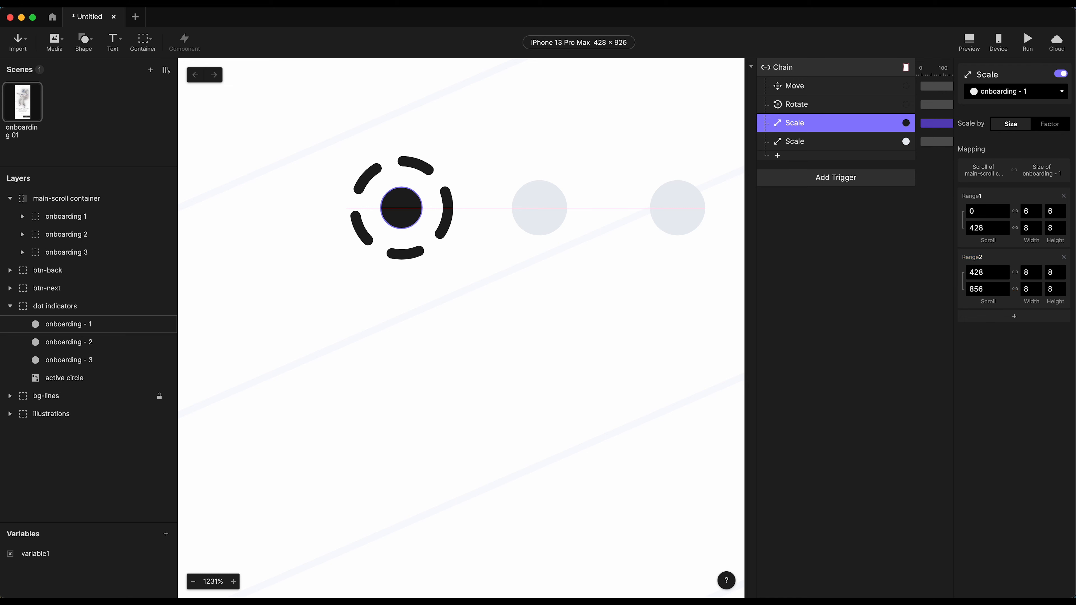
Step: Replace the last Scale response in the chain with a duplicate of the onboarding - 1 Scale, targeting the onboarding - 2 dot
{"action": "key", "text": "BackSpace"}
{"action": "left_click", "coordinate": [845, 127]}
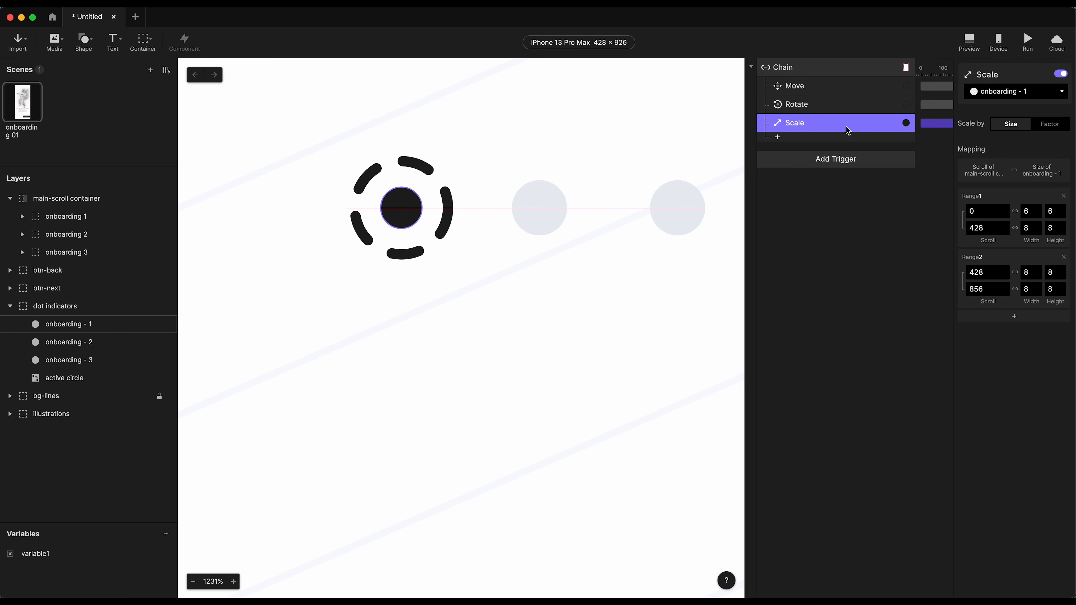
{"action": "key", "text": "super+d"}
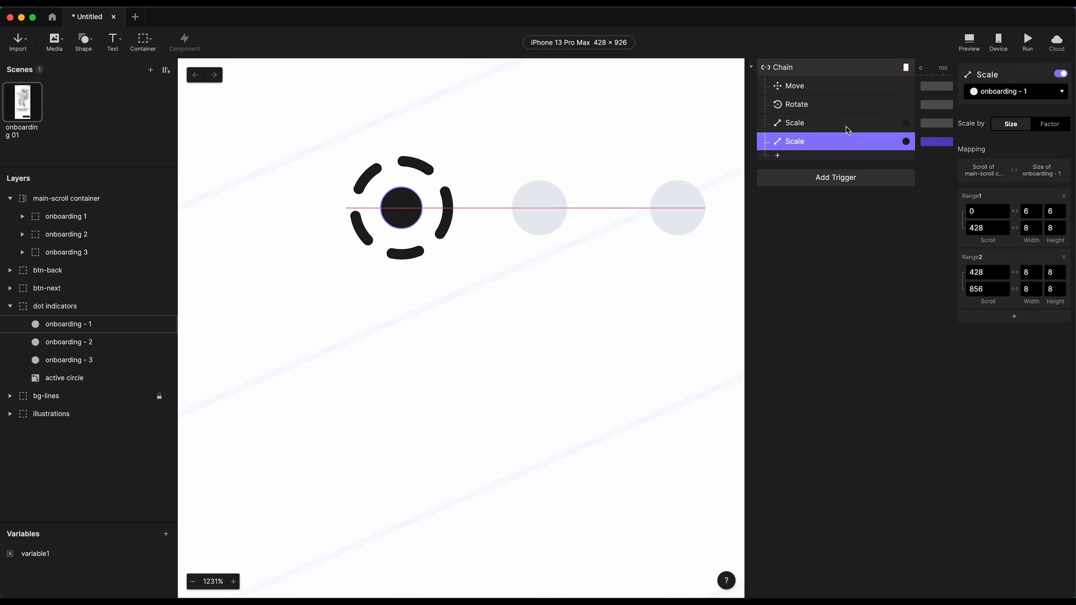
{"action": "left_click", "coordinate": [1015, 97]}
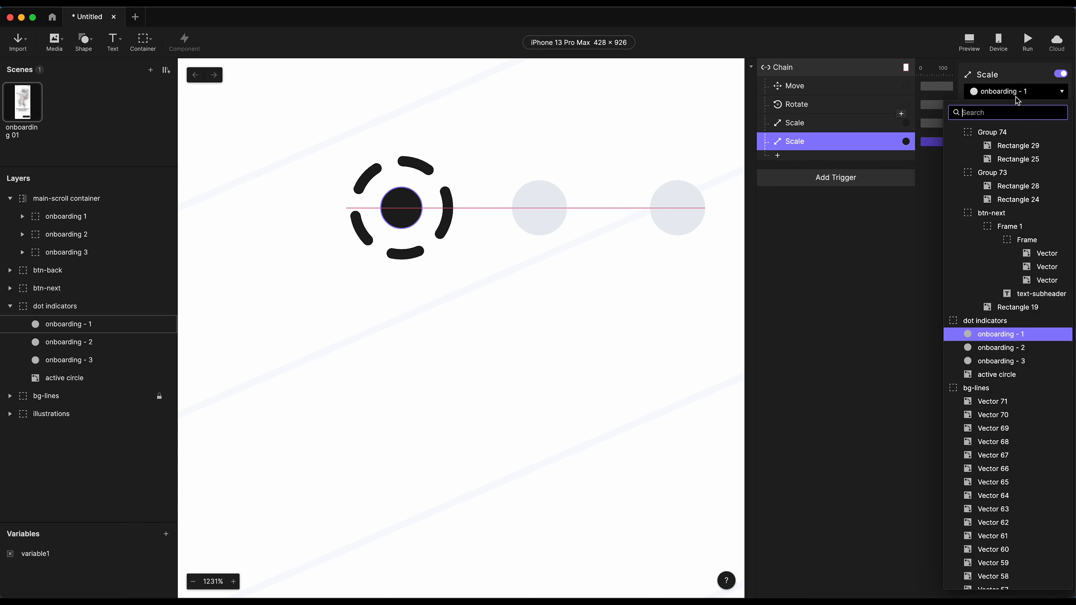
{"action": "left_click", "coordinate": [1016, 350]}
Step: Set the onboarding - 2 Scale mapping to shrink from 8 × 8 to 6 × 6 in Range 1 and grow back to 8 × 8 in Range 2
{"action": "left_click", "coordinate": [985, 215]}
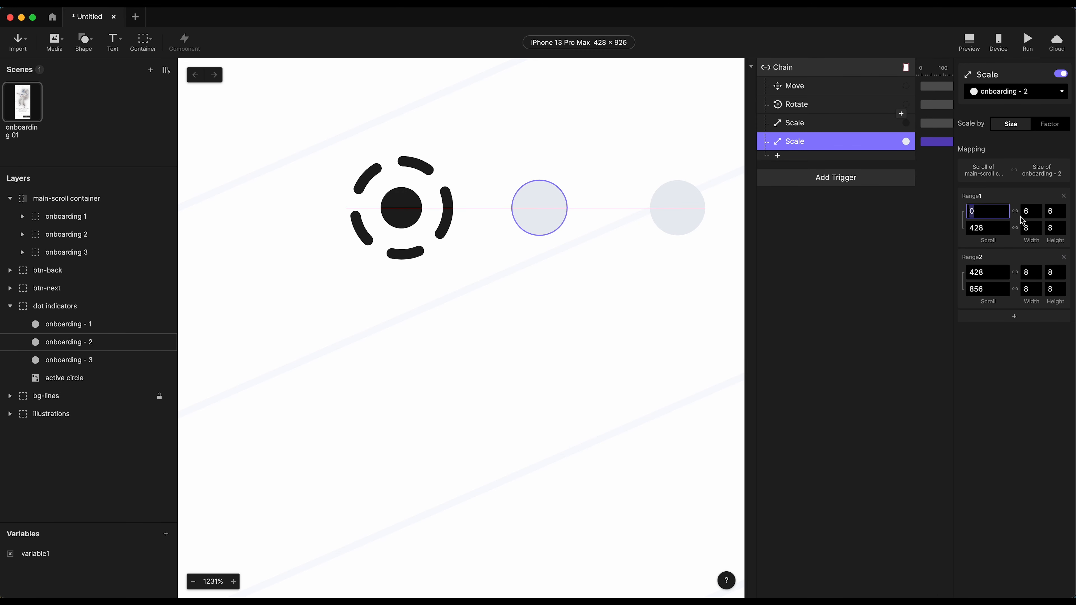
{"action": "left_click", "coordinate": [1029, 210]}
{"action": "type", "text": "8"}
{"action": "key", "text": "Tab"}
{"action": "type", "text": "8"}
{"action": "key", "text": "Tab"}
{"action": "key", "text": "Tab"}
{"action": "type", "text": "6"}
{"action": "key", "text": "Tab"}
{"action": "key", "text": "Tab"}
{"action": "key", "text": "Tab"}
{"action": "type", "text": "6"}
{"action": "key", "text": "Tab"}
{"action": "type", "text": "6"}
{"action": "key", "text": "Return"}
Step: Duplicate the onboarding - 2 Scale response and retarget the copy to the onboarding - 3 dot
{"action": "left_click", "coordinate": [844, 156]}
{"action": "left_click", "coordinate": [1024, 94]}
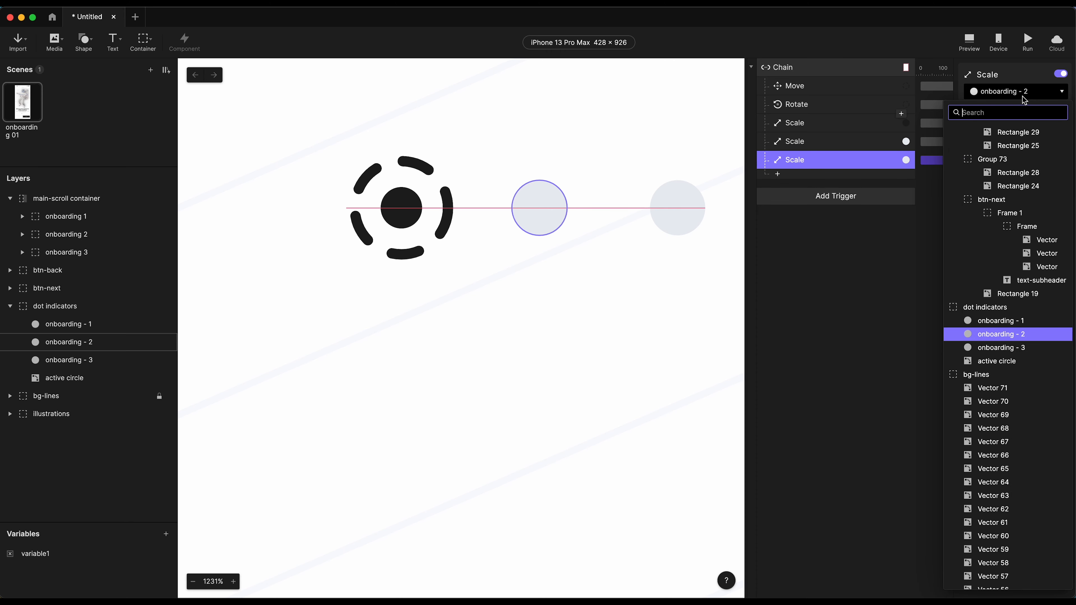
{"action": "left_click", "coordinate": [1018, 350]}
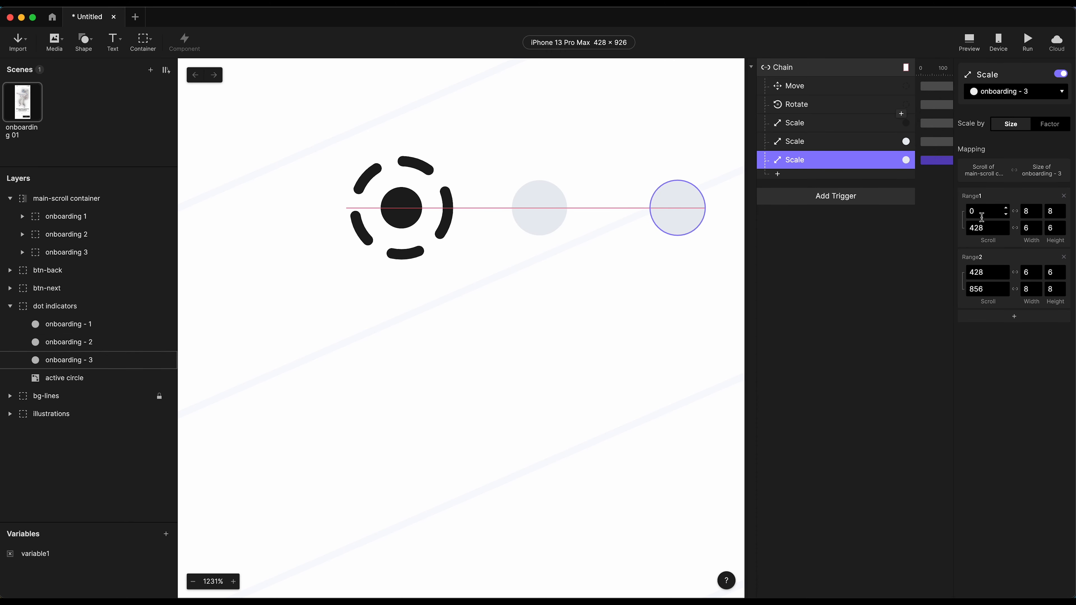
Step: Set the onboarding - 3 Scale mapping to end Range 1 at 8 × 8, start Range 2 at 8 × 8 and end it at 6 × 6
{"action": "left_click", "coordinate": [1031, 228]}
{"action": "type", "text": "8"}
{"action": "key", "text": "Tab"}
{"action": "type", "text": "8"}
{"action": "left_click", "coordinate": [1036, 276]}
{"action": "type", "text": "8"}
{"action": "key", "text": "Tab"}
{"action": "left_click", "coordinate": [1033, 288]}
{"action": "type", "text": "6"}
{"action": "key", "text": "Tab"}
{"action": "type", "text": "6"}
Step: Preview the prototype and swipe through the onboarding screens to check the dot scaling
{"action": "left_click", "coordinate": [968, 39]}
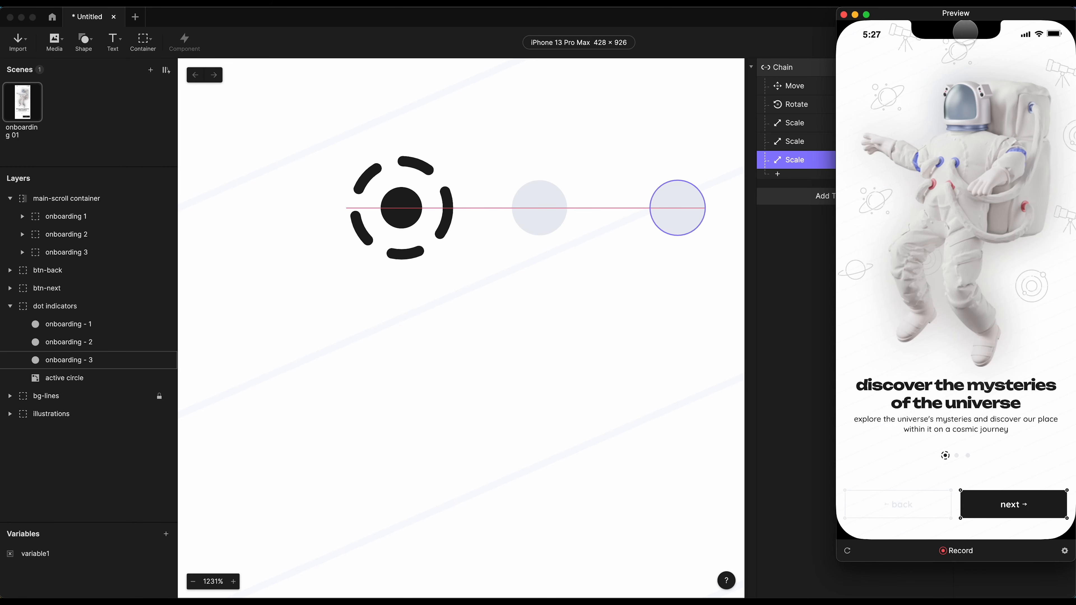
{"action": "left_click_drag", "start_coordinate": [907, 14], "coordinate": [569, 17]}
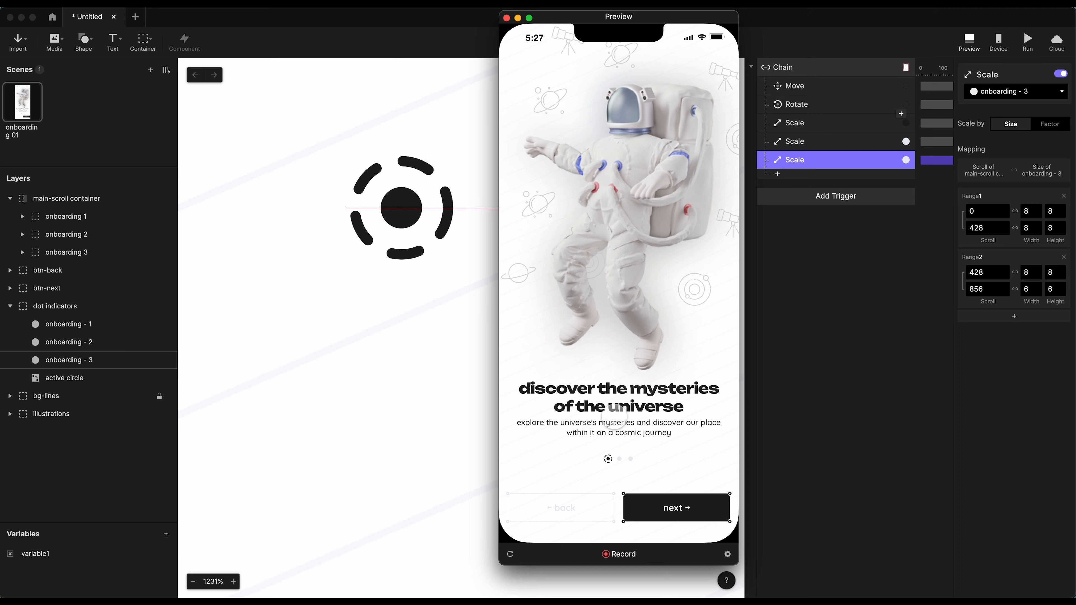
{"action": "left_click_drag", "start_coordinate": [631, 421], "coordinate": [544, 419]}
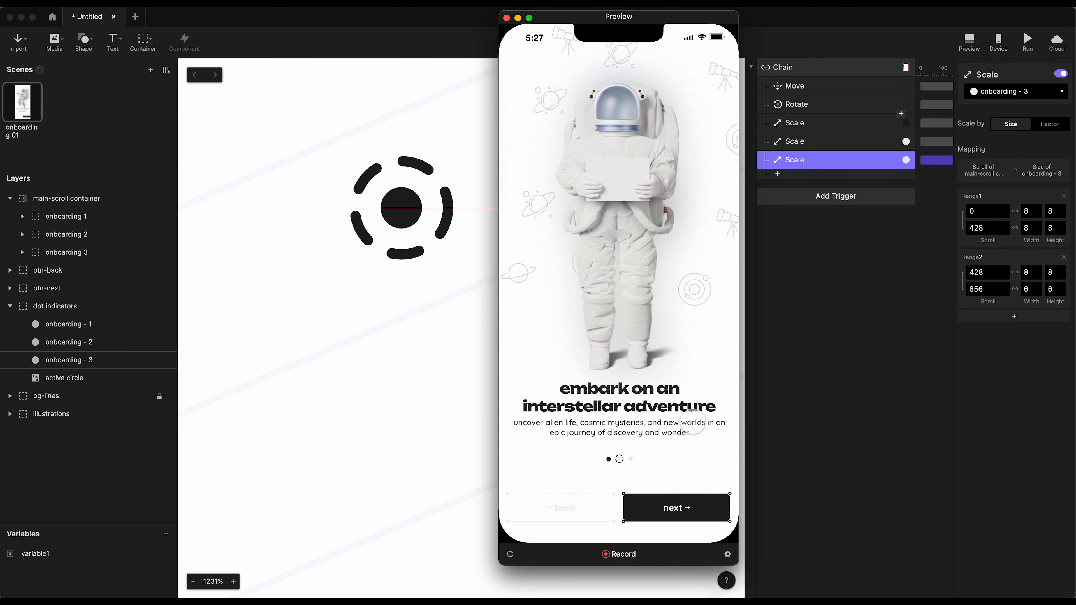
{"action": "left_click_drag", "start_coordinate": [693, 422], "coordinate": [660, 418]}
{"action": "left_click_drag", "start_coordinate": [583, 415], "coordinate": [688, 403]}
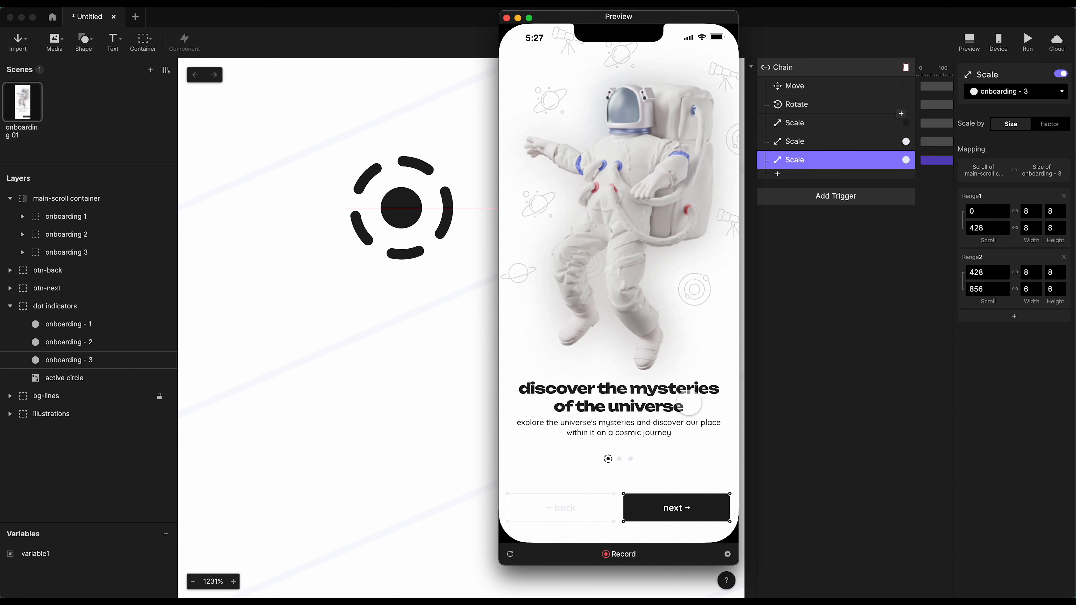
Step: Set the origin of the onboarding - 1, onboarding - 2 and onboarding - 3 dots to their centre, 50, 50
{"action": "left_click", "coordinate": [94, 360]}
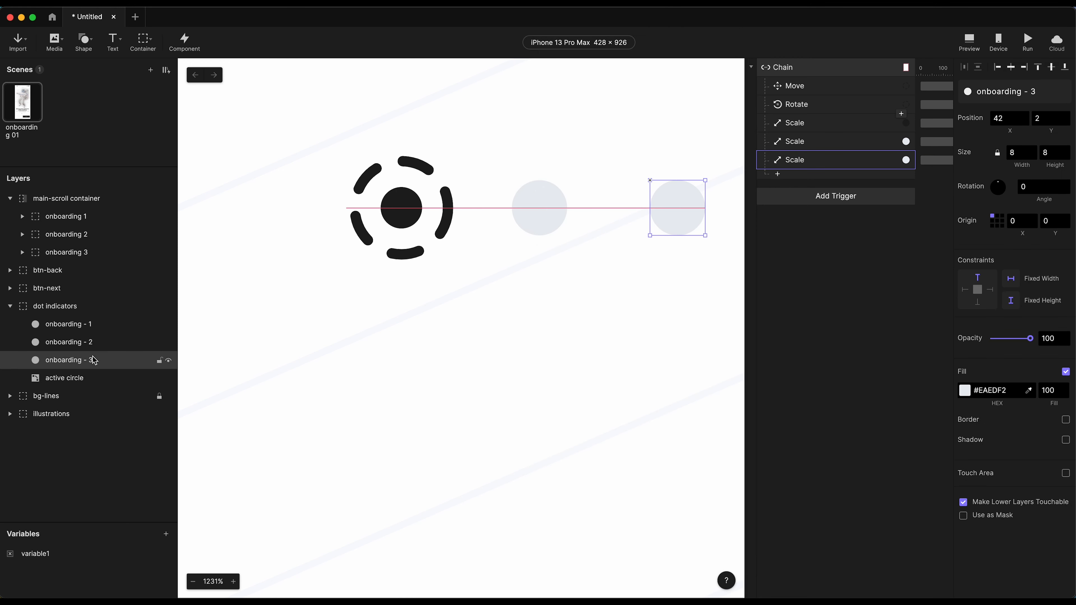
{"action": "left_click", "coordinate": [98, 333], "text": "shift"}
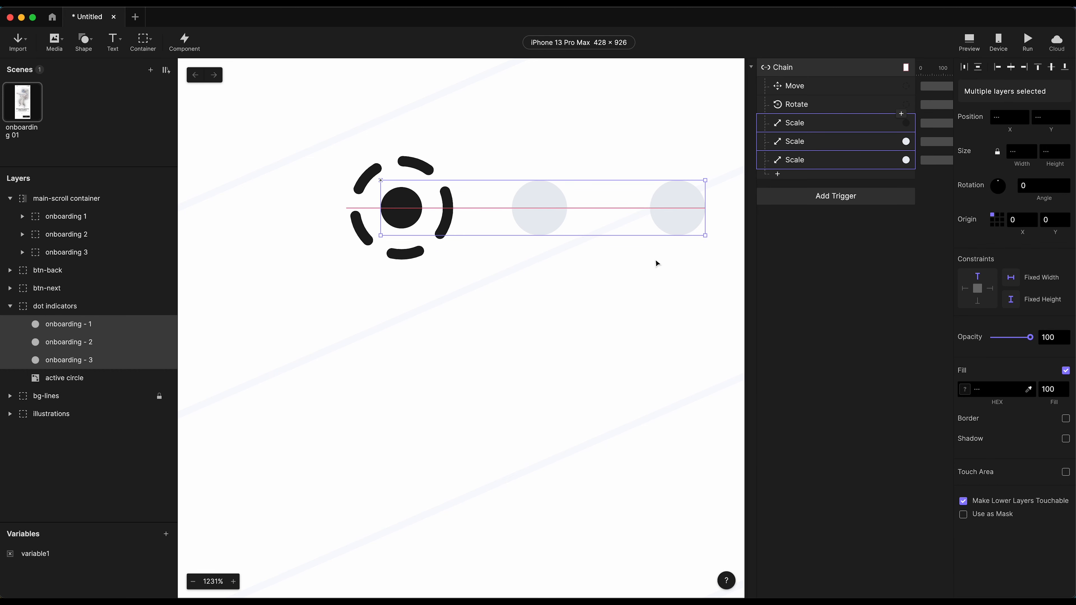
{"action": "left_click", "coordinate": [997, 220]}
Step: Preview the prototype and swipe back and forth between the onboarding screens to check that the dots scale from their centres
{"action": "left_click", "coordinate": [1027, 41]}
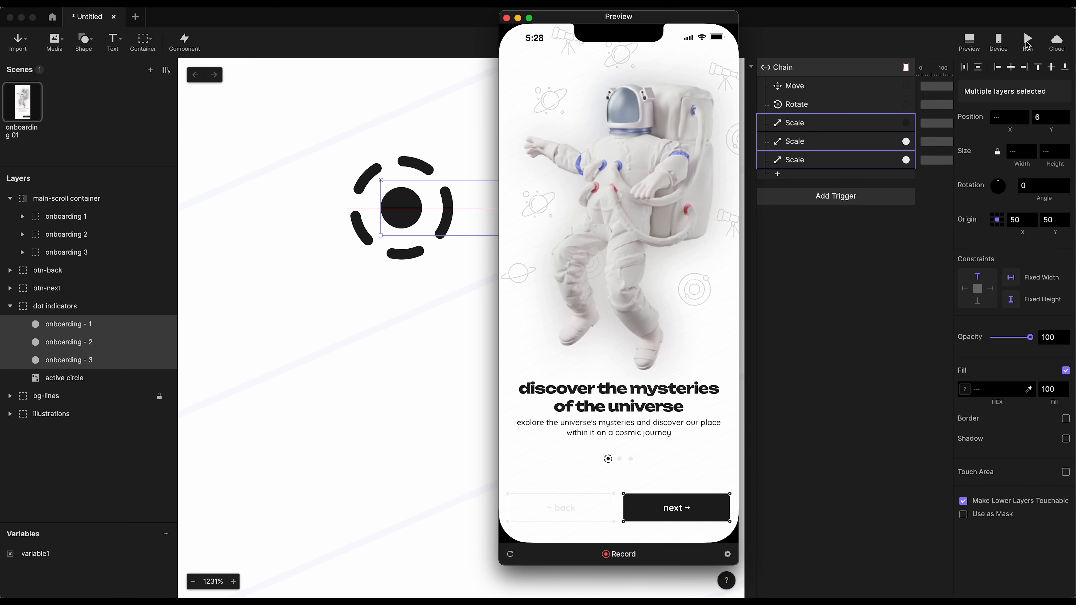
{"action": "left_click_drag", "start_coordinate": [693, 388], "coordinate": [546, 406]}
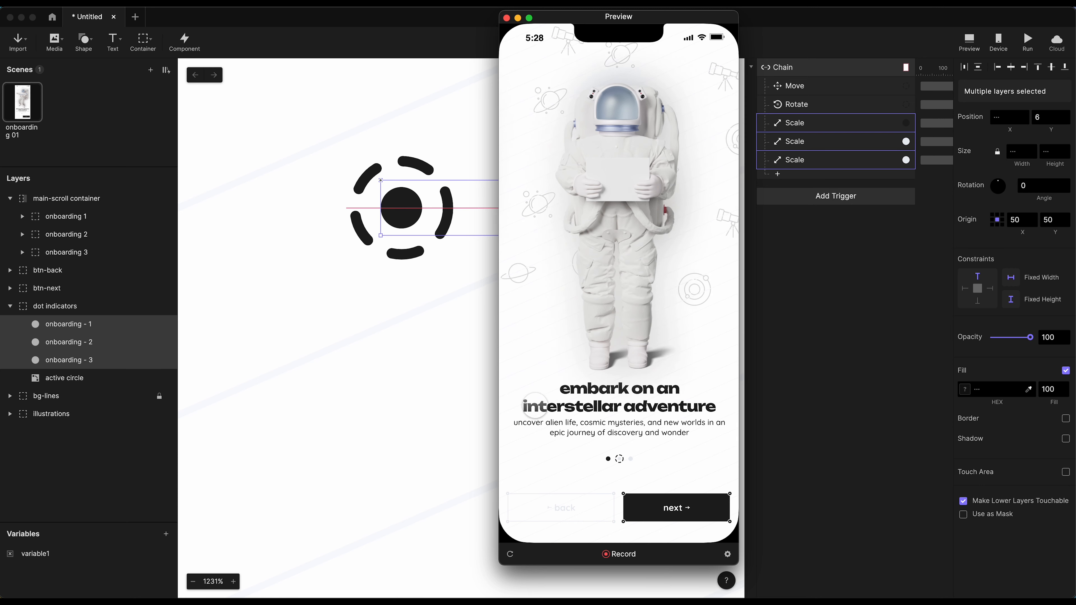
{"action": "mouse_move", "coordinate": [699, 410]}
{"action": "left_mouse_down"}
{"action": "mouse_move", "coordinate": [606, 410]}
{"action": "mouse_move", "coordinate": [695, 413]}
{"action": "left_mouse_up"}
{"action": "left_click_drag", "start_coordinate": [583, 416], "coordinate": [613, 411]}
{"action": "mouse_move", "coordinate": [682, 406]}
{"action": "left_mouse_down"}
{"action": "mouse_move", "coordinate": [649, 390]}
{"action": "mouse_move", "coordinate": [681, 392]}
{"action": "left_mouse_up"}
{"action": "left_click_drag", "start_coordinate": [597, 391], "coordinate": [686, 392]}
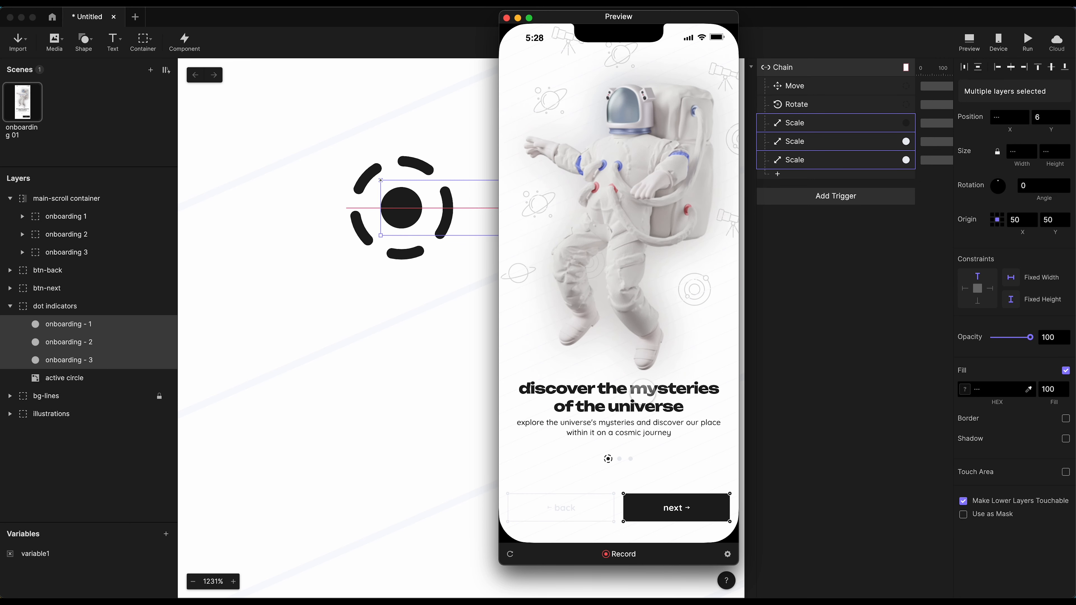
{"action": "left_click_drag", "start_coordinate": [673, 392], "coordinate": [616, 395]}
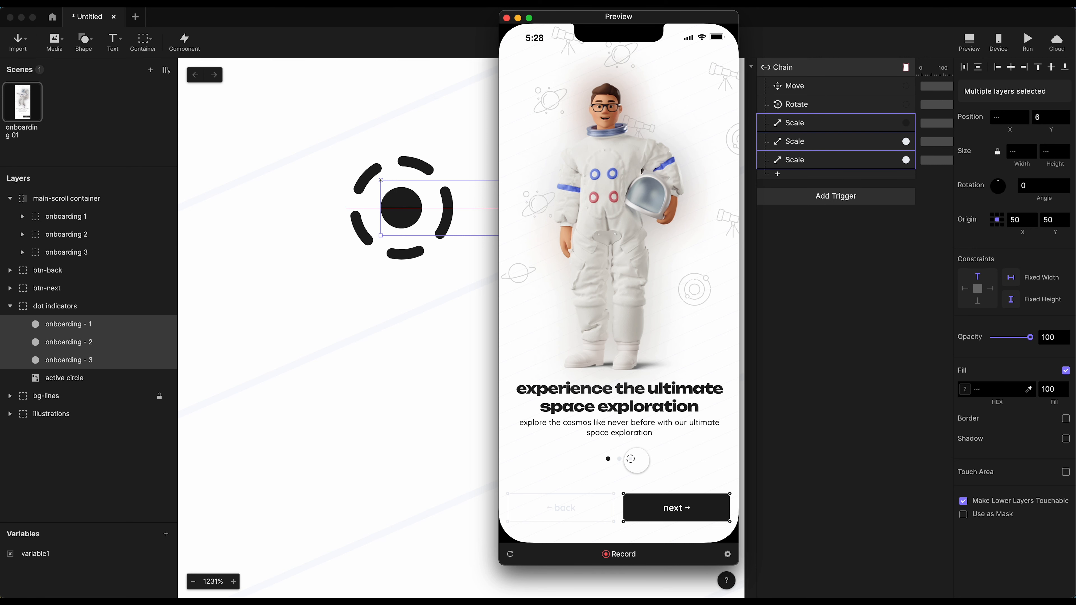
{"action": "left_click", "coordinate": [852, 271]}
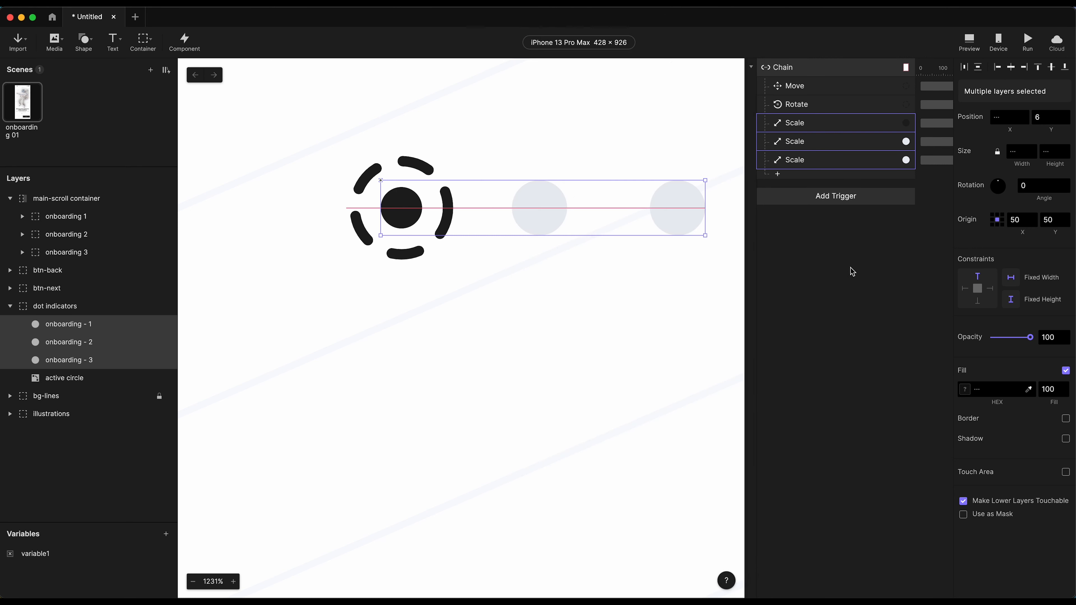
{"action": "left_click", "coordinate": [852, 272]}
Step: Add a Color response to the chain and target it at the onboarding - 1 dot
{"action": "left_click", "coordinate": [819, 180]}
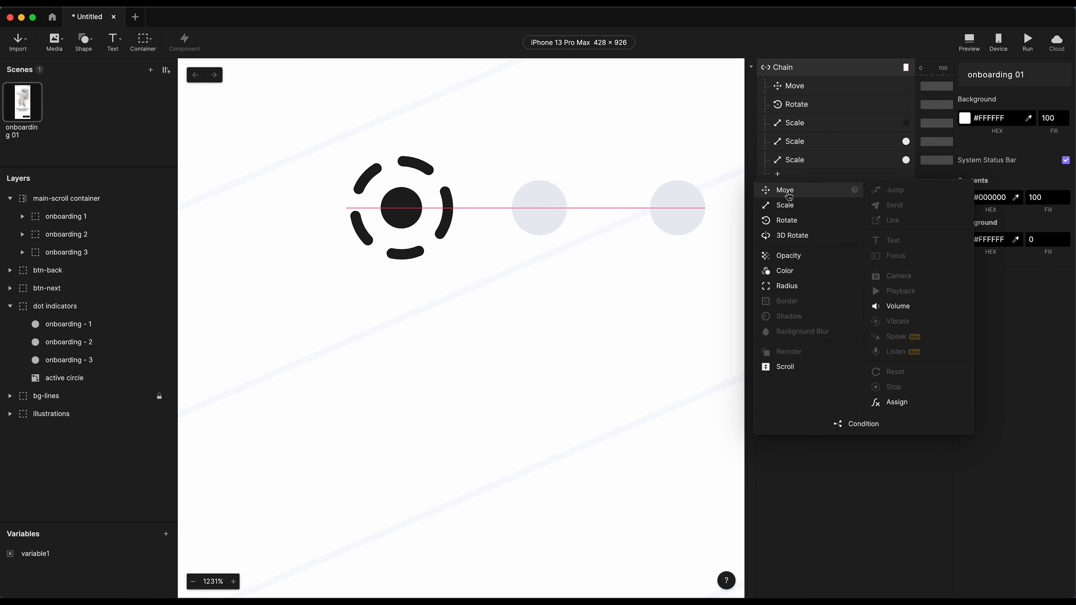
{"action": "left_click", "coordinate": [784, 270]}
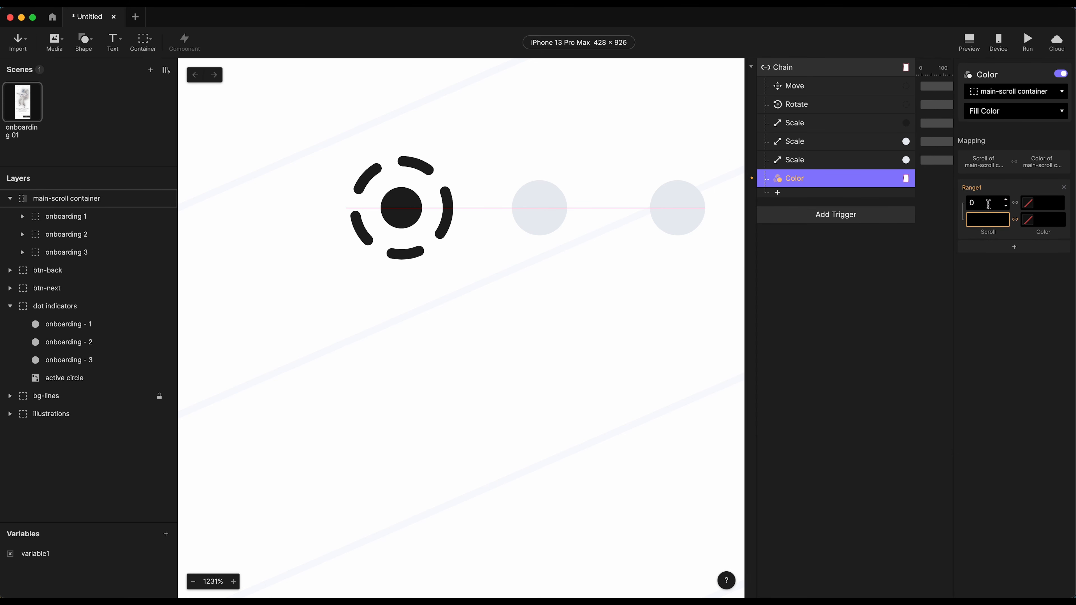
{"action": "left_click", "coordinate": [1006, 92]}
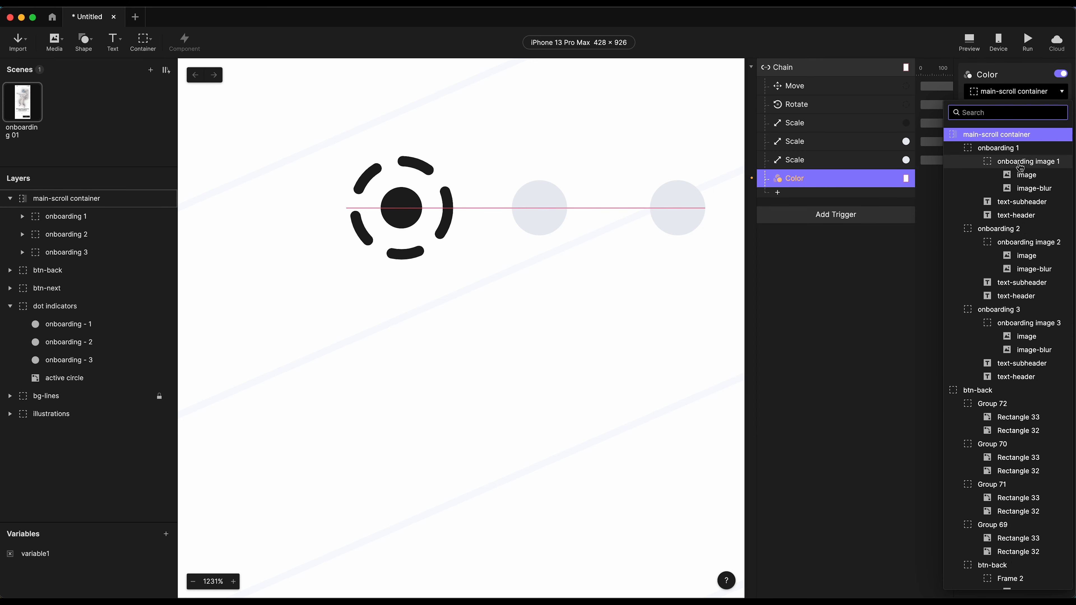
{"action": "type", "text": "ac"}
{"action": "key", "text": "BackSpace"}
{"action": "key", "text": "BackSpace"}
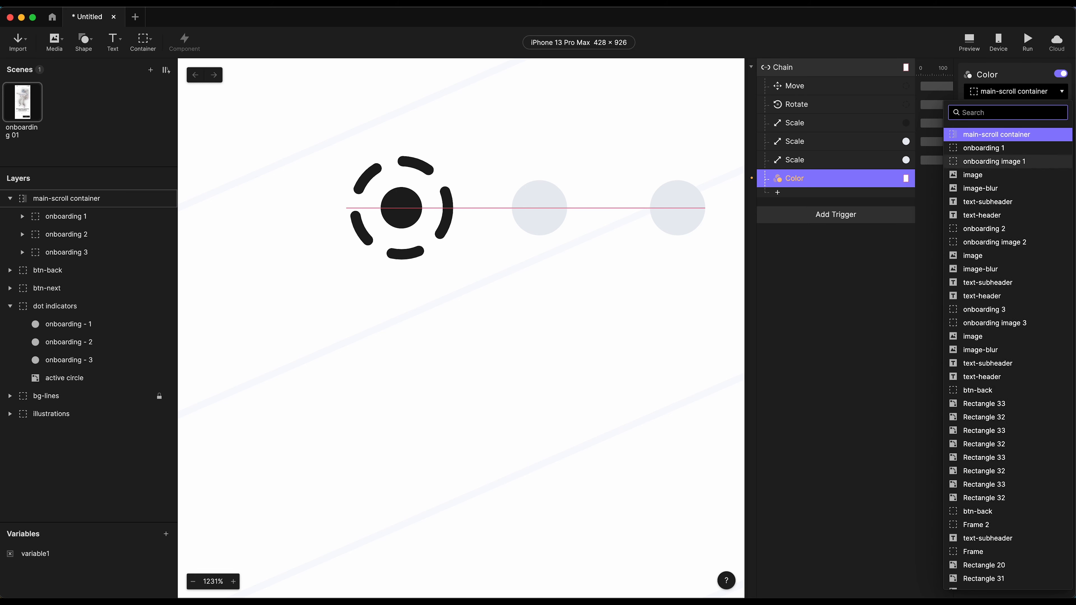
{"action": "type", "text": "n"}
{"action": "key", "text": "BackSpace"}
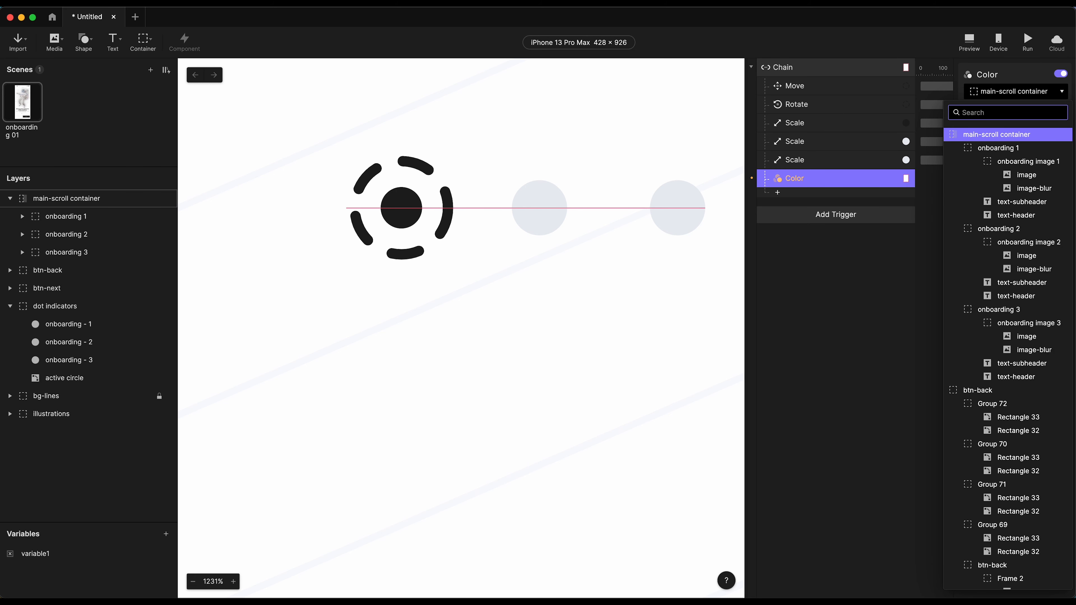
{"action": "type", "text": "onb"}
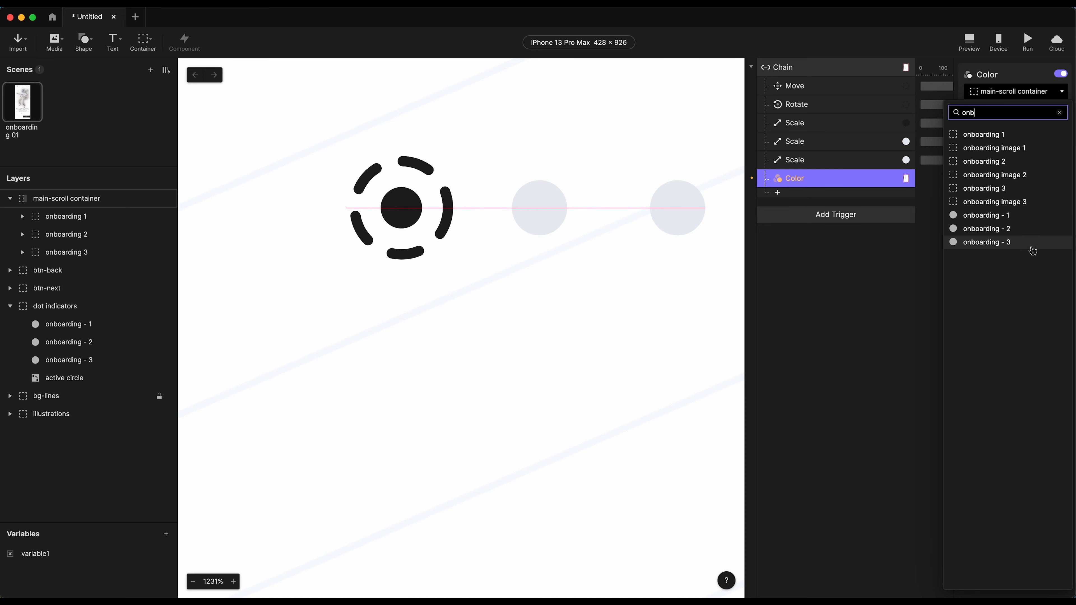
{"action": "left_click", "coordinate": [1009, 215]}
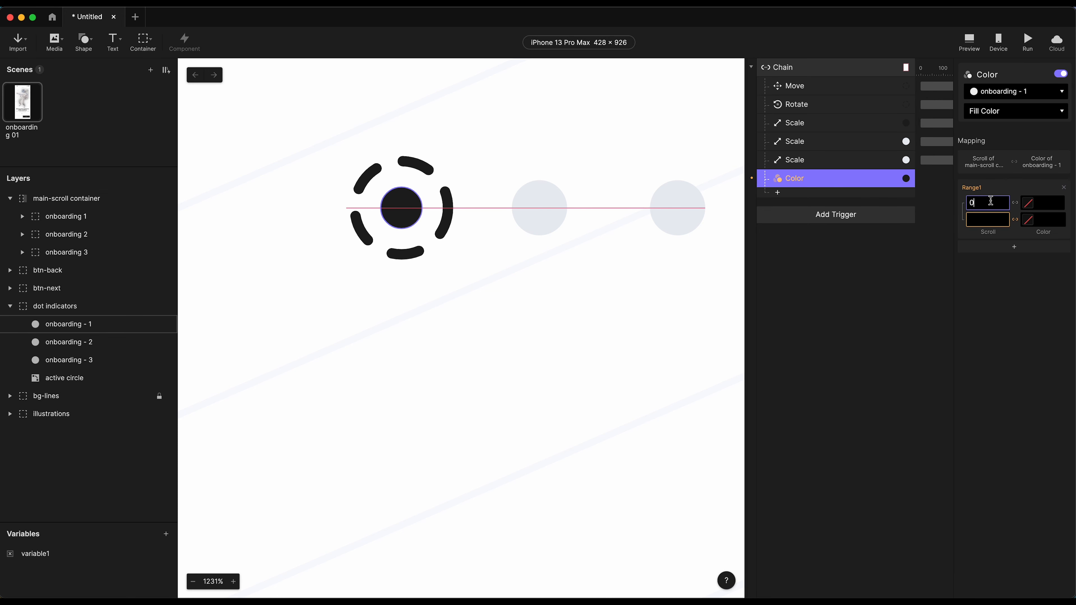
Step: In Range 1 of the Color response, map scroll 0 to #3D3D3D and set the end scroll value to 428
{"action": "left_click", "coordinate": [1054, 205]}
{"action": "type", "text": "3D3D3D"}
{"action": "key", "text": "Return"}
{"action": "left_click", "coordinate": [983, 219]}
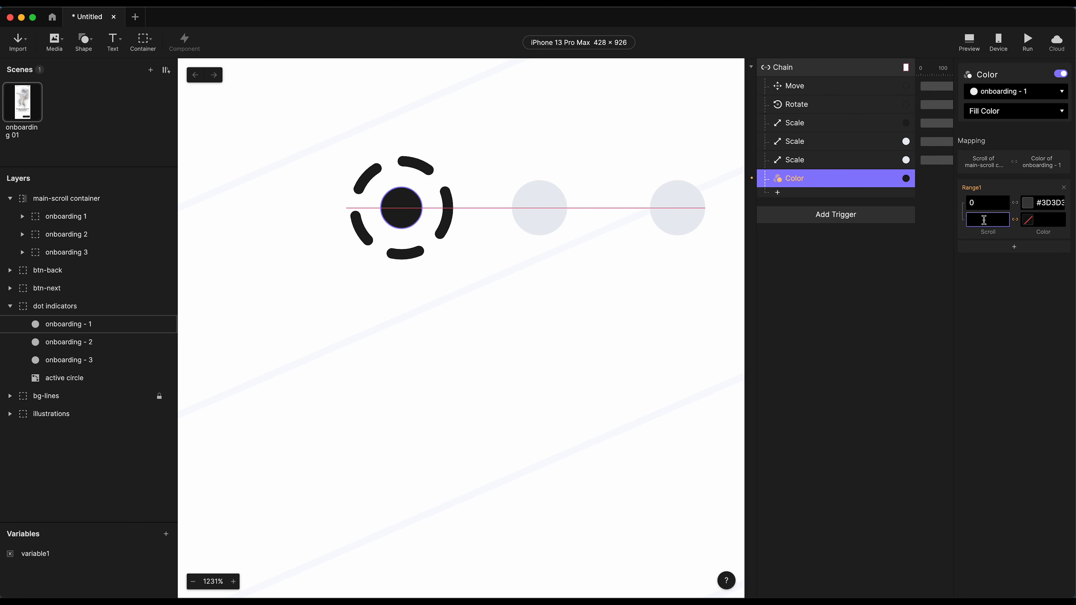
{"action": "type", "text": "428"}
{"action": "key", "text": "Tab"}
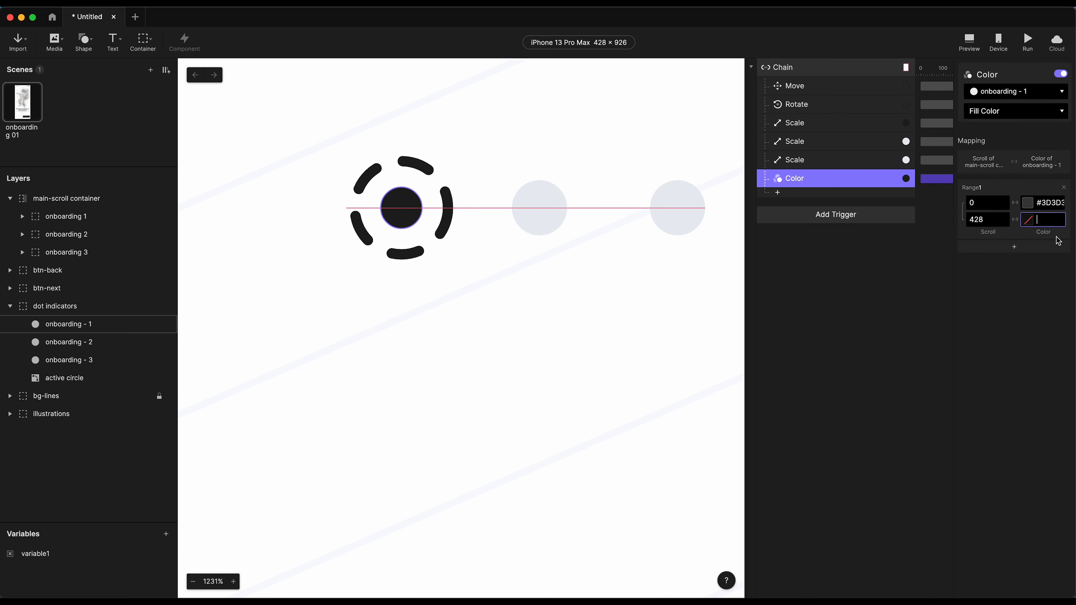
Step: Switch to Figma and inspect the fill colour of the onboarding - 1 dot on the onboarding 02 screen
{"action": "key", "text": "alt+Tab"}
{"action": "left_click", "coordinate": [505, 225]}
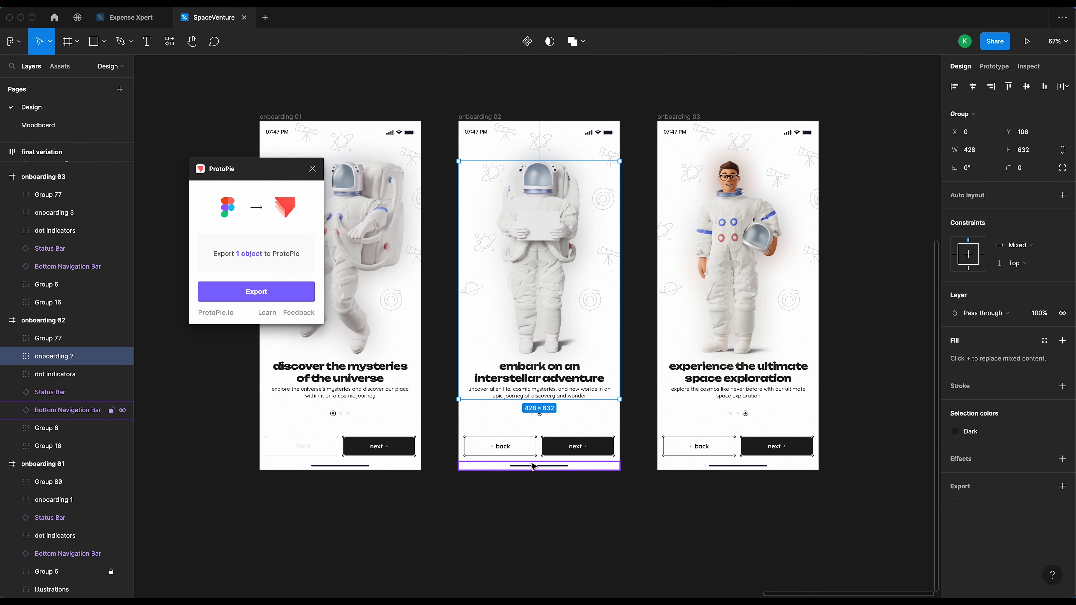
{"action": "scroll", "coordinate": [549, 413], "scroll_direction": "up", "scroll_amount": 10}
{"action": "scroll", "coordinate": [548, 413], "scroll_direction": "up", "scroll_amount": 3}
{"action": "double_click", "coordinate": [535, 400]}
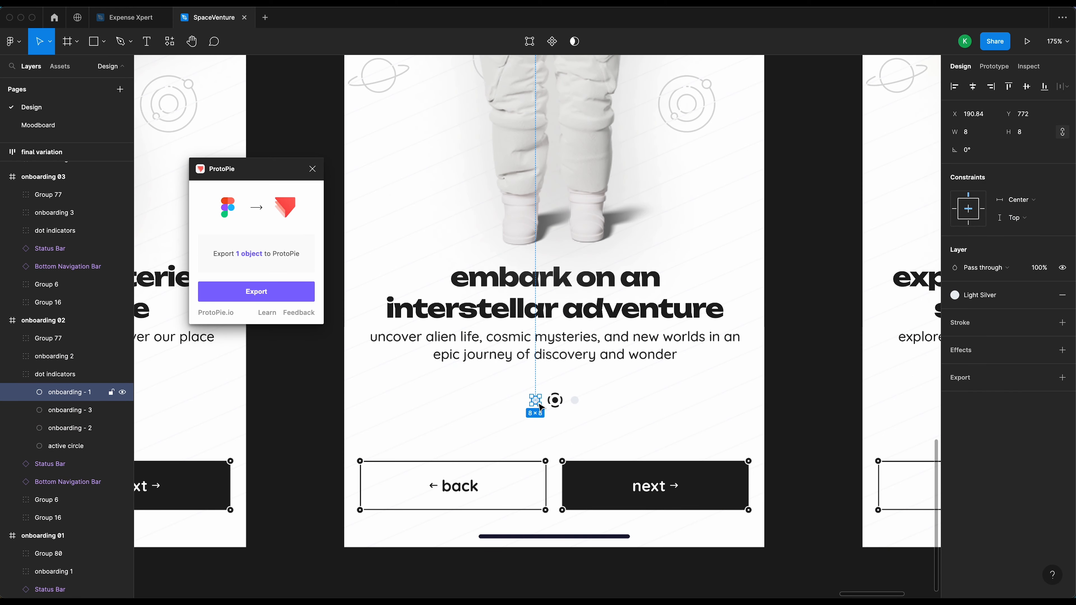
{"action": "left_click", "coordinate": [1043, 295]}
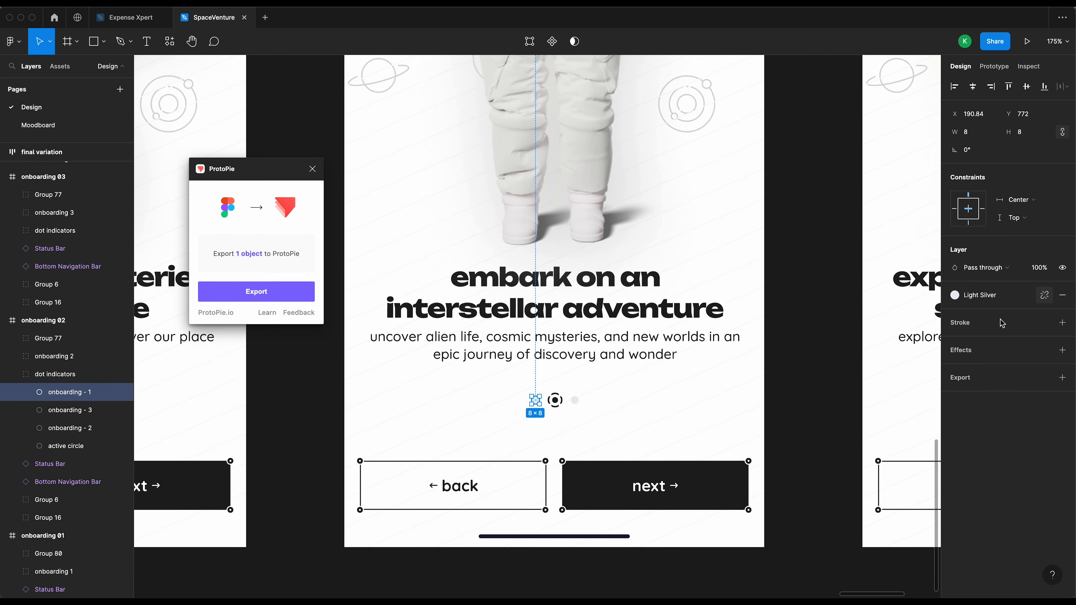
Step: Switch back to ProtoPie and set the Color response's Range 1 colour at scroll 428 to #EAEDF2
{"action": "key", "text": "super+Tab"}
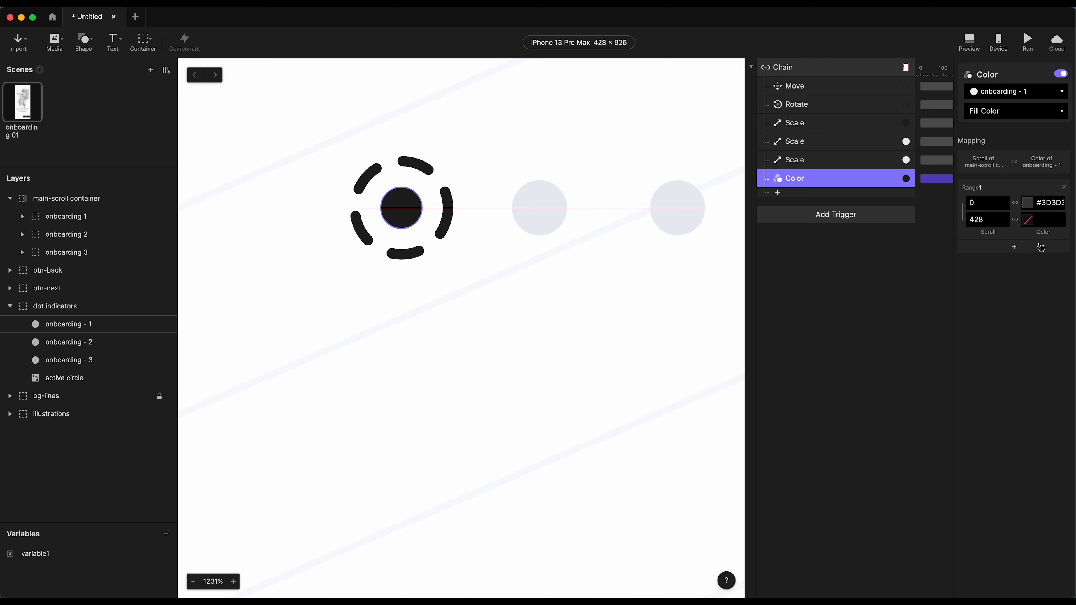
{"action": "left_click", "coordinate": [1049, 228]}
{"action": "type", "text": "EAEDF"}
{"action": "key", "text": "Return"}
Step: Add a second range to the onboarding - 1 Color response, covering scroll 428 to 856
{"action": "left_click", "coordinate": [1014, 248]}
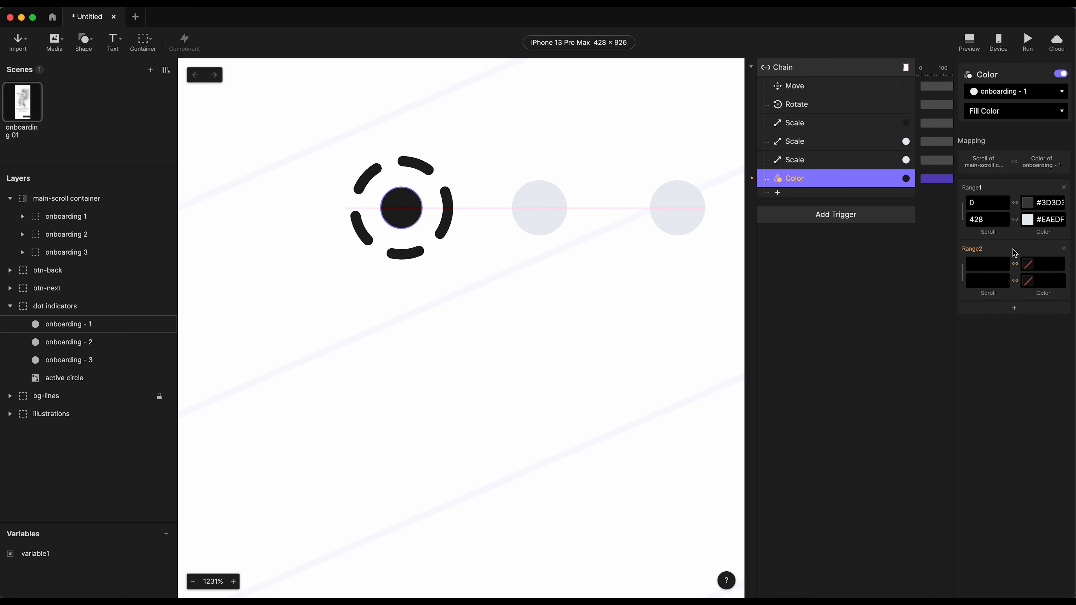
{"action": "left_click", "coordinate": [990, 263]}
{"action": "type", "text": "428"}
{"action": "key", "text": "Tab"}
{"action": "key", "text": "Return"}
Step: Copy Range 1's end colour into both the start and end colours of Range 2
{"action": "left_click", "coordinate": [1048, 220]}
{"action": "key", "text": "ctrl+c"}
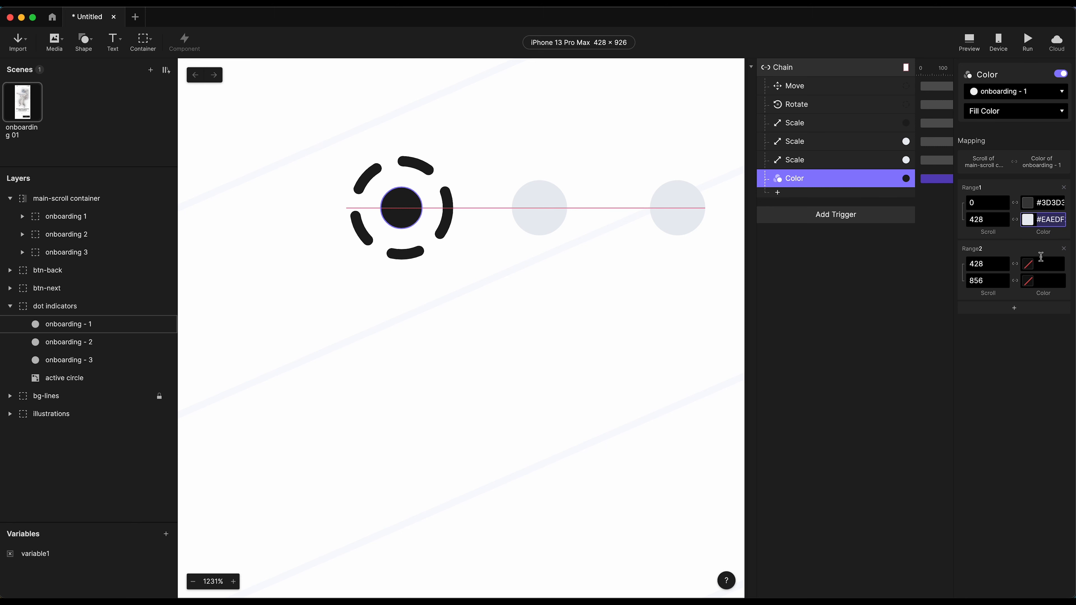
{"action": "left_click", "coordinate": [1040, 263]}
{"action": "key", "text": "ctrl+v"}
{"action": "left_click", "coordinate": [1050, 280]}
{"action": "key", "text": "ctrl+v"}
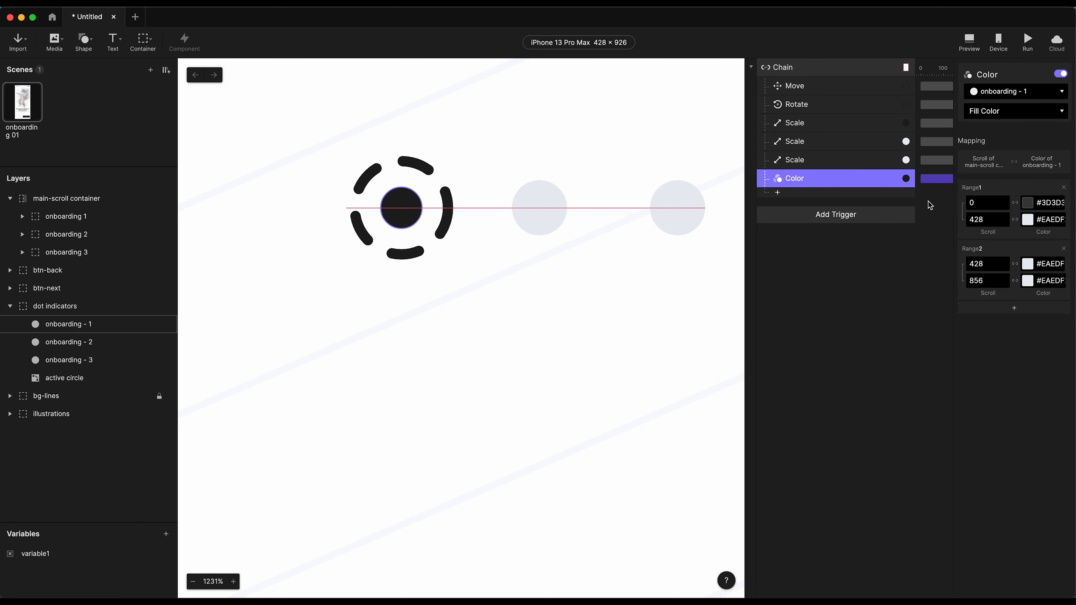
Step: Duplicate the onboarding - 1 Color response and retarget the copy to the onboarding - 2 dot
{"action": "key", "text": "ctrl+d"}
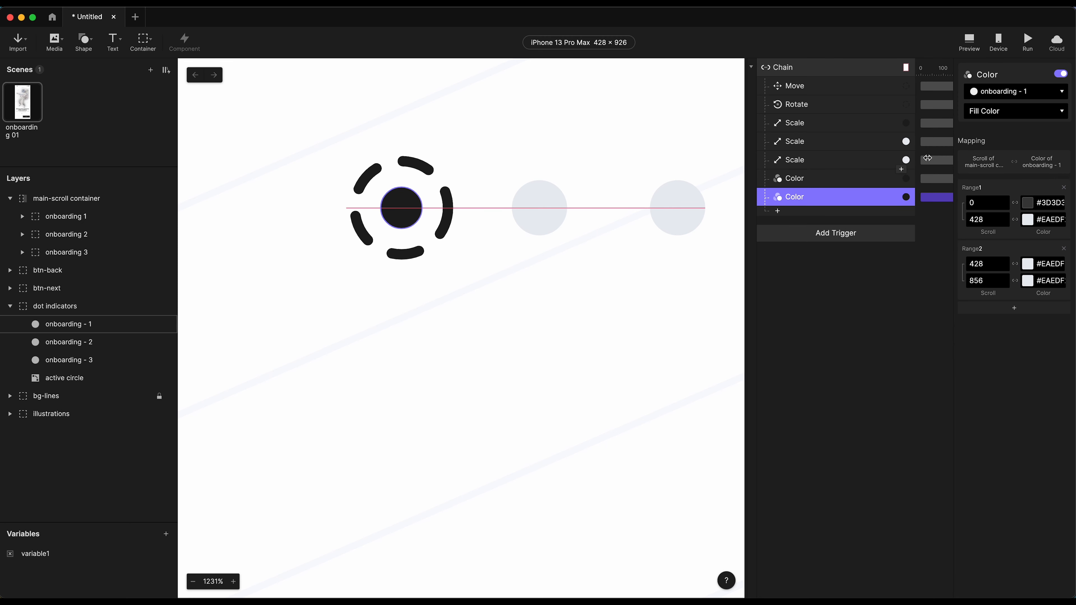
{"action": "left_click", "coordinate": [1000, 91]}
{"action": "left_click", "coordinate": [1016, 348]}
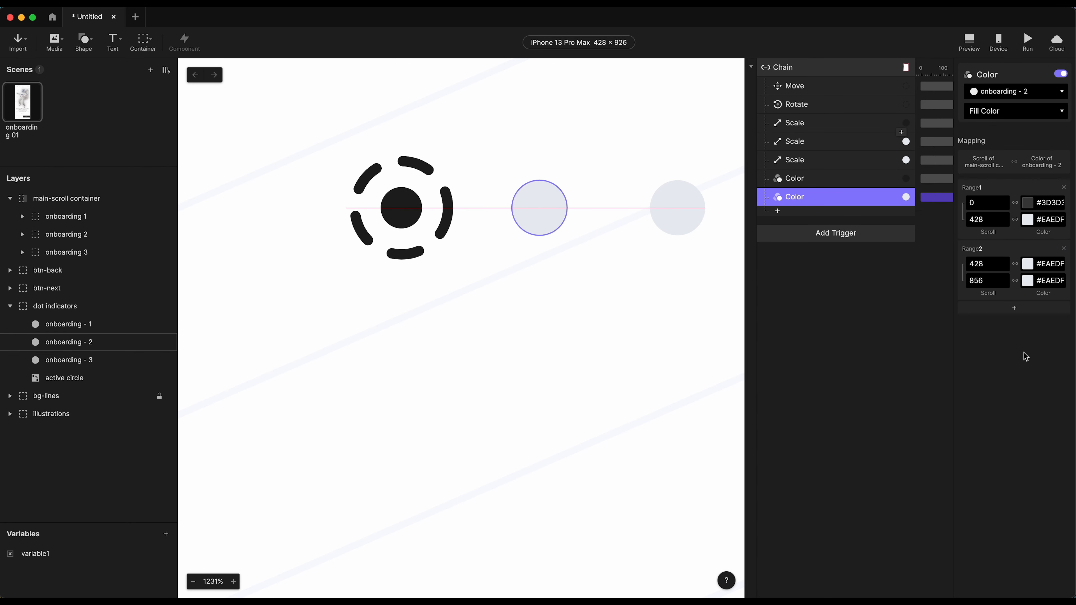
Step: In the onboarding - 2 Color response, copy Range 1's start colour #3D3D3D into Range 1's end colour and Range 2's start colour
{"action": "left_click", "coordinate": [1047, 202]}
{"action": "left_click", "coordinate": [1047, 219]}
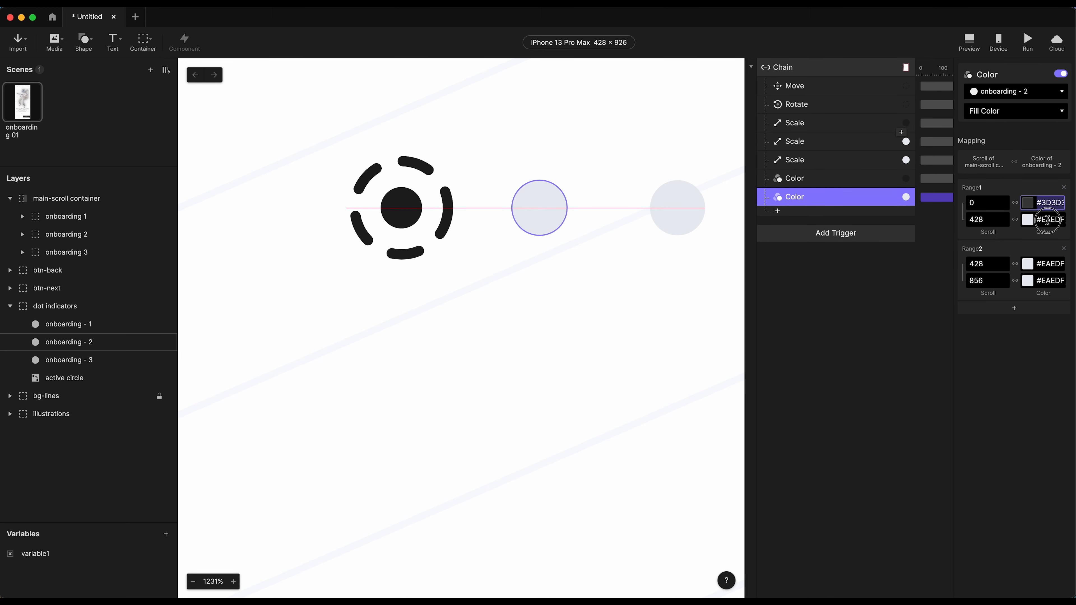
{"action": "key", "text": "cmd+v"}
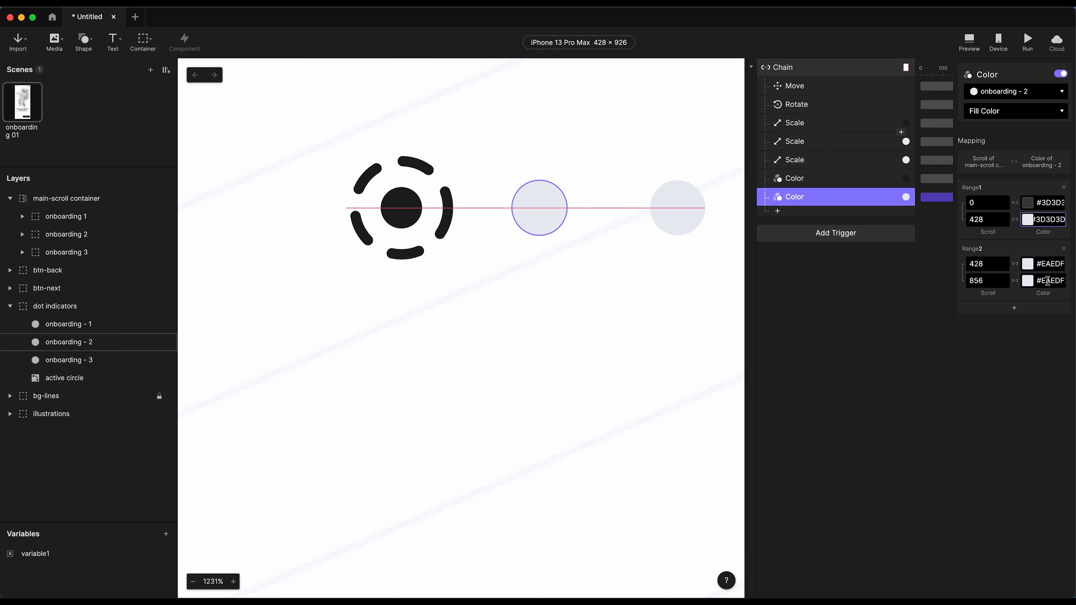
{"action": "left_click", "coordinate": [1049, 267]}
{"action": "key", "text": "super+v"}
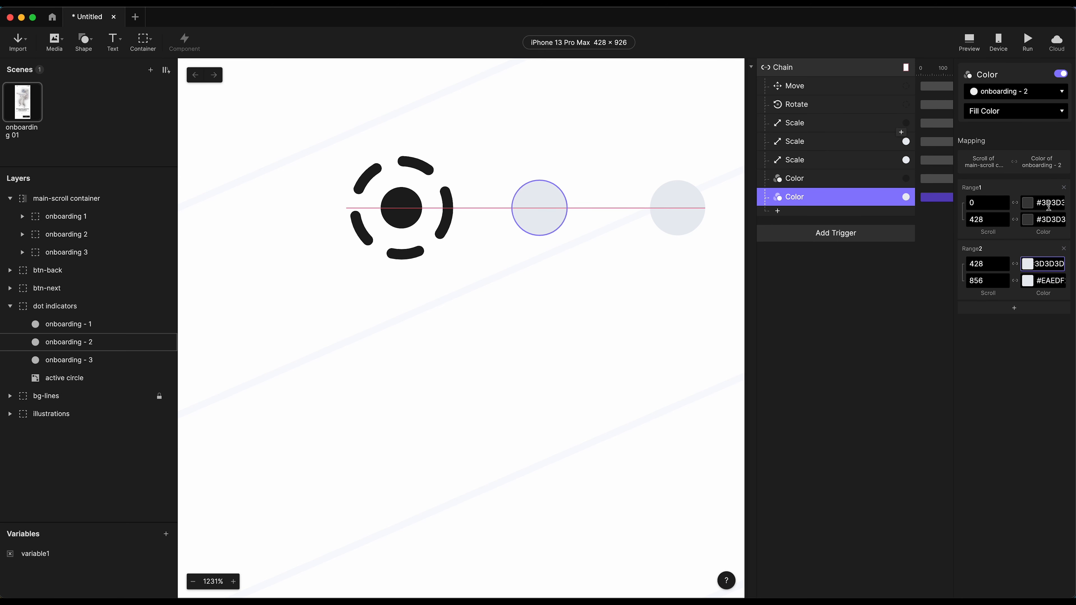
{"action": "left_click", "coordinate": [1047, 204]}
{"action": "key", "text": "super+v"}
{"action": "left_click", "coordinate": [1035, 376]}
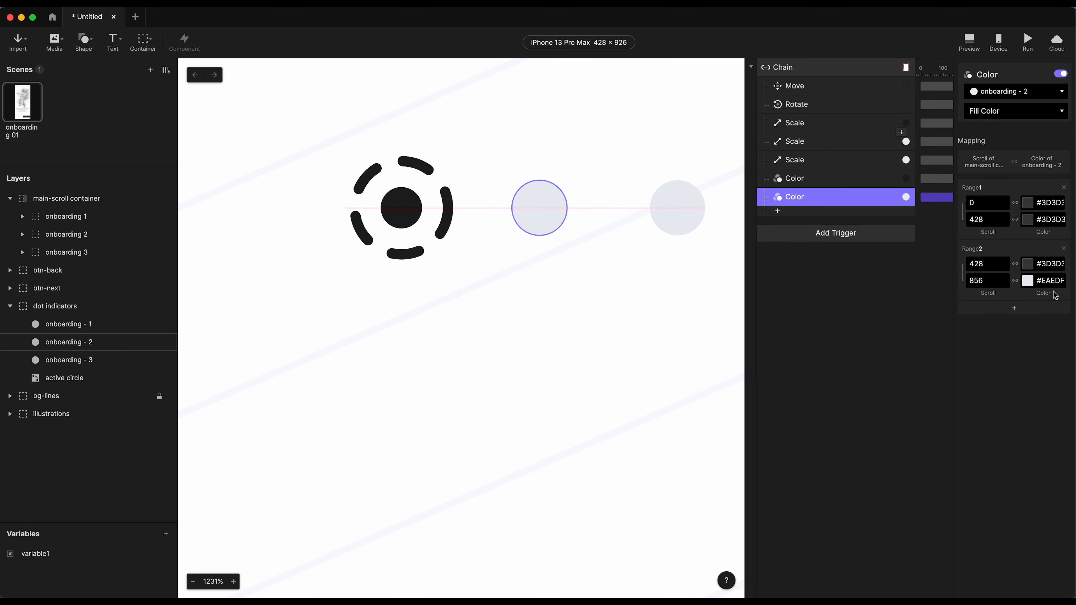
Step: Copy Range 2's end colour #EAEDF2 into Range 1's start colour of the onboarding - 2 Color response
{"action": "left_click", "coordinate": [1050, 281]}
{"action": "key", "text": "super+a"}
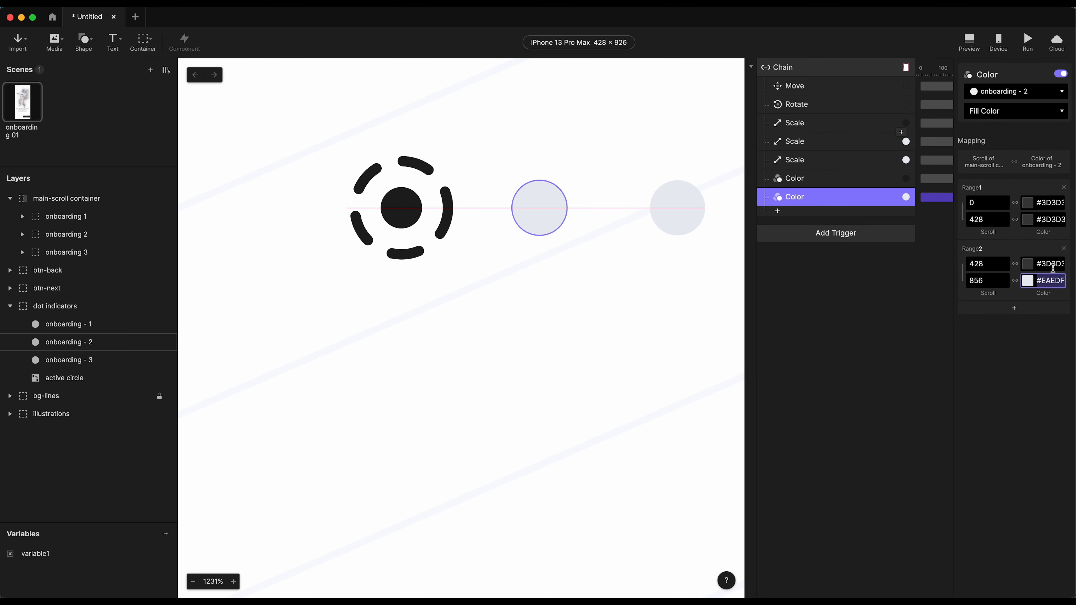
{"action": "left_click", "coordinate": [1047, 203]}
{"action": "key", "text": "super+a"}
{"action": "key", "text": "super+v"}
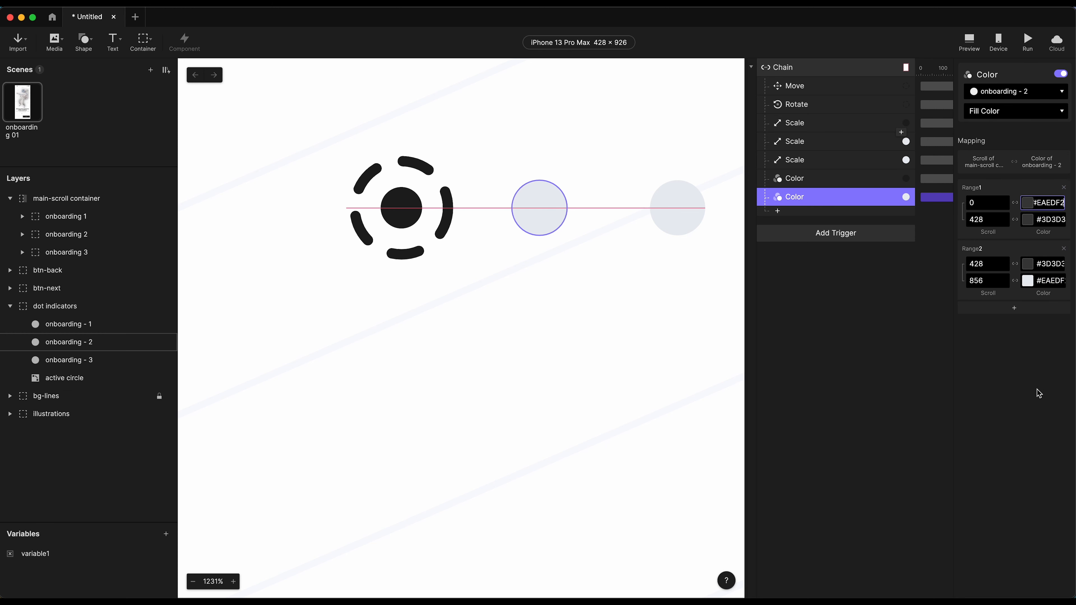
{"action": "left_click", "coordinate": [1022, 402]}
Step: Duplicate the onboarding - 2 Color response and retarget the copy to the onboarding - 3 dot
{"action": "left_click", "coordinate": [833, 217]}
{"action": "left_click", "coordinate": [831, 204]}
{"action": "key", "text": "super+d"}
{"action": "left_click", "coordinate": [1021, 92]}
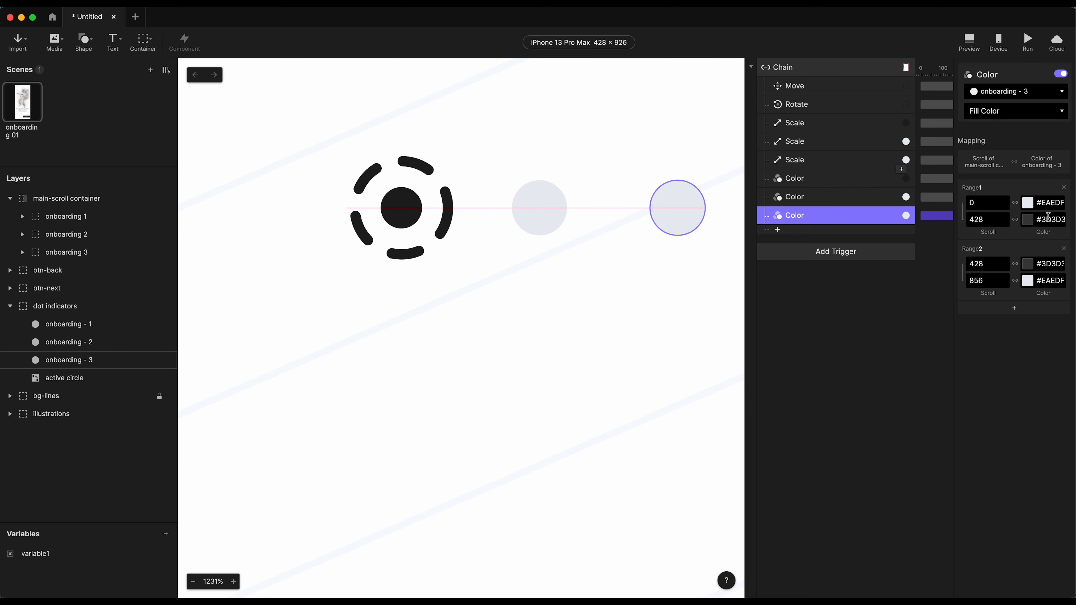
Step: Copy Range 2's start colour #3D3D3D into its end colour at scroll 856 for the onboarding - 3 dot
{"action": "left_click", "coordinate": [1046, 265]}
{"action": "left_click", "coordinate": [1047, 279]}
{"action": "key", "text": "ctrl+v"}
Step: Copy Range 1's start colour #EAEDF2 into Range 1's end colour and Range 2's start colour of the onboarding - 3 Color response
{"action": "left_click", "coordinate": [1049, 205]}
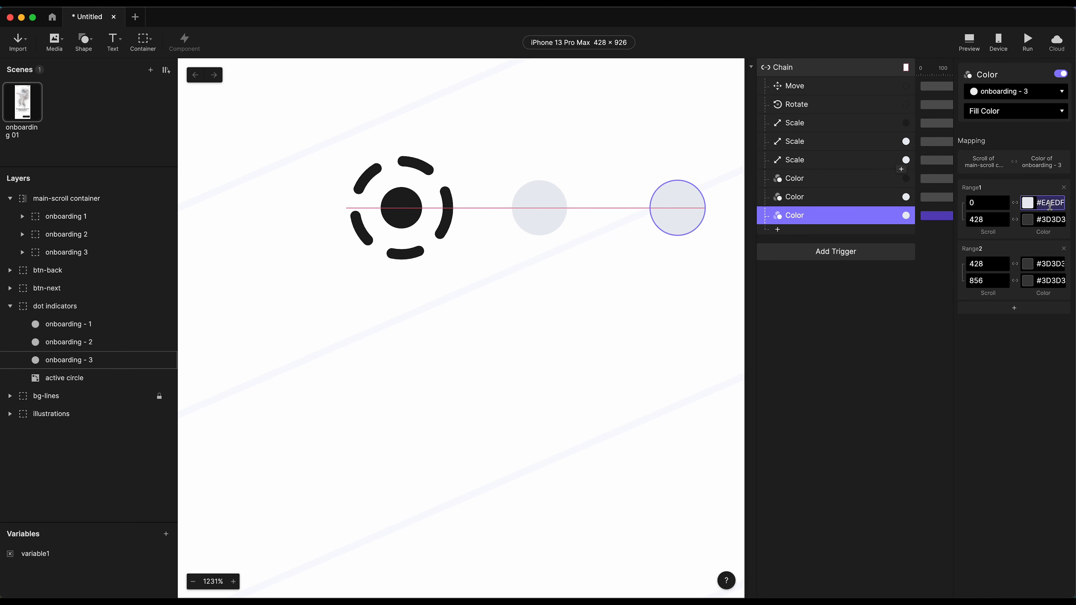
{"action": "left_click", "coordinate": [1048, 219]}
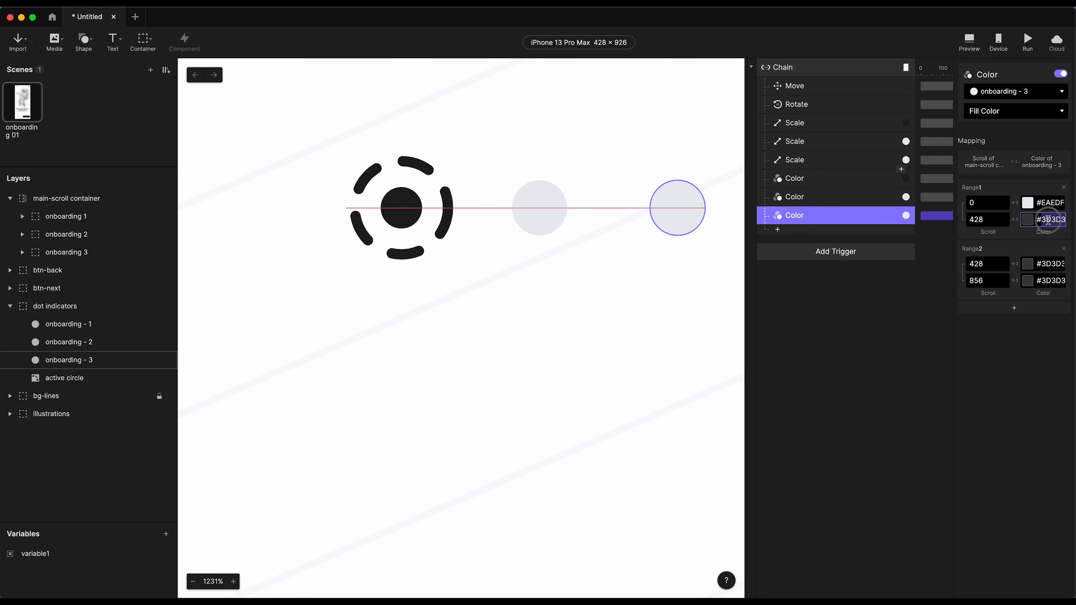
{"action": "key", "text": "ctrl+v"}
{"action": "left_click", "coordinate": [1047, 263]}
{"action": "key", "text": "ctrl+v"}
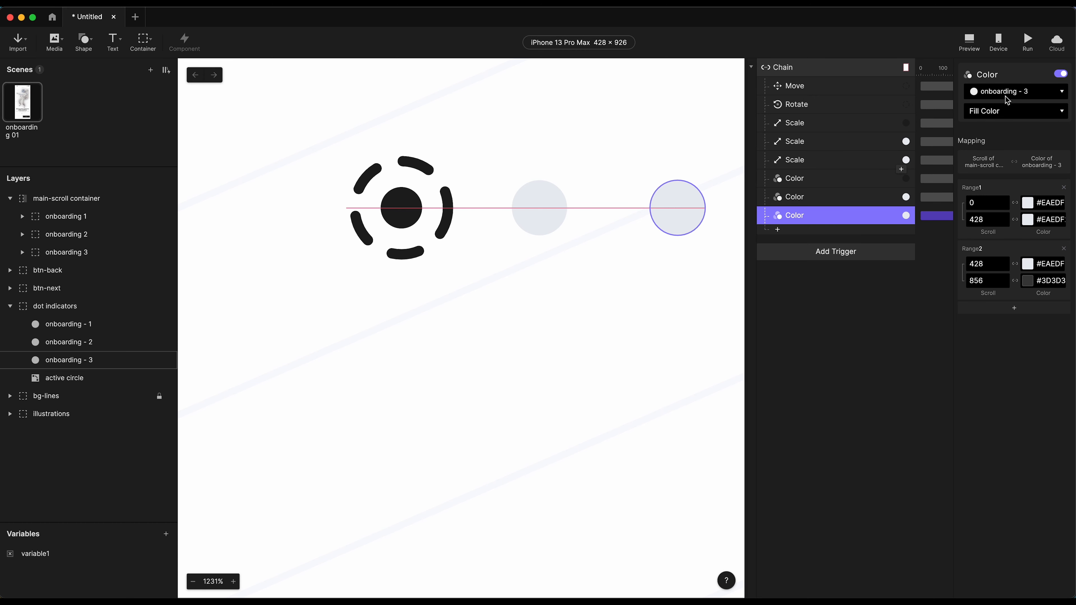
Step: Preview the prototype and scroll back and forth through the three onboarding pages to examine the dot indicators' size and colour changes
{"action": "left_click", "coordinate": [1028, 41]}
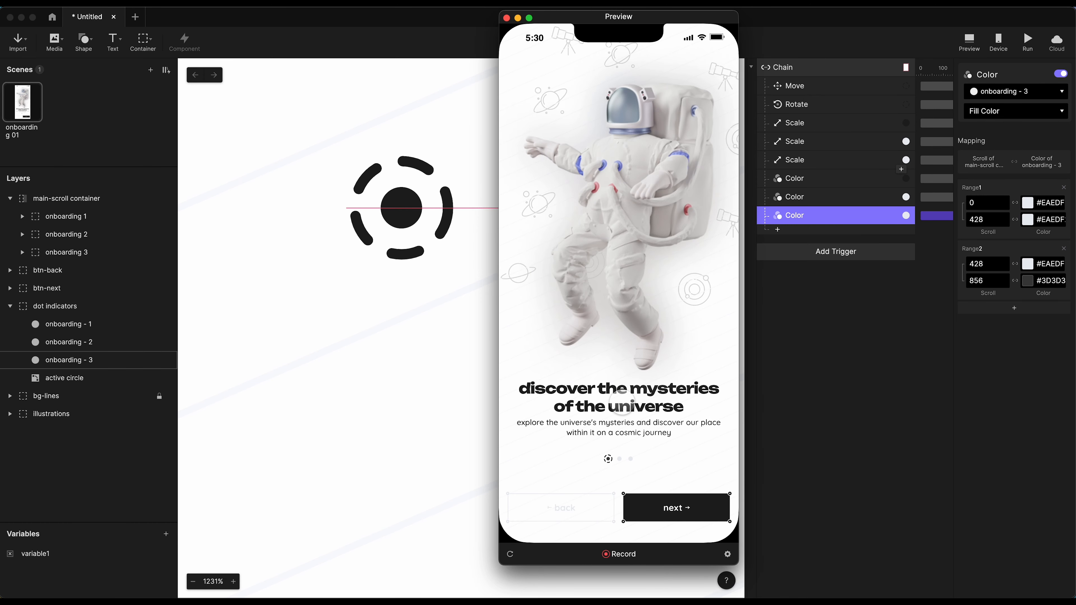
{"action": "scroll", "coordinate": [671, 405], "scroll_direction": "right", "scroll_amount": 3}
{"action": "scroll", "coordinate": [671, 404], "scroll_direction": "right", "scroll_amount": 5}
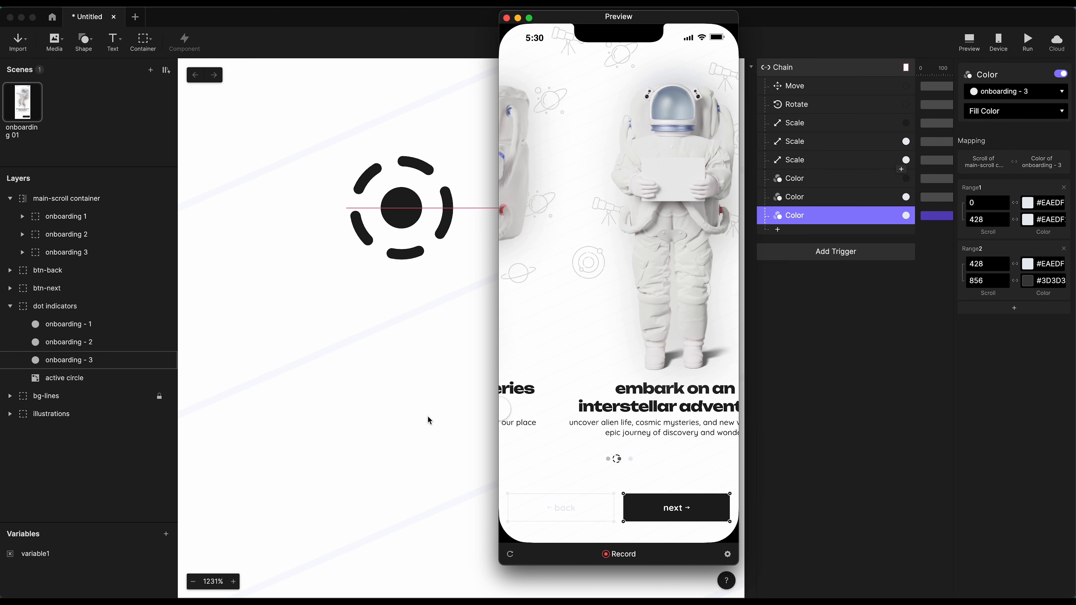
{"action": "scroll", "coordinate": [693, 409], "scroll_direction": "right", "scroll_amount": 5}
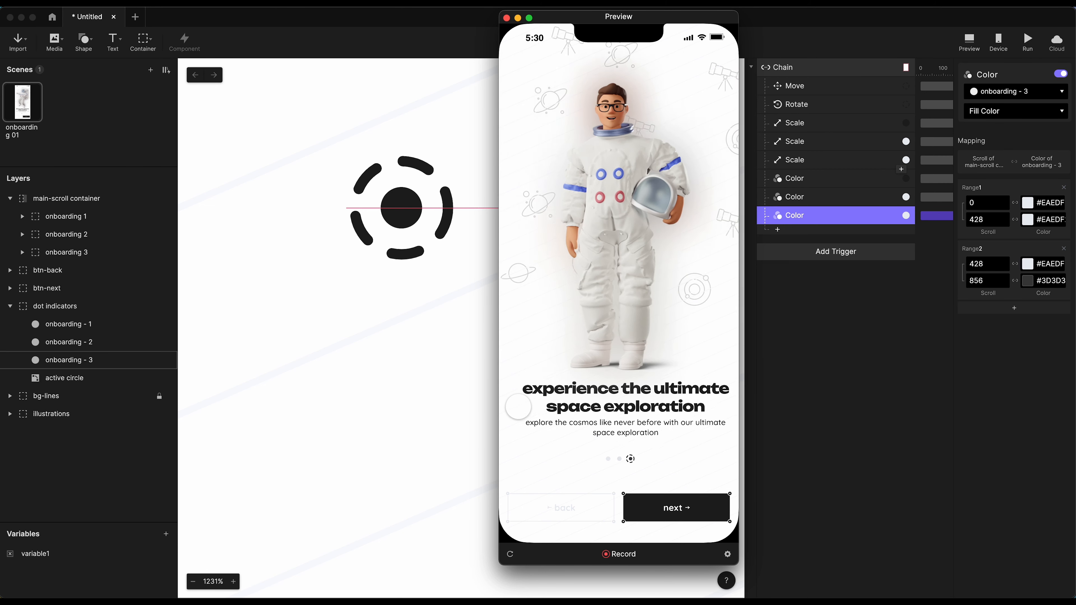
{"action": "scroll", "coordinate": [652, 411], "scroll_direction": "left", "scroll_amount": 2}
{"action": "scroll", "coordinate": [652, 412], "scroll_direction": "left", "scroll_amount": 8}
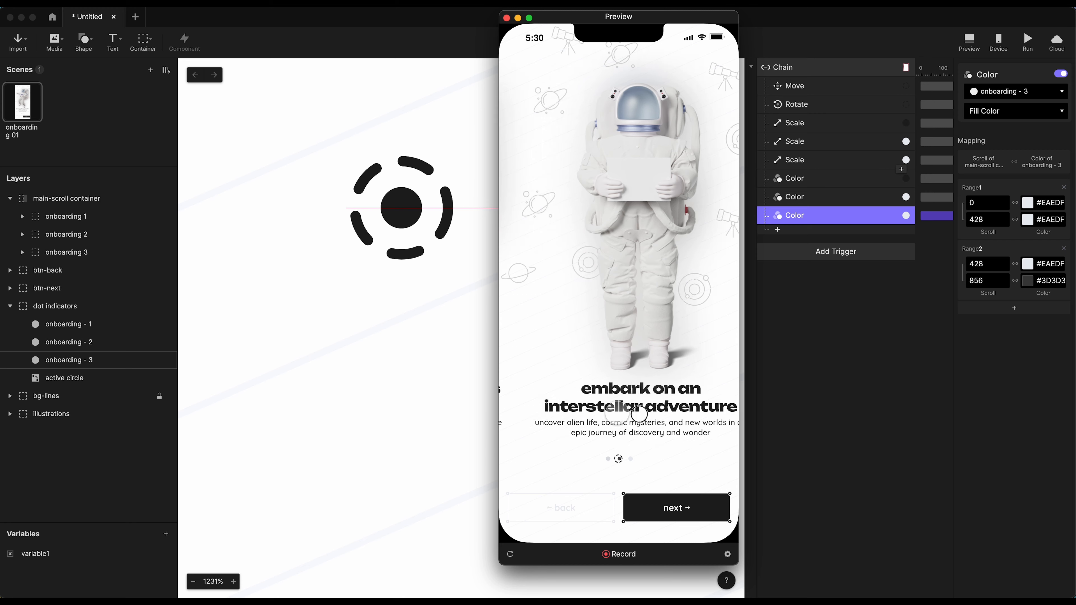
{"action": "scroll", "coordinate": [651, 418], "scroll_direction": "right", "scroll_amount": 4}
{"action": "scroll", "coordinate": [666, 413], "scroll_direction": "left", "scroll_amount": 4}
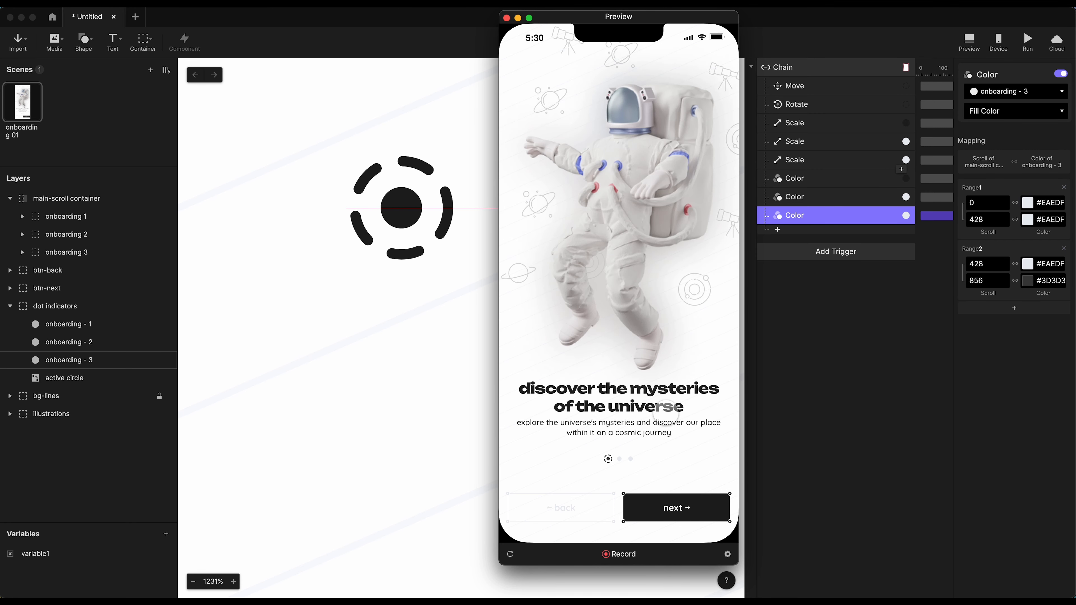
{"action": "scroll", "coordinate": [665, 413], "scroll_direction": "right", "scroll_amount": 4}
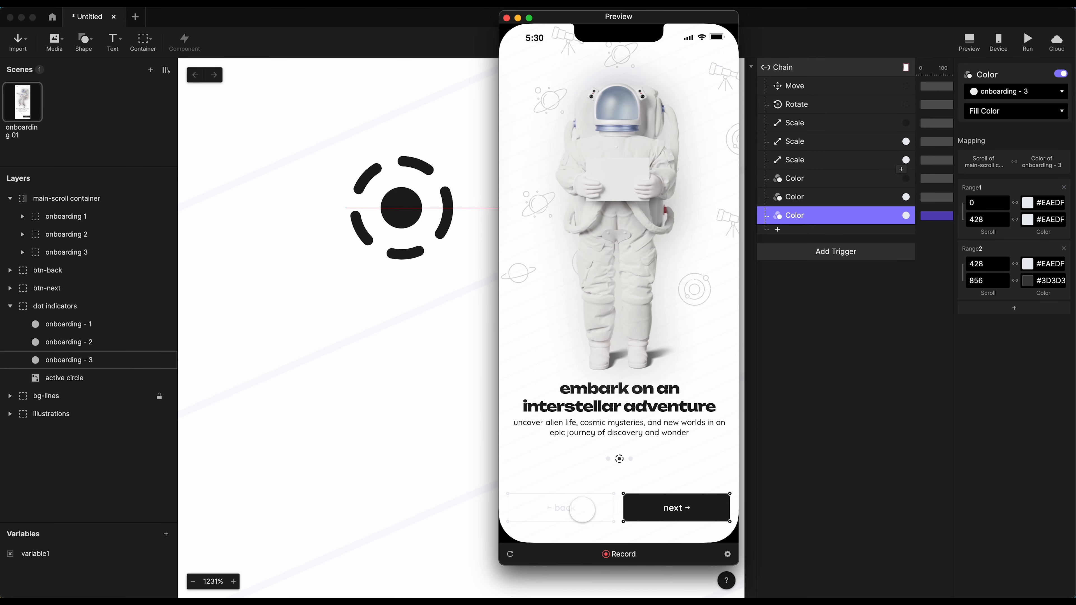
{"action": "scroll", "coordinate": [620, 405], "scroll_direction": "left", "scroll_amount": 4}
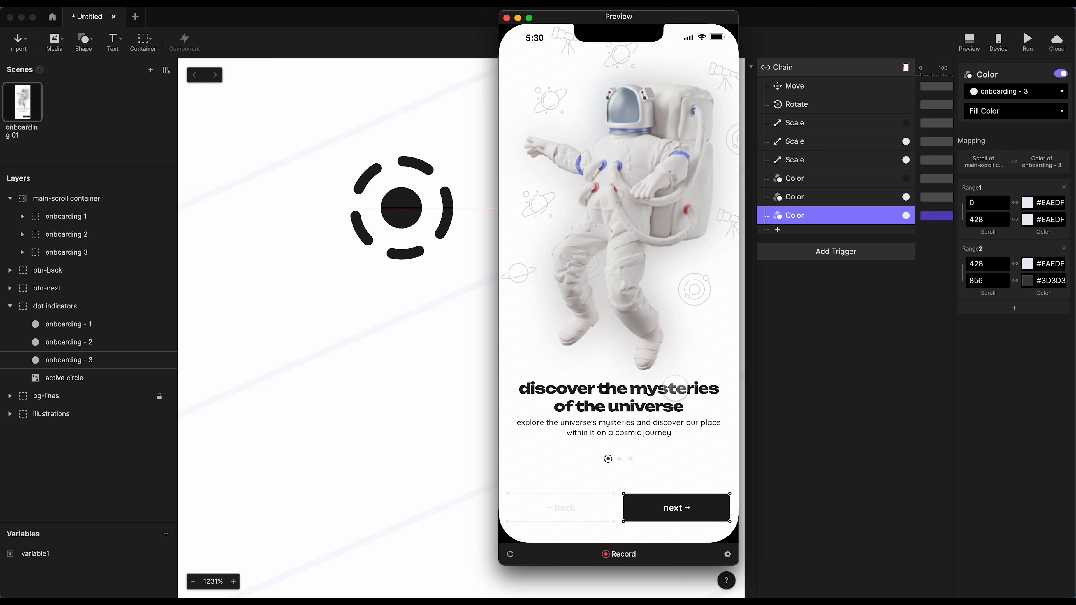
{"action": "left_click_drag", "start_coordinate": [664, 389], "coordinate": [606, 390]}
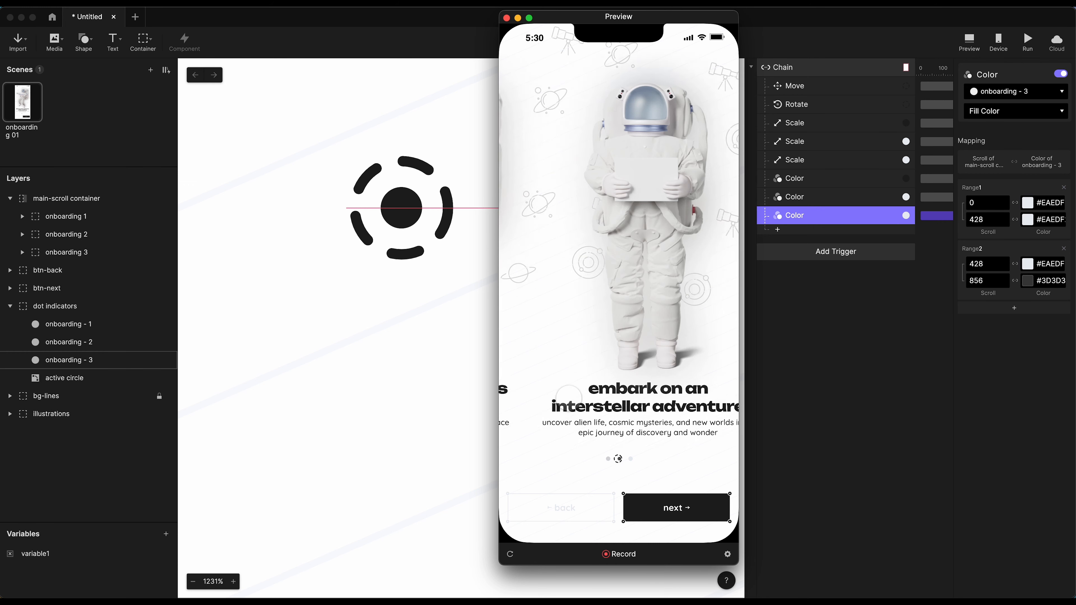
{"action": "left_click_drag", "start_coordinate": [668, 380], "coordinate": [765, 389]}
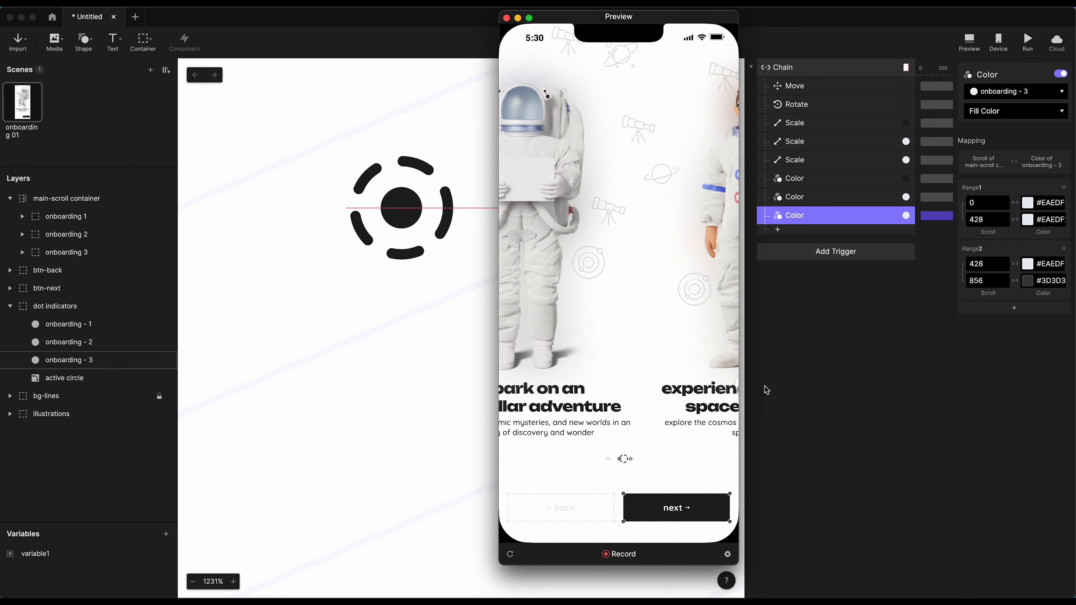
{"action": "left_click_drag", "start_coordinate": [582, 381], "coordinate": [659, 381]}
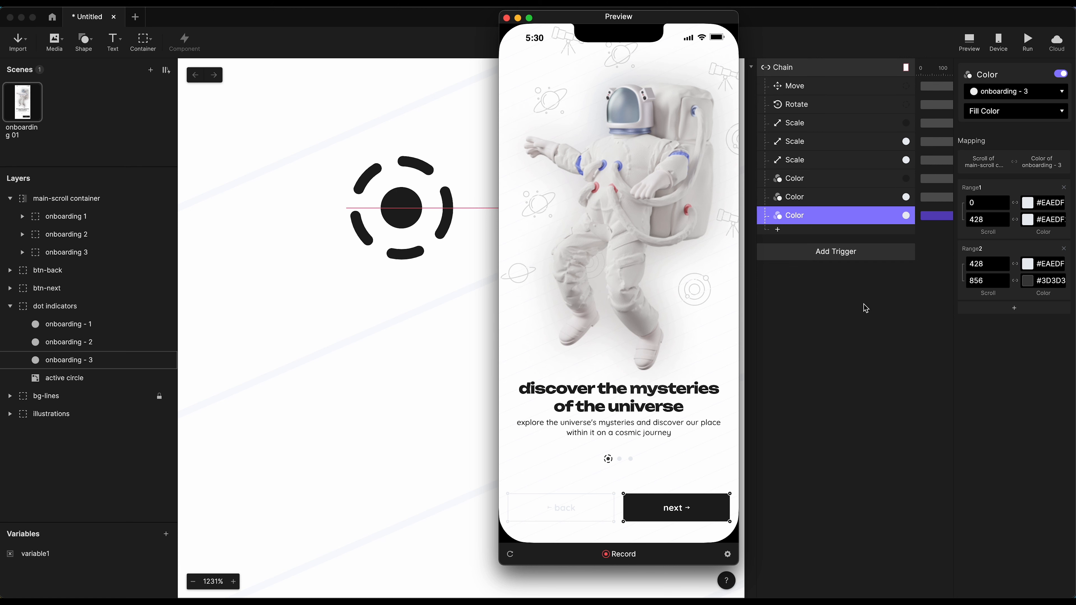
{"action": "left_click", "coordinate": [849, 309]}
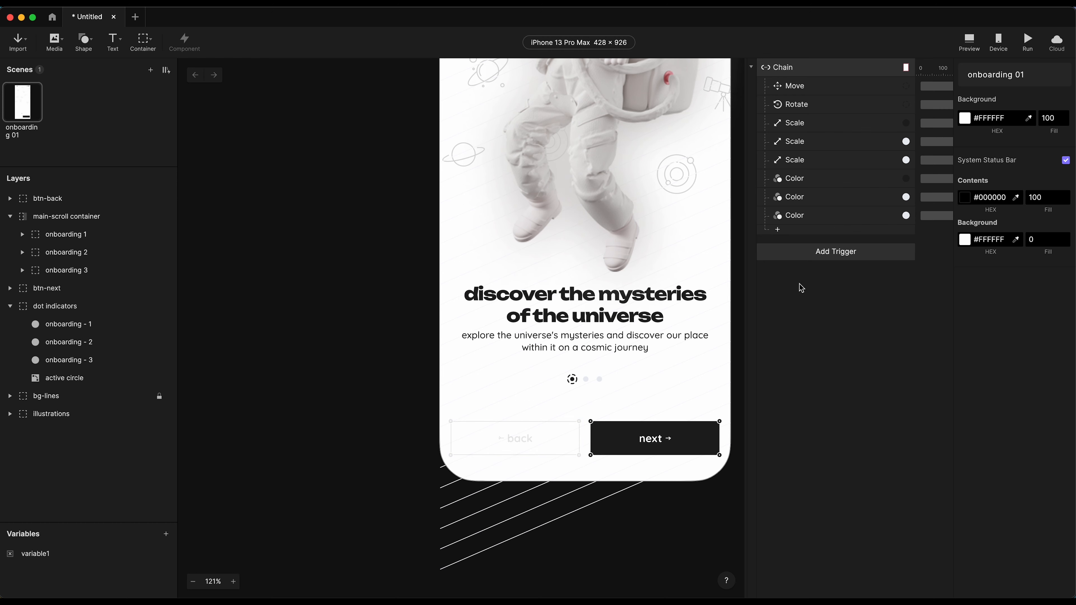
Step: Add an Opacity response for the main-scroll container to the Chain trigger, mapping scroll 0 to 428 to opacity 10 to 100
{"action": "left_click", "coordinate": [809, 235]}
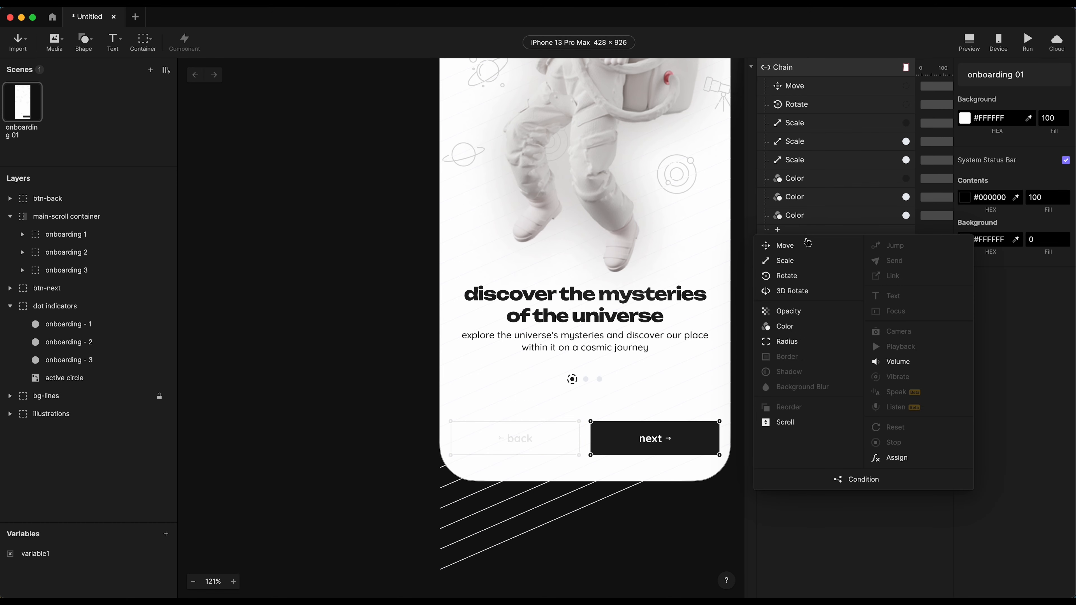
{"action": "left_click", "coordinate": [799, 314]}
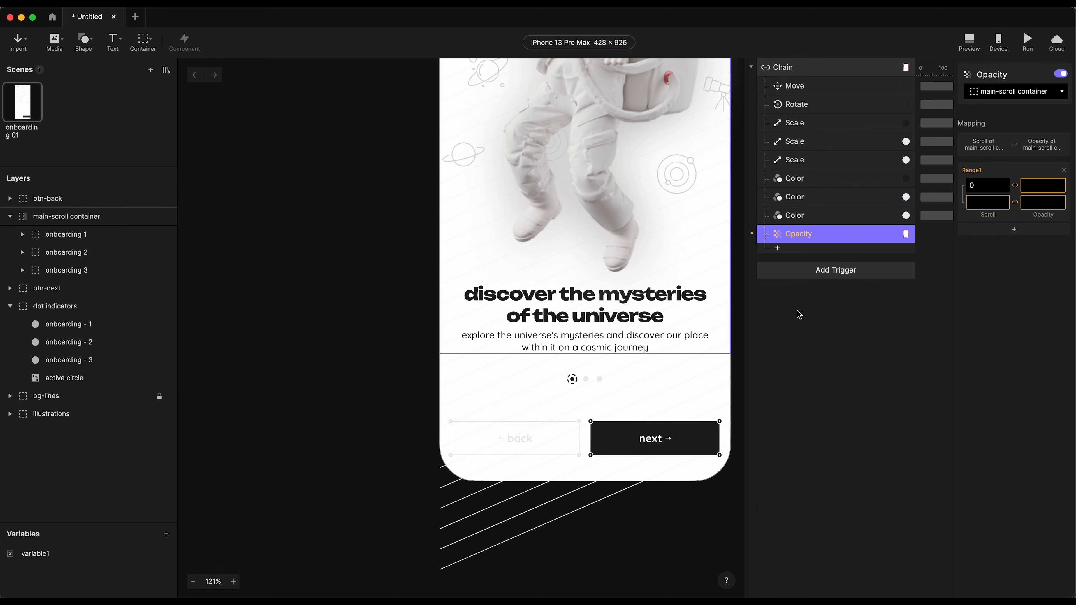
{"action": "left_click", "coordinate": [1036, 186]}
{"action": "type", "text": "10"}
{"action": "key", "text": "Tab"}
{"action": "key", "text": "Tab"}
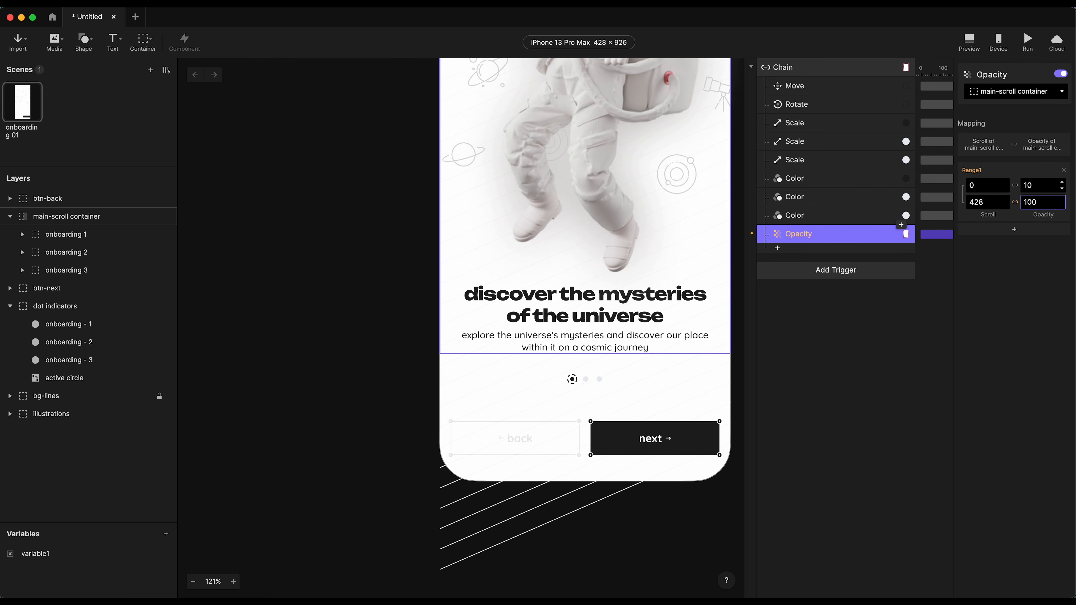
{"action": "key", "text": "Return"}
Step: Add a second range to the Opacity response, starting at scroll 428 with opacity 100
{"action": "left_click", "coordinate": [1018, 231]}
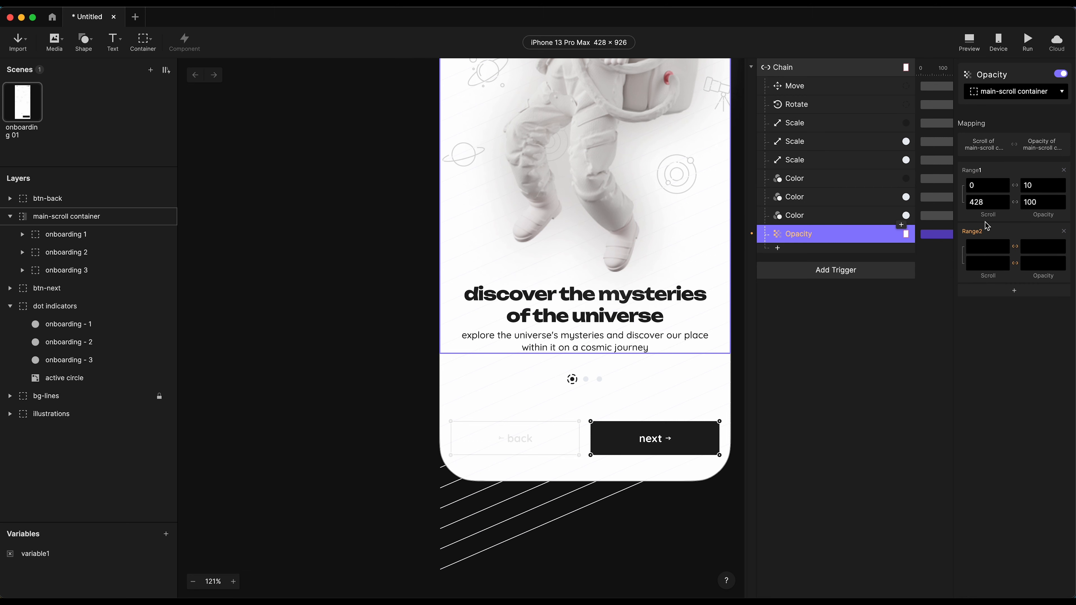
{"action": "left_click", "coordinate": [986, 202]}
{"action": "key", "text": "ctrl+c"}
{"action": "left_click", "coordinate": [986, 248]}
{"action": "key", "text": "ctrl+v"}
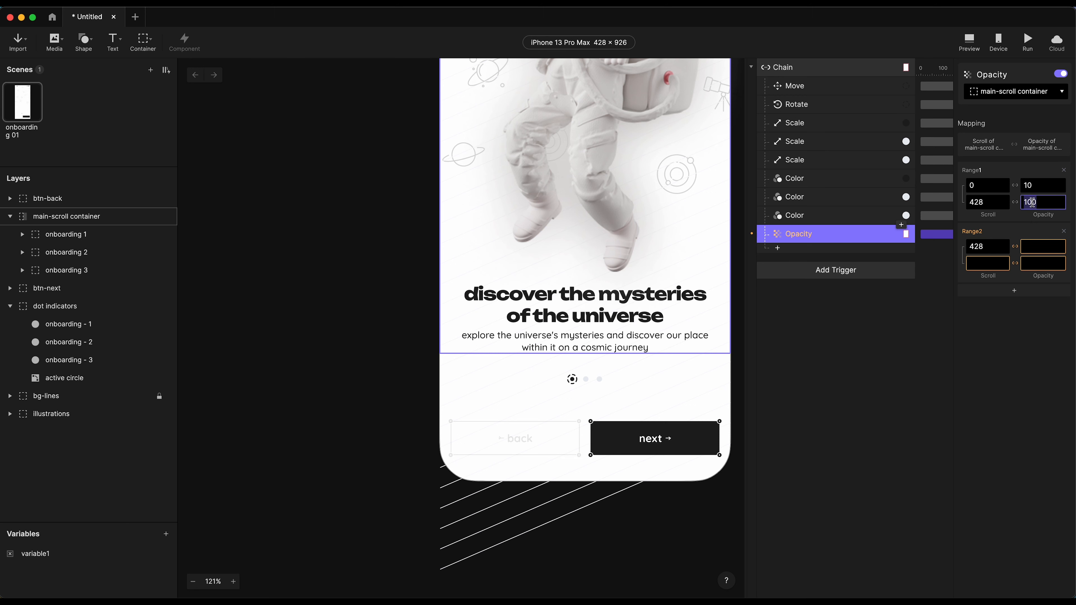
{"action": "left_click", "coordinate": [1037, 245]}
{"action": "type", "text": "100"}
{"action": "double_click", "coordinate": [1032, 203]}
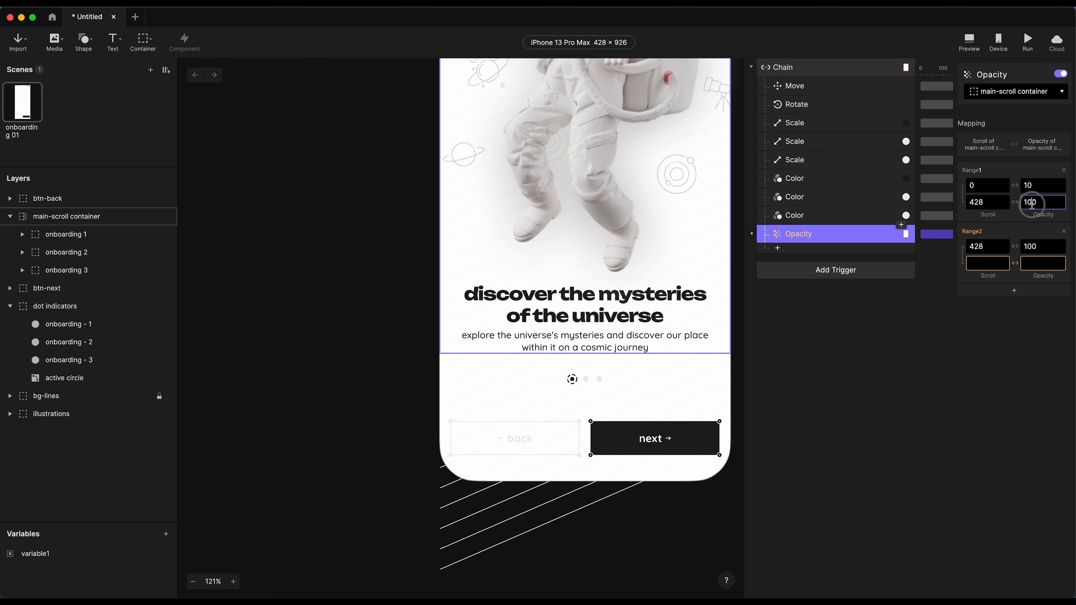
{"action": "left_click", "coordinate": [1033, 245]}
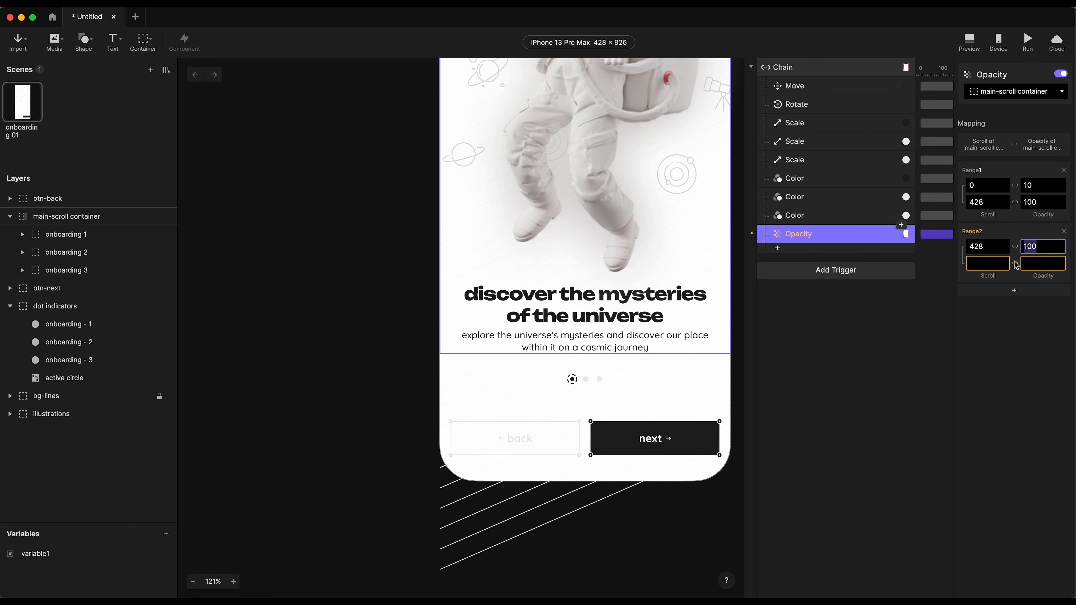
Step: Set the end of the Opacity response's Range 2 to scroll 856 and opacity 100
{"action": "left_click", "coordinate": [1006, 263]}
{"action": "type", "text": "1"}
{"action": "double_click", "coordinate": [991, 263]}
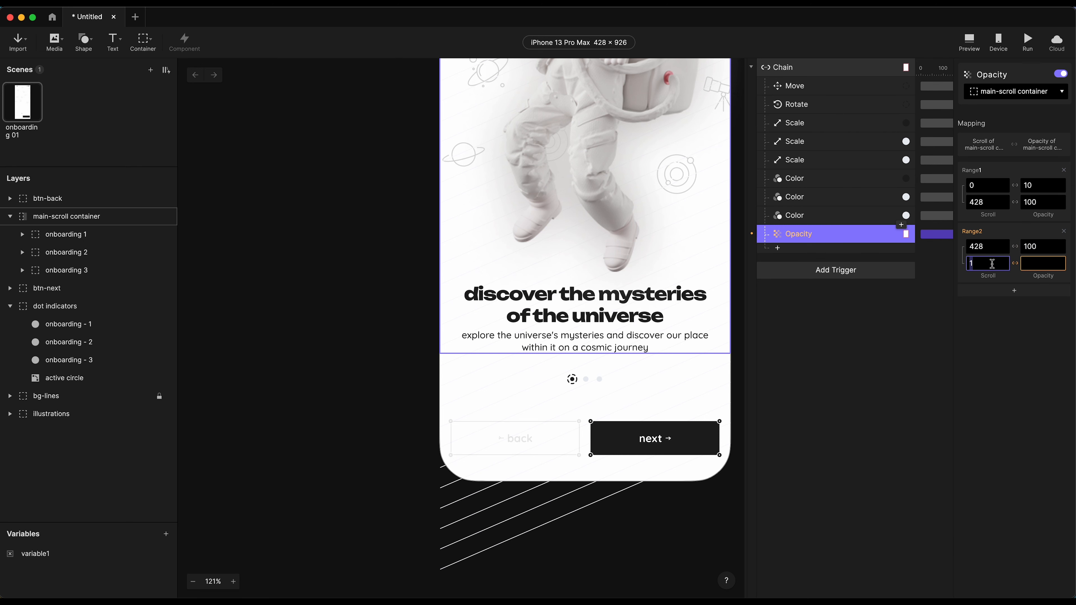
{"action": "type", "text": "856"}
{"action": "key", "text": "Tab"}
{"action": "type", "text": "100"}
{"action": "key", "text": "Return"}
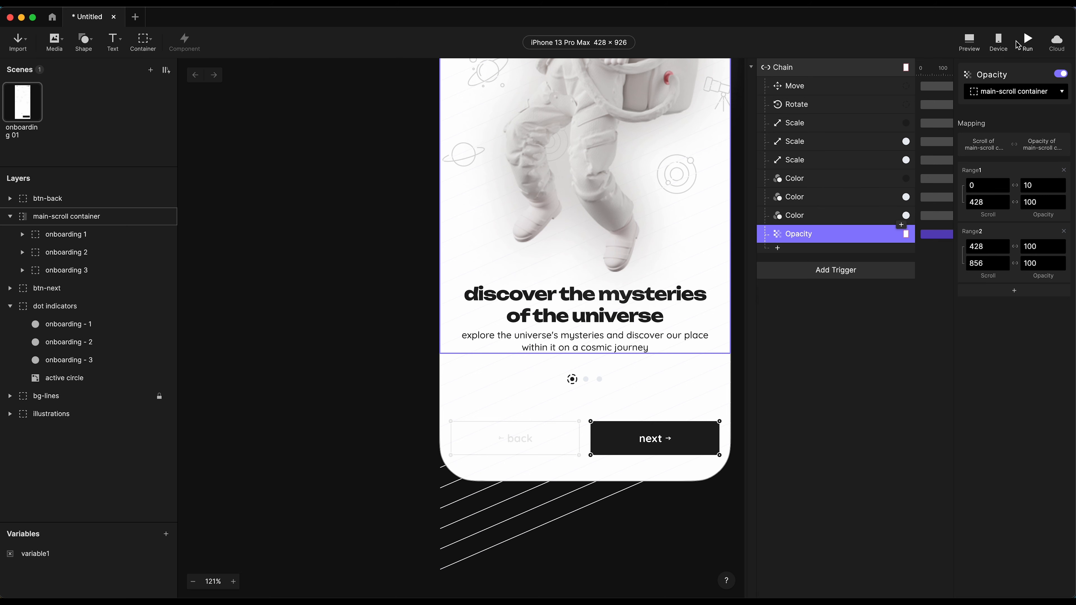
Step: Preview the prototype and swipe between the first two onboarding pages to check the opacity change
{"action": "left_click", "coordinate": [1028, 41]}
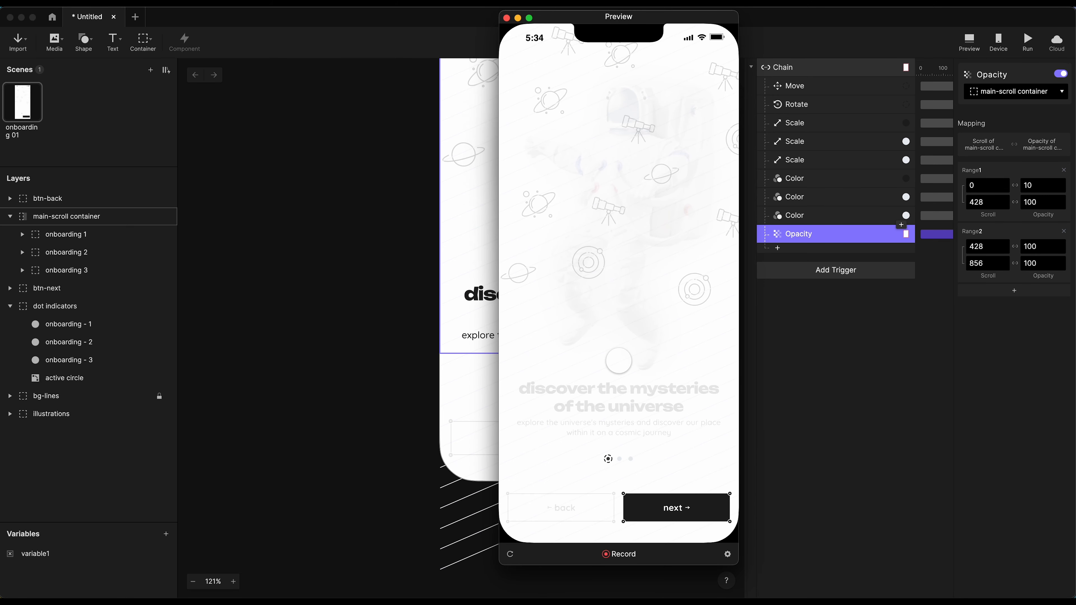
{"action": "left_click", "coordinate": [849, 237]}
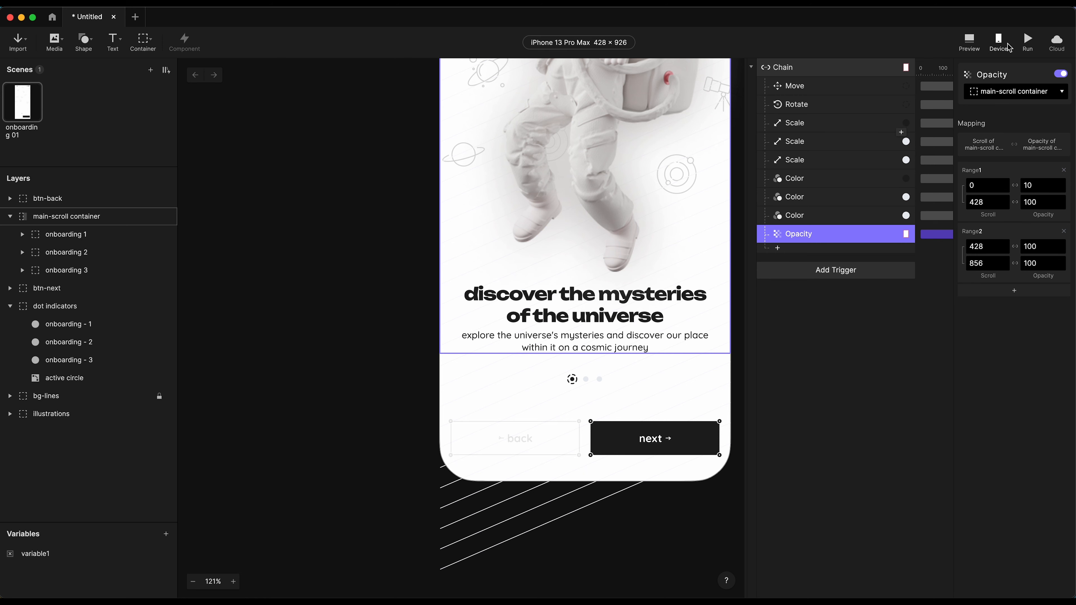
{"action": "left_click", "coordinate": [1025, 43]}
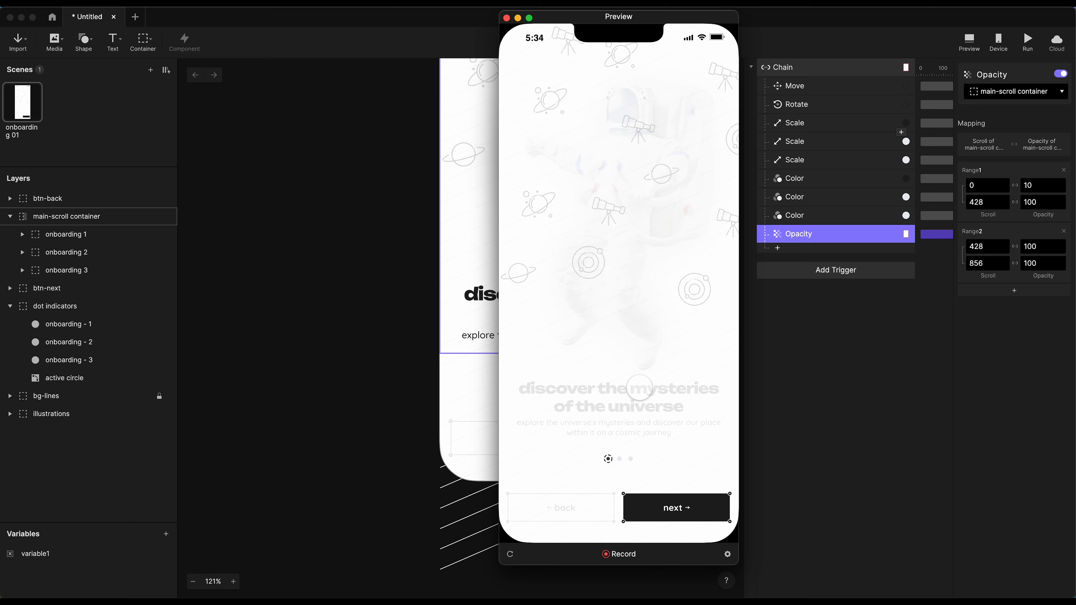
{"action": "left_click_drag", "start_coordinate": [677, 387], "coordinate": [454, 402]}
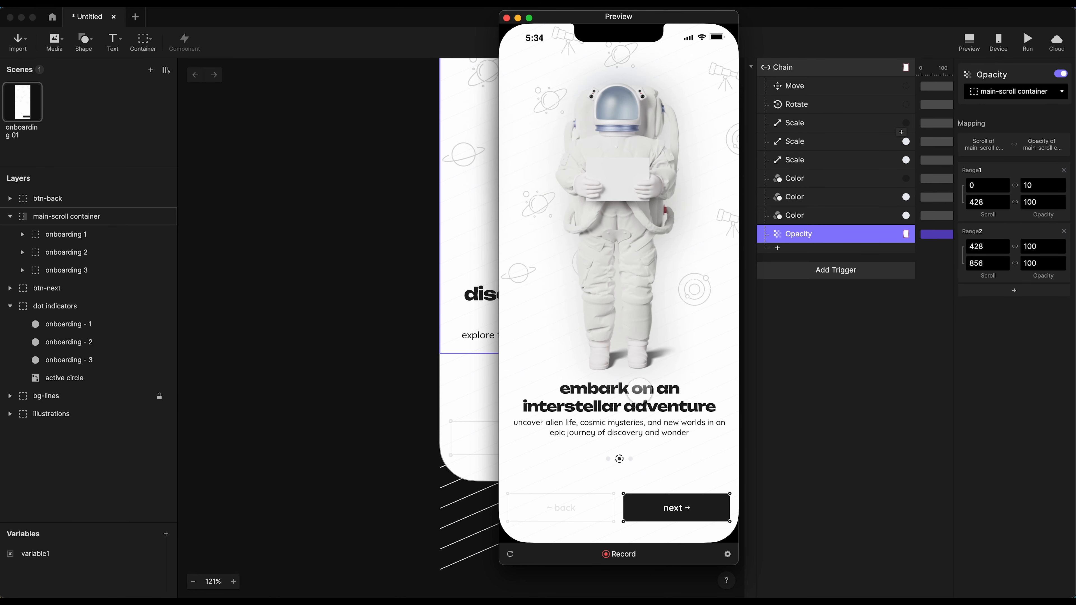
{"action": "left_click_drag", "start_coordinate": [640, 387], "coordinate": [725, 413]}
{"action": "left_click_drag", "start_coordinate": [551, 402], "coordinate": [771, 423]}
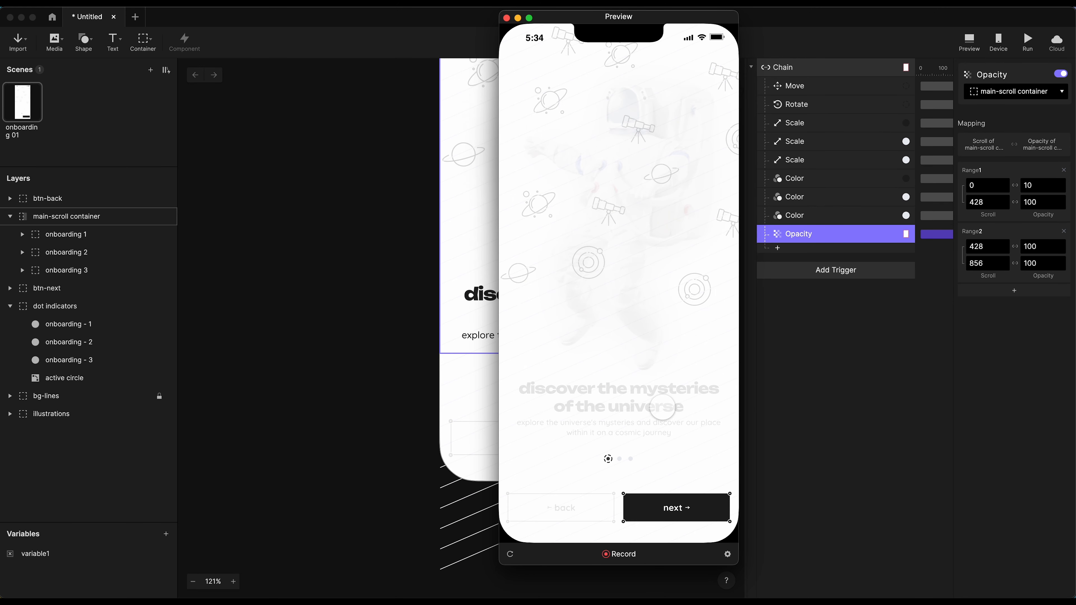
Step: Change the target of the Chain trigger's Opacity response from the main-scroll container to btn-back
{"action": "left_click", "coordinate": [1008, 96]}
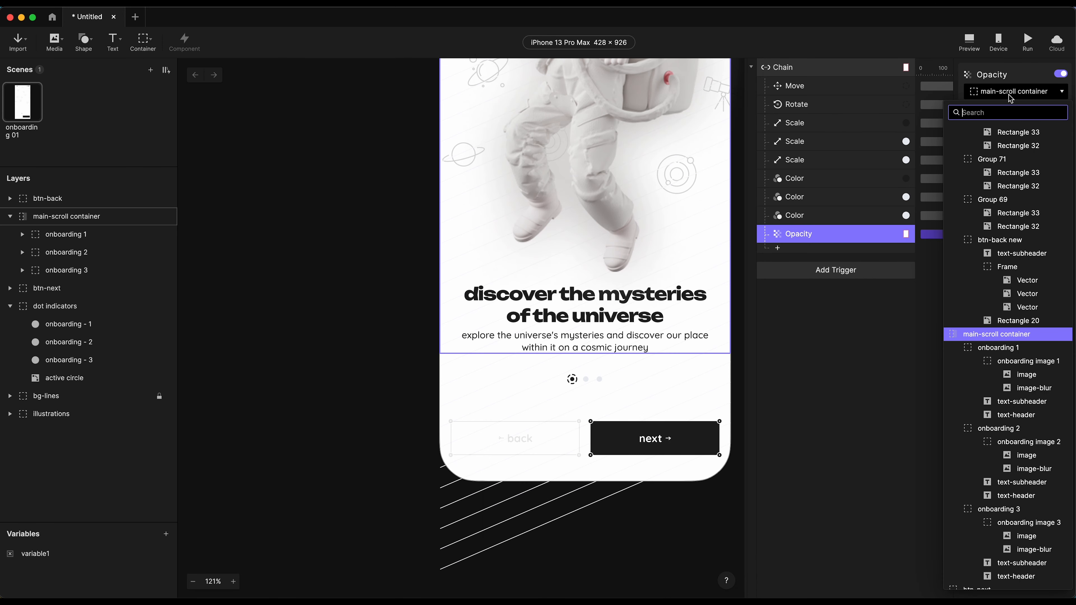
{"action": "scroll", "coordinate": [981, 188], "scroll_direction": "up", "scroll_amount": 5}
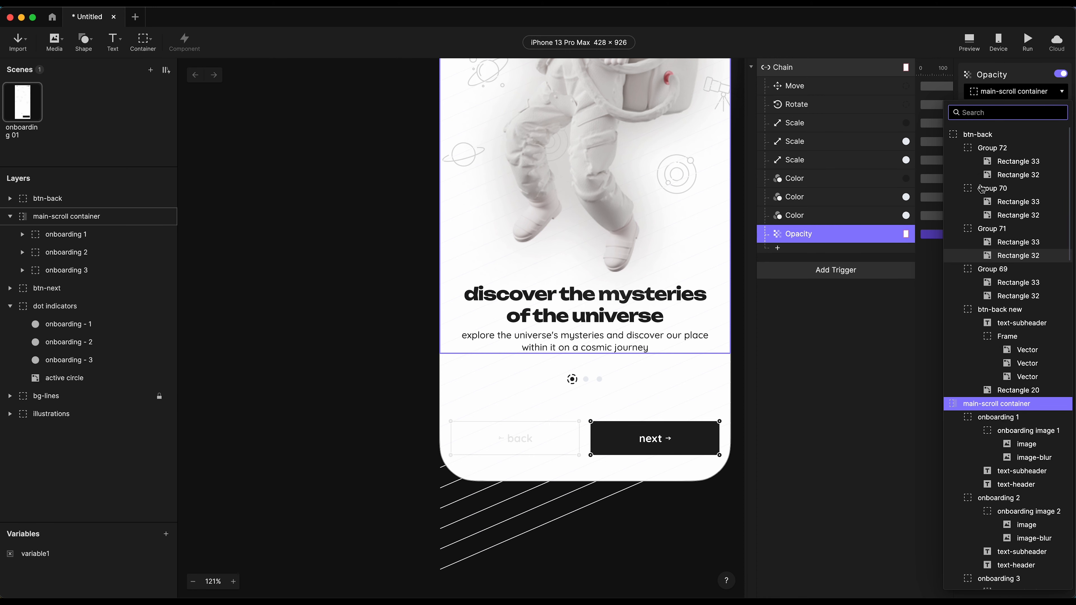
{"action": "left_click", "coordinate": [987, 142]}
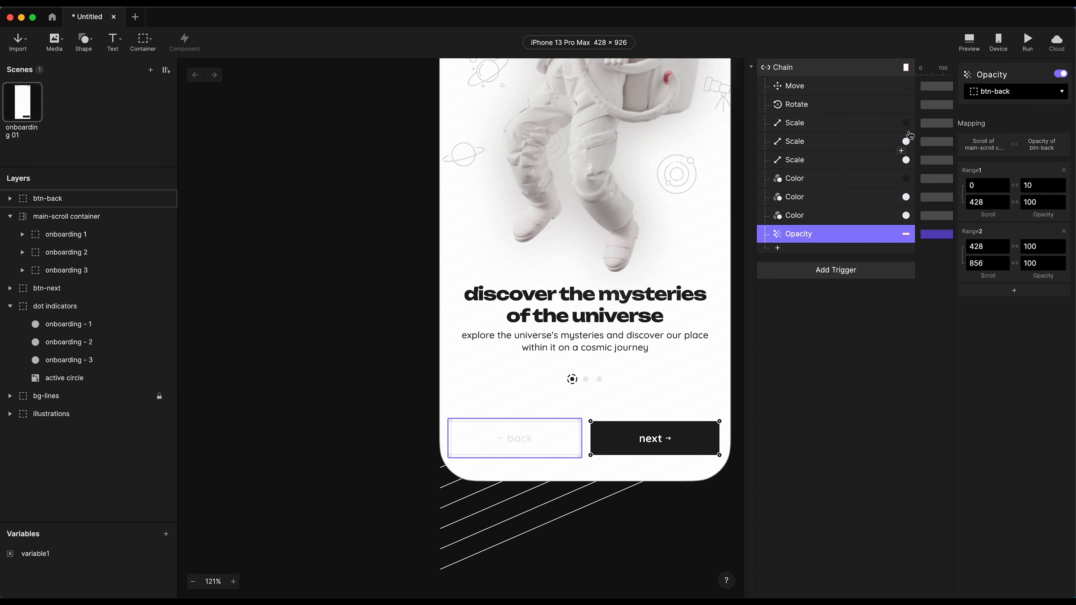
Step: Preview the prototype and swipe back and forth between the first two onboarding pages to check the back button's opacity
{"action": "left_click", "coordinate": [1027, 42]}
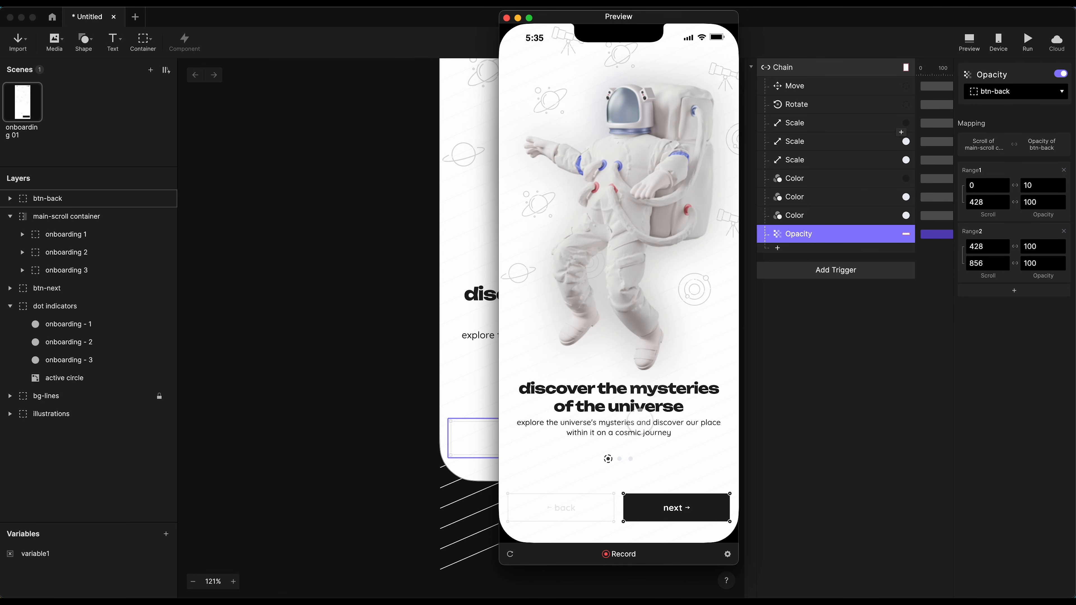
{"action": "left_click_drag", "start_coordinate": [701, 392], "coordinate": [473, 411]}
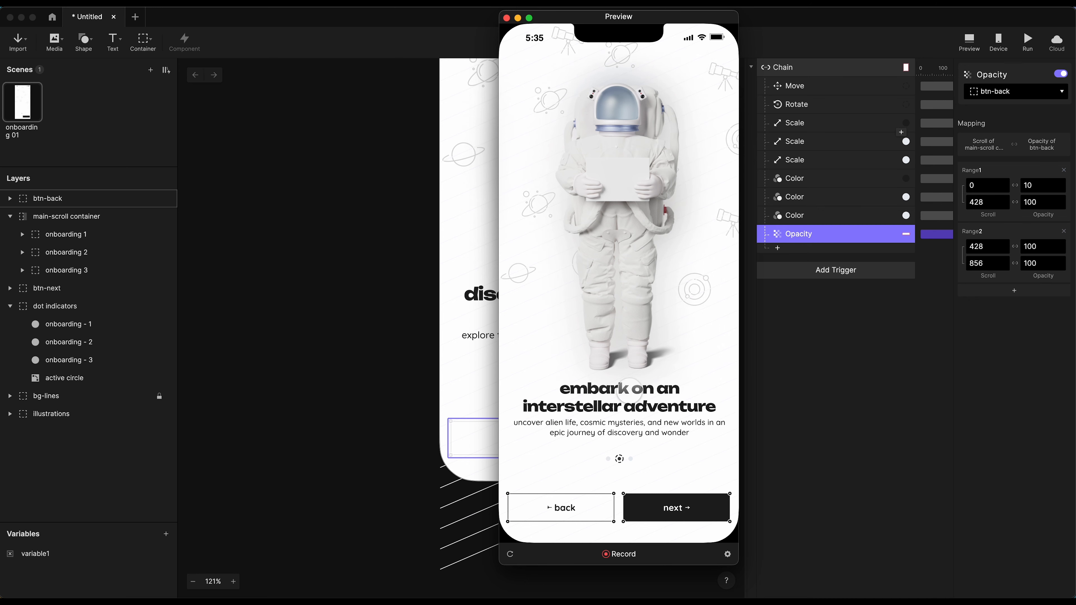
{"action": "left_click_drag", "start_coordinate": [562, 413], "coordinate": [686, 401]}
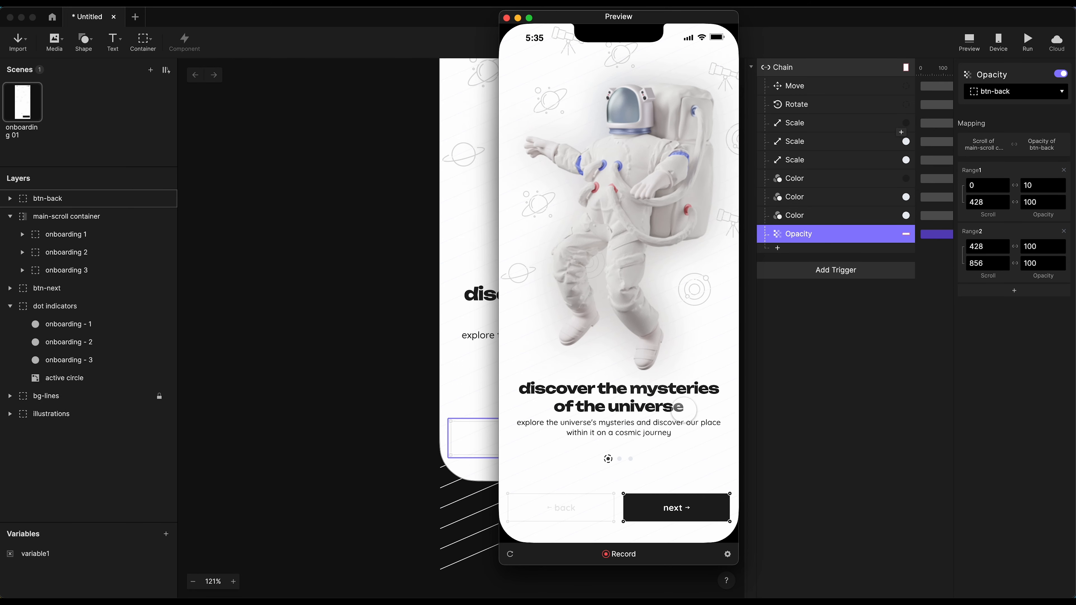
{"action": "mouse_move", "coordinate": [704, 409]}
{"action": "left_mouse_down"}
{"action": "mouse_move", "coordinate": [563, 403]}
{"action": "mouse_move", "coordinate": [694, 405]}
{"action": "left_mouse_up"}
{"action": "left_click", "coordinate": [678, 508]}
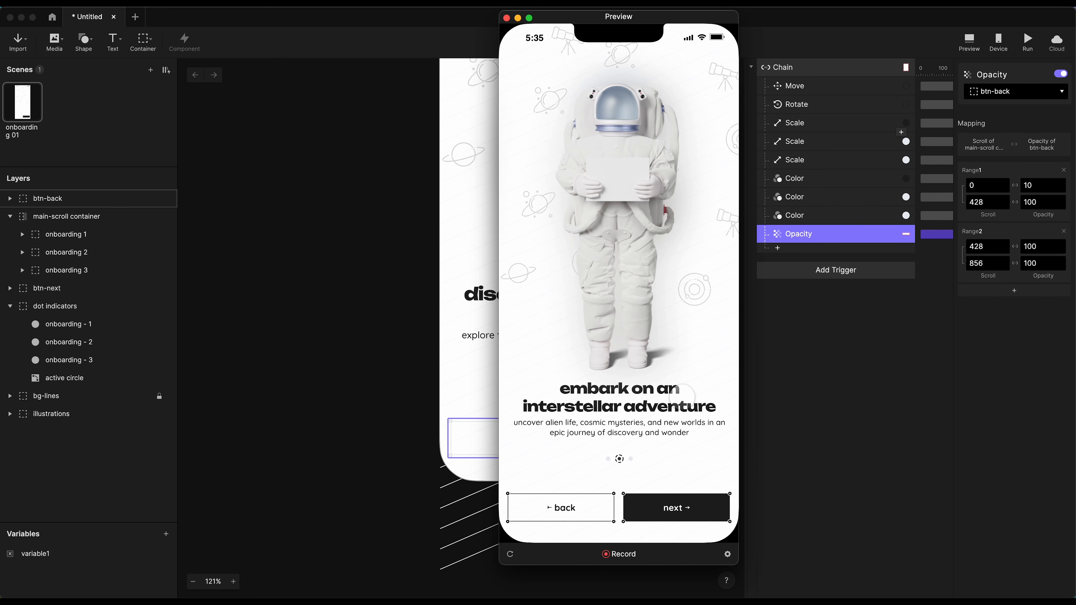
{"action": "left_click_drag", "start_coordinate": [681, 397], "coordinate": [733, 407]}
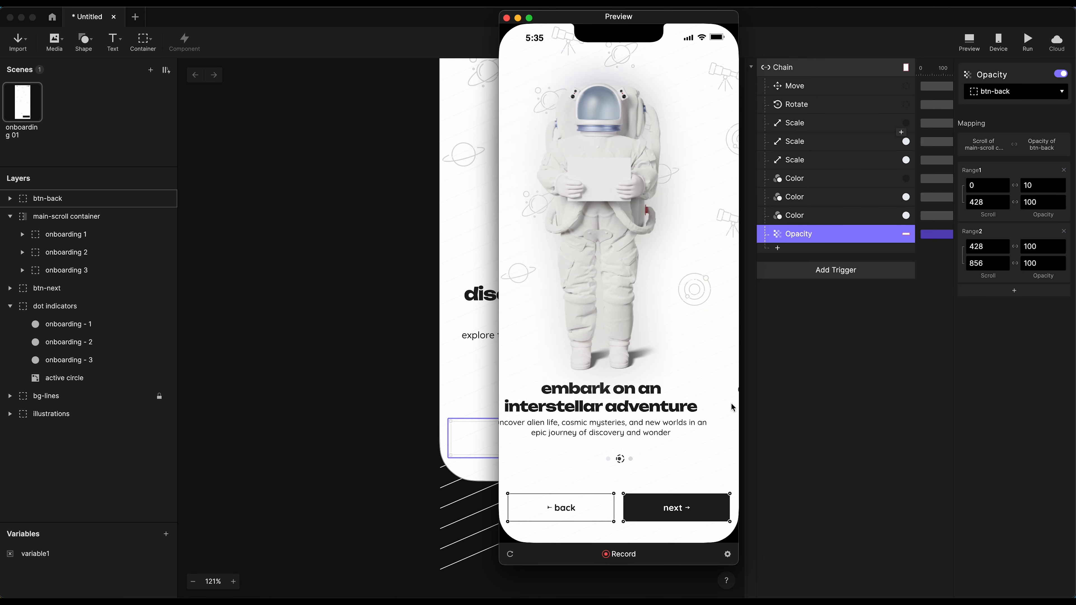
{"action": "left_click_drag", "start_coordinate": [521, 401], "coordinate": [660, 403]}
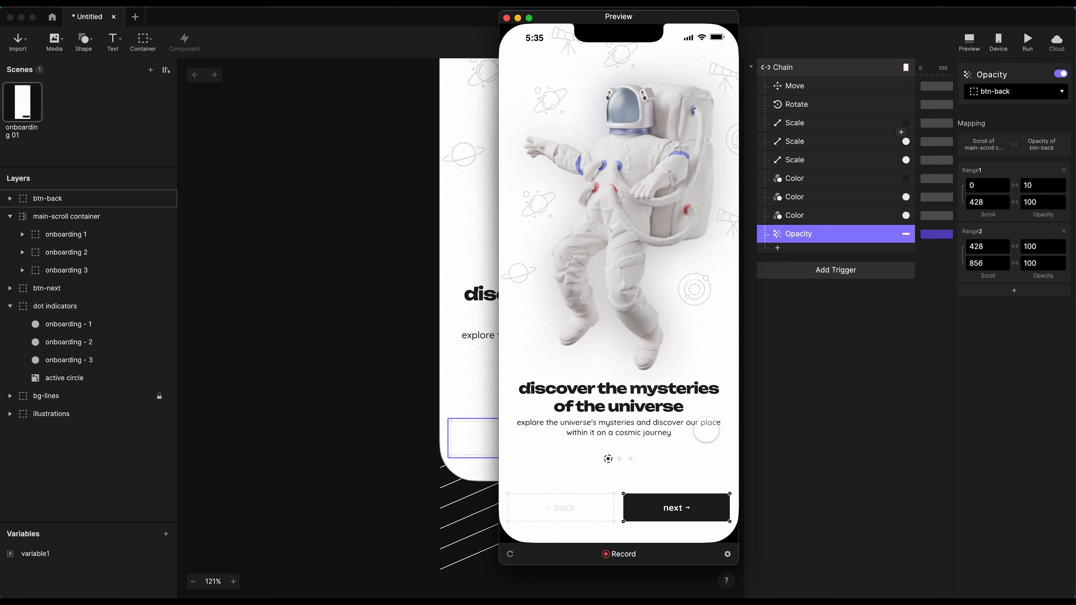
{"action": "left_click", "coordinate": [859, 344]}
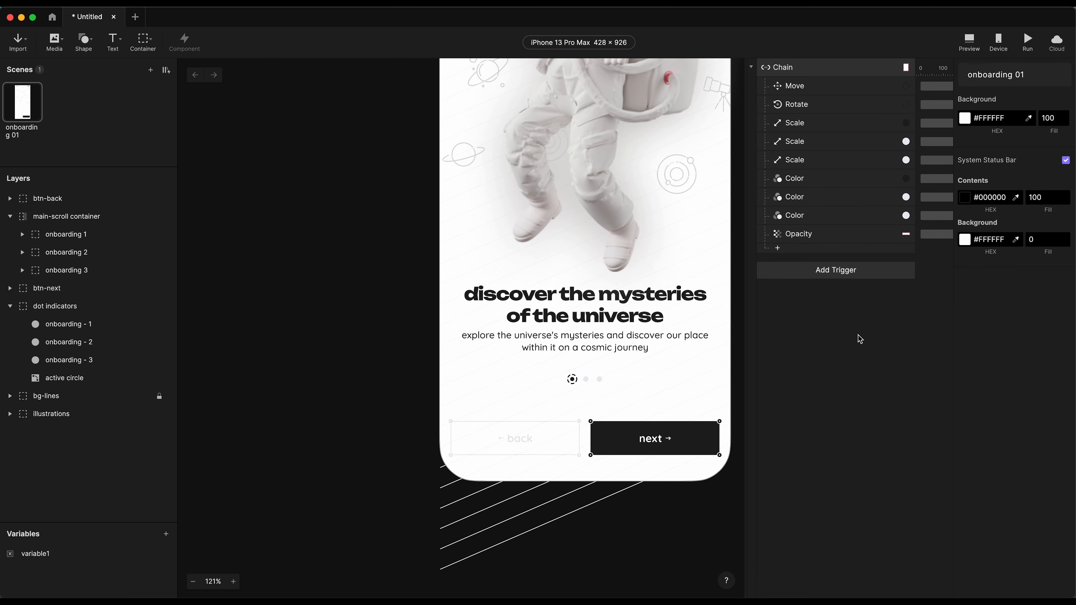
Step: Collapse the Chain trigger and add a Tap trigger to the btn-next layer
{"action": "left_click", "coordinate": [753, 68]}
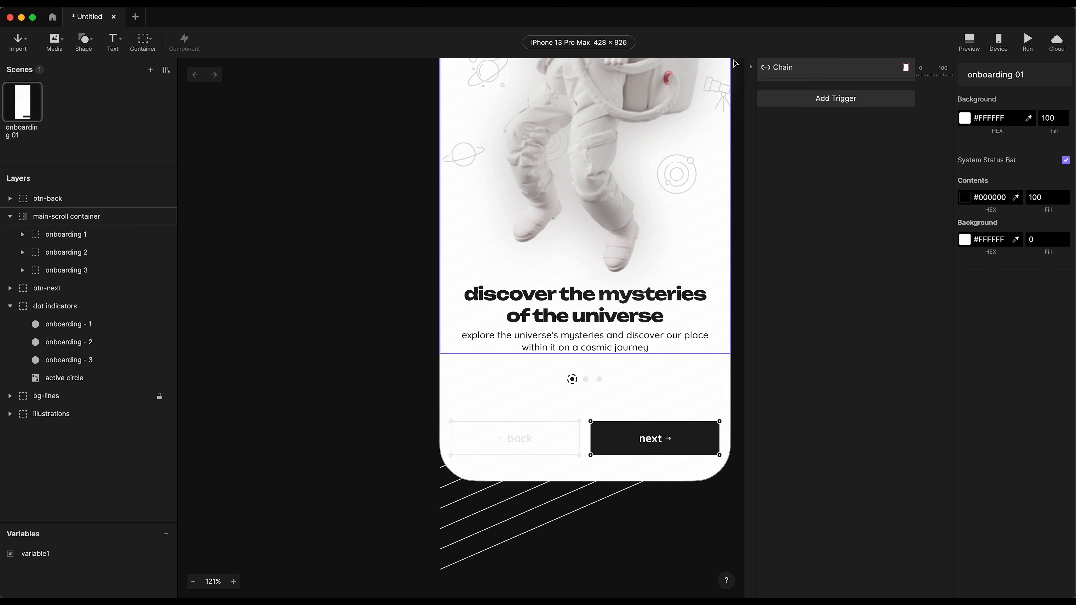
{"action": "left_click", "coordinate": [660, 429]}
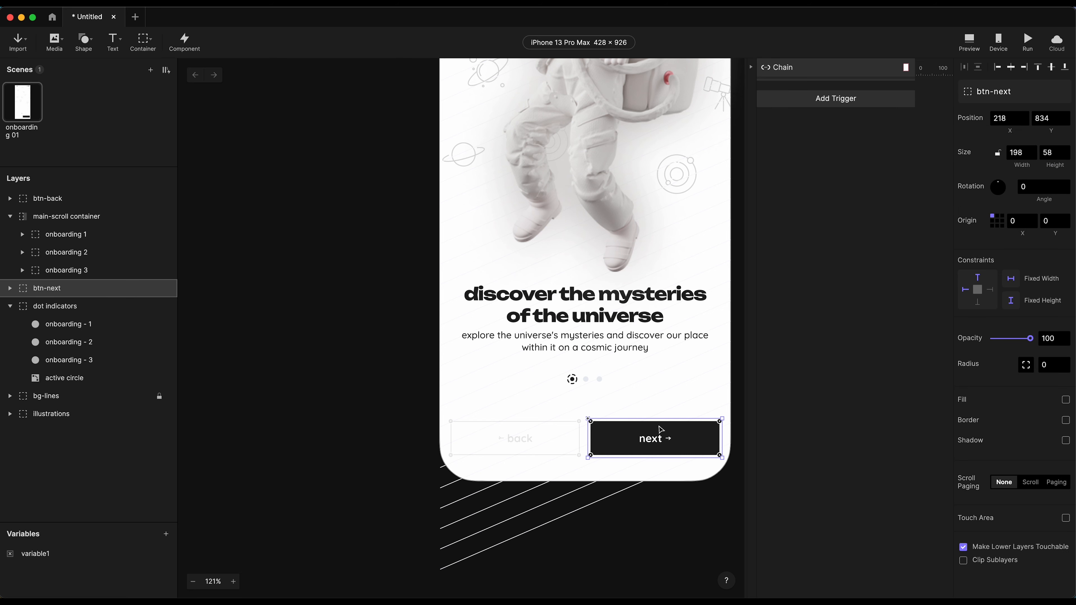
{"action": "left_click", "coordinate": [837, 98]}
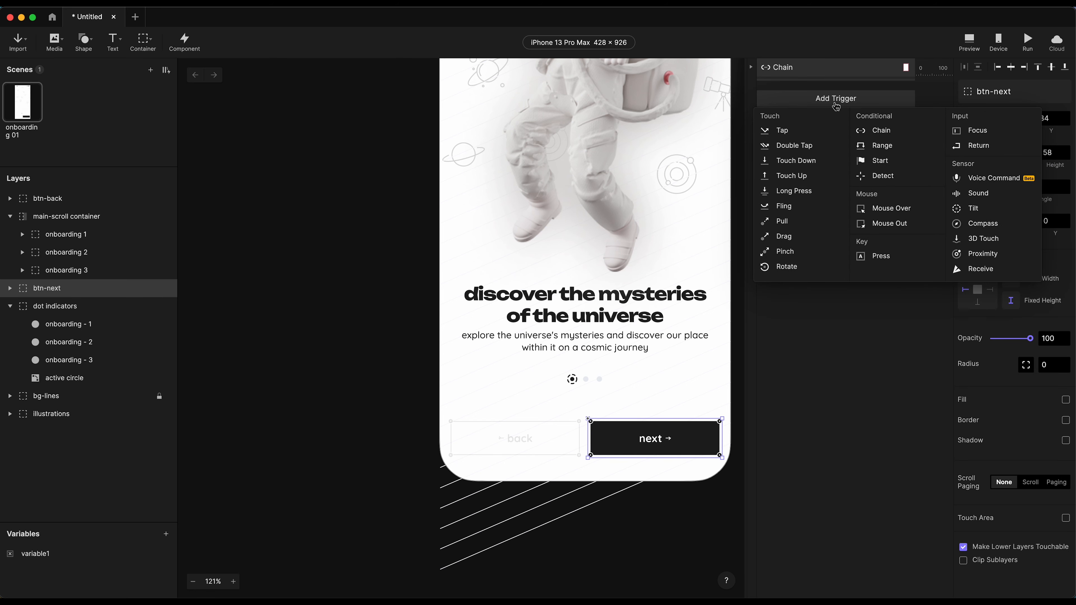
{"action": "left_click", "coordinate": [797, 131]}
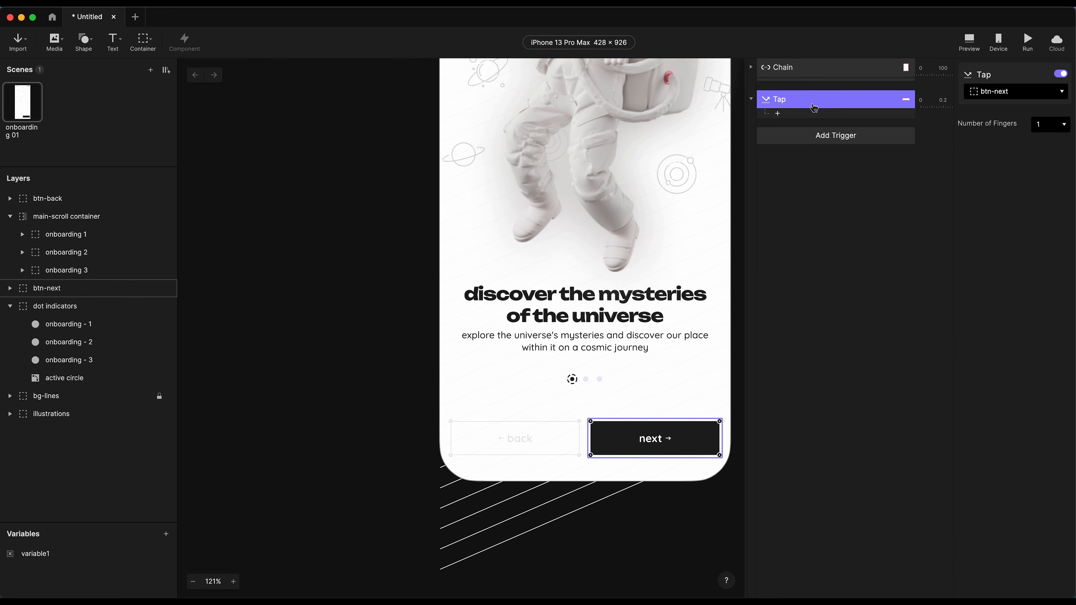
Step: Rename the new Tap trigger to "Tap NEXT"
{"action": "left_click", "coordinate": [829, 102]}
{"action": "double_click", "coordinate": [829, 102]}
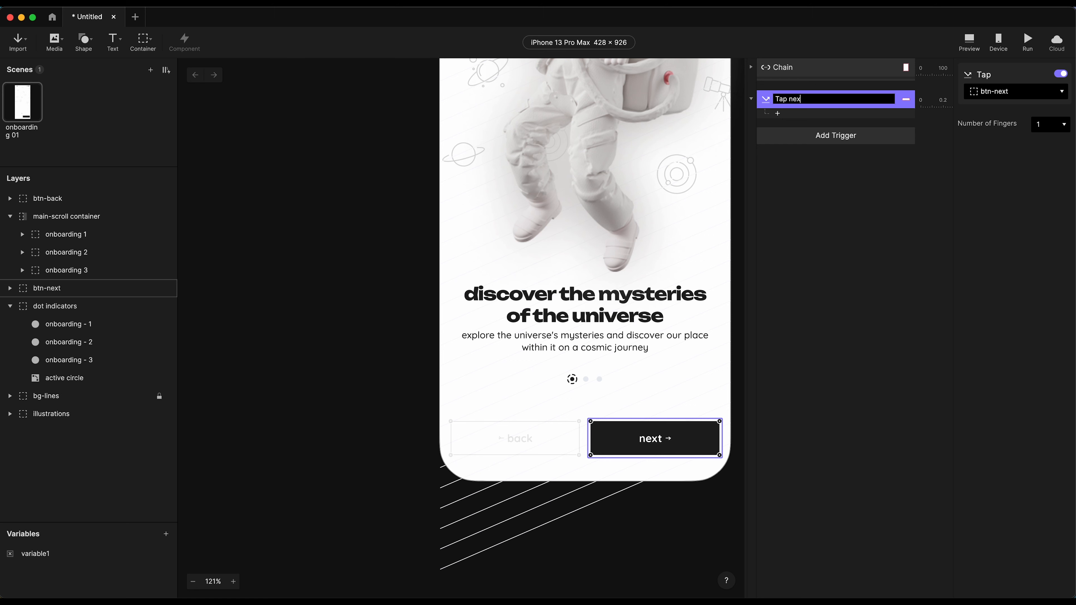
{"action": "key", "text": "alt+shift+Left"}
{"action": "type", "text": "NEXT"}
{"action": "key", "text": "Return"}
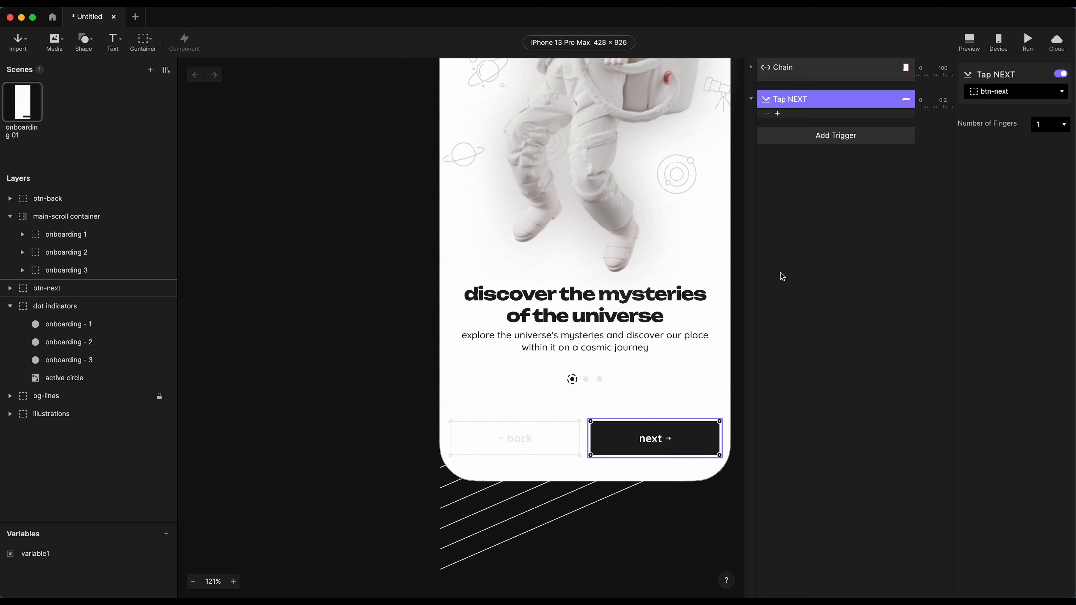
Step: Add a Scroll response to the Tap NEXT trigger that scrolls the main-scroll container to 428
{"action": "left_click", "coordinate": [791, 118]}
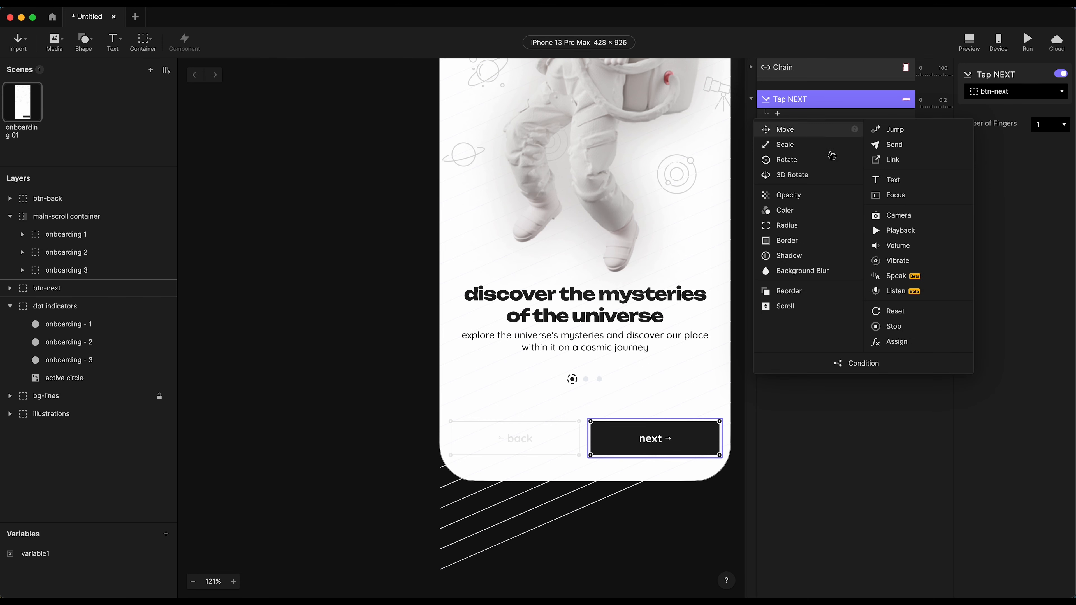
{"action": "left_click", "coordinate": [795, 309]}
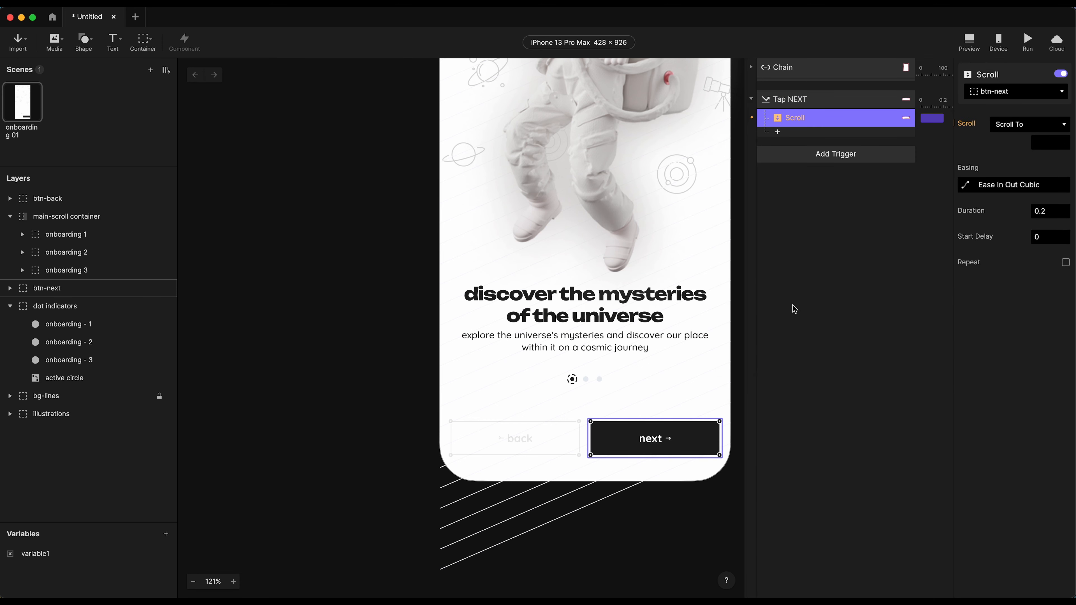
{"action": "left_click", "coordinate": [1016, 91]}
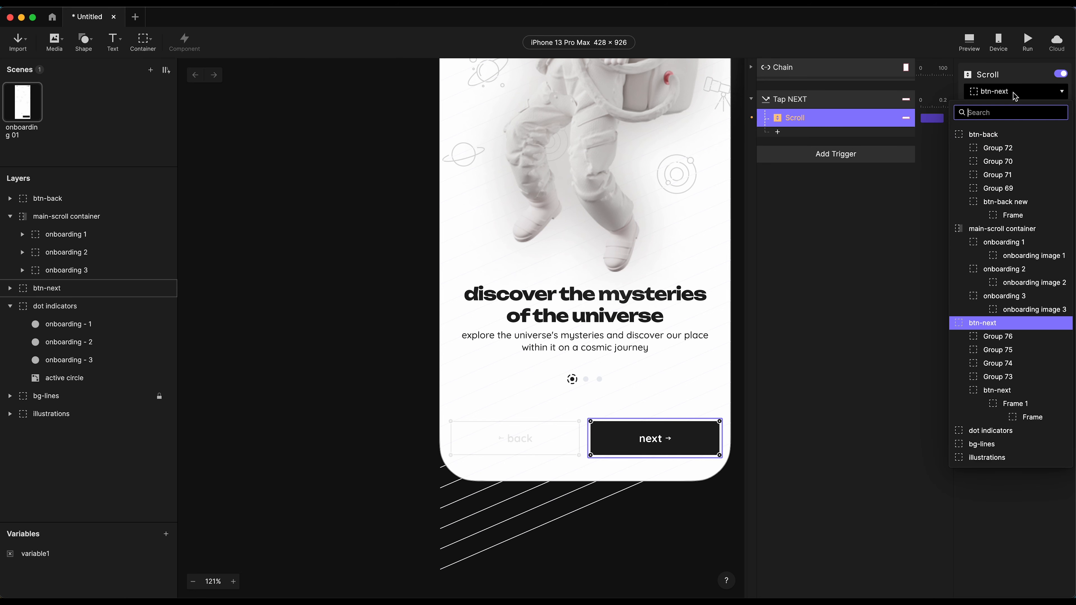
{"action": "left_click", "coordinate": [1017, 229]}
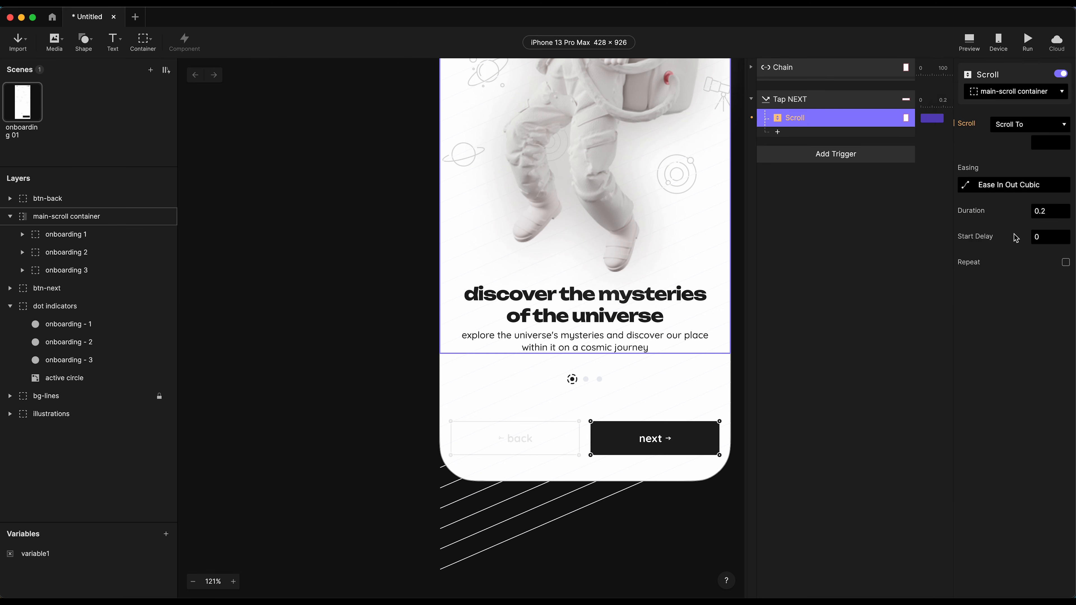
{"action": "left_click", "coordinate": [1045, 143]}
{"action": "type", "text": "428"}
{"action": "key", "text": "Return"}
Step: Preview the prototype, swipe on the first onboarding page and test the next button's scroll to the second page
{"action": "left_click", "coordinate": [1029, 43]}
{"action": "scroll", "coordinate": [644, 308], "scroll_direction": "right", "scroll_amount": 5}
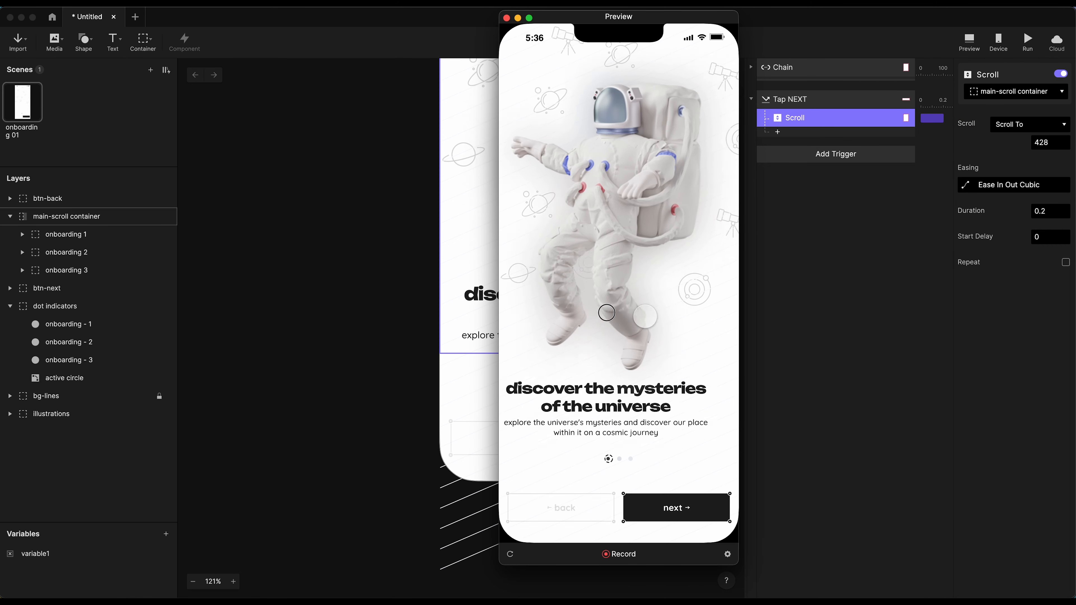
{"action": "left_click_drag", "start_coordinate": [655, 300], "coordinate": [678, 304]}
{"action": "left_click_drag", "start_coordinate": [580, 302], "coordinate": [673, 302]}
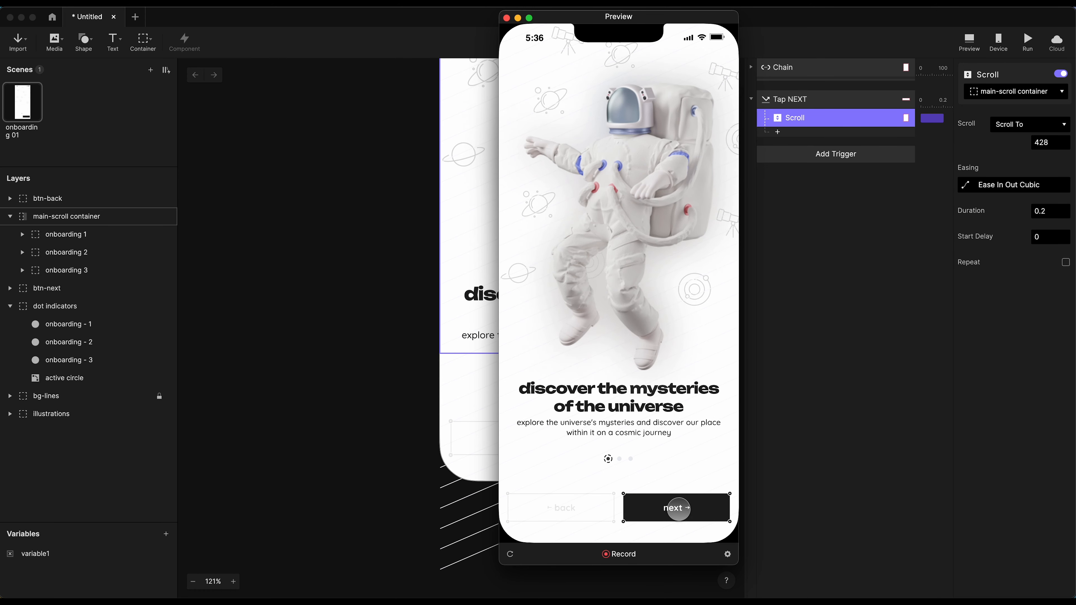
{"action": "left_click", "coordinate": [678, 508]}
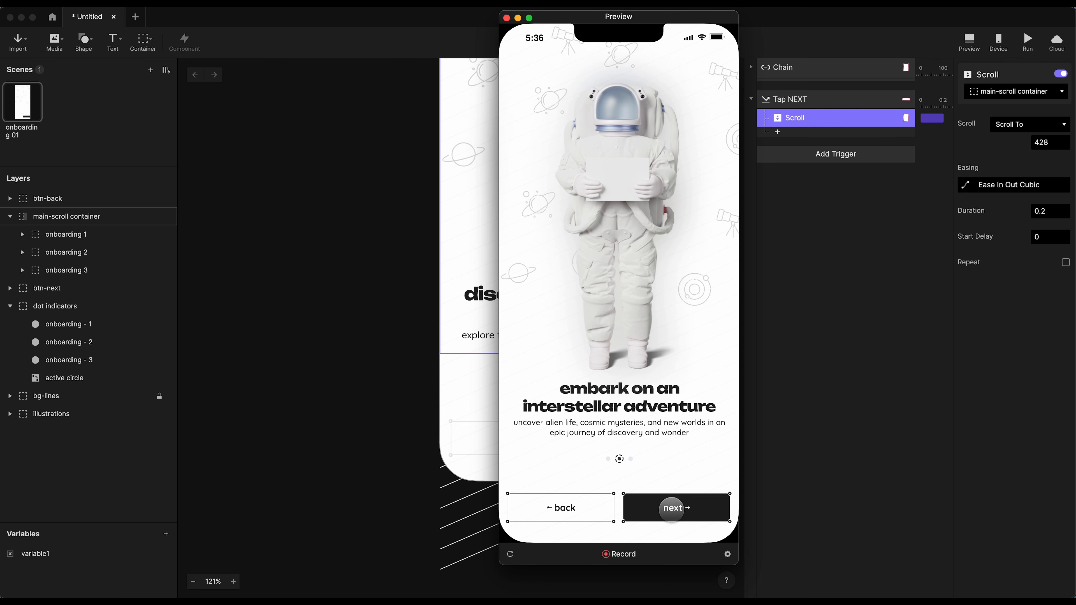
{"action": "left_click", "coordinate": [811, 233]}
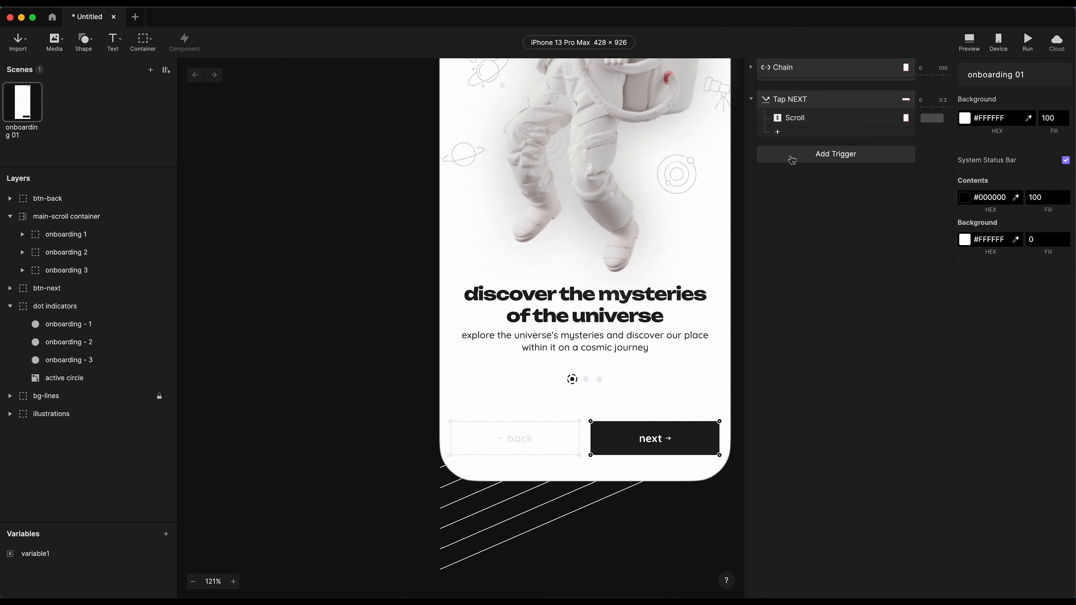
Step: Add a Condition to the Tap NEXT trigger requiring the Scroll of main-scroll container to equal the value 0
{"action": "left_click", "coordinate": [794, 138]}
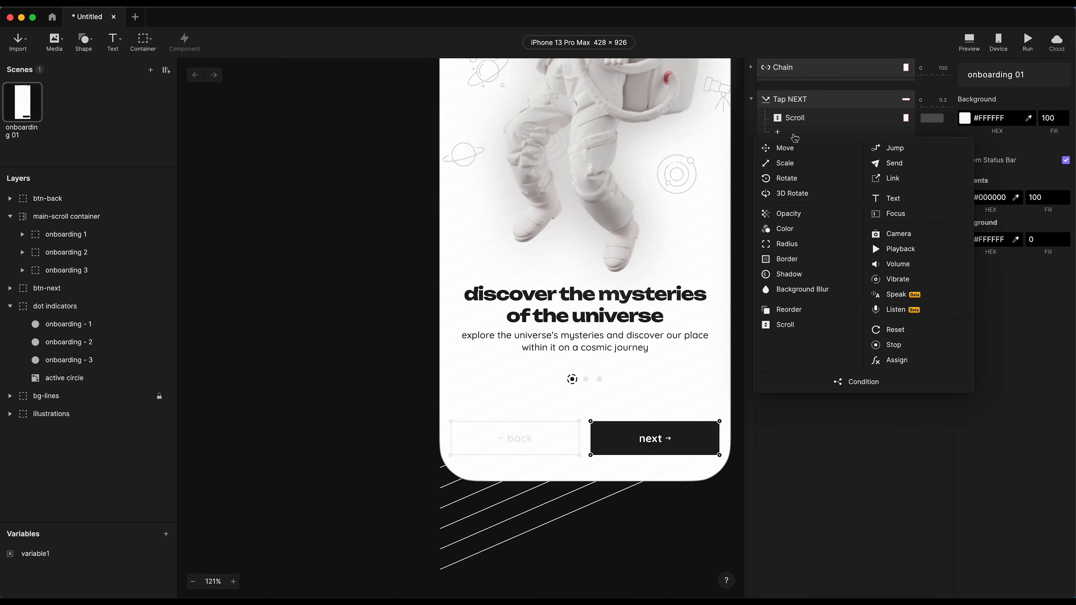
{"action": "left_click", "coordinate": [864, 383]}
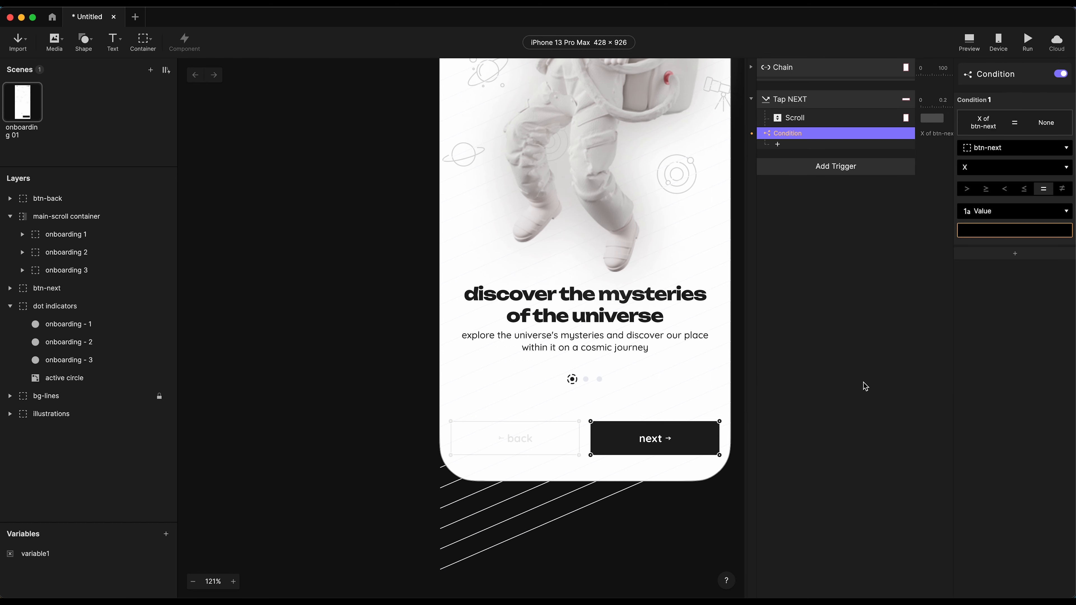
{"action": "left_click", "coordinate": [1013, 153]}
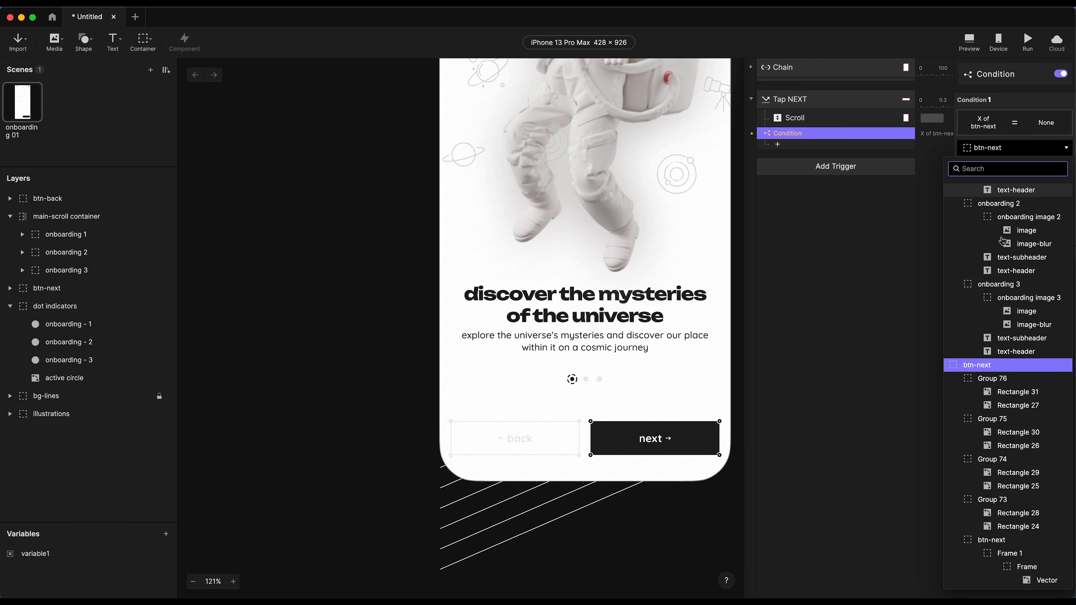
{"action": "scroll", "coordinate": [1011, 245], "scroll_direction": "up", "scroll_amount": 5}
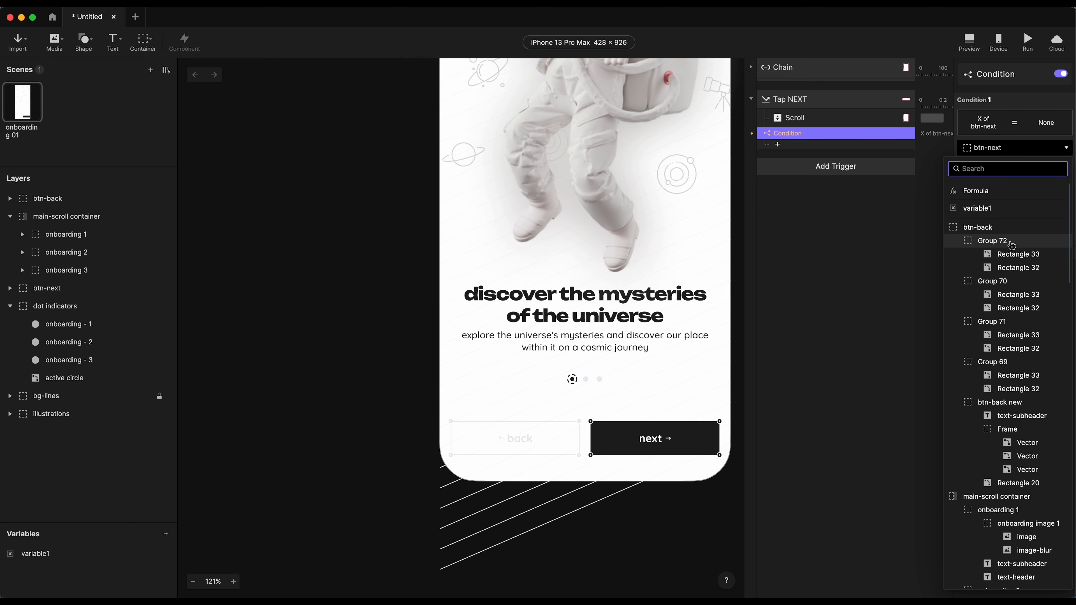
{"action": "left_click", "coordinate": [996, 496]}
{"action": "left_click", "coordinate": [979, 166]}
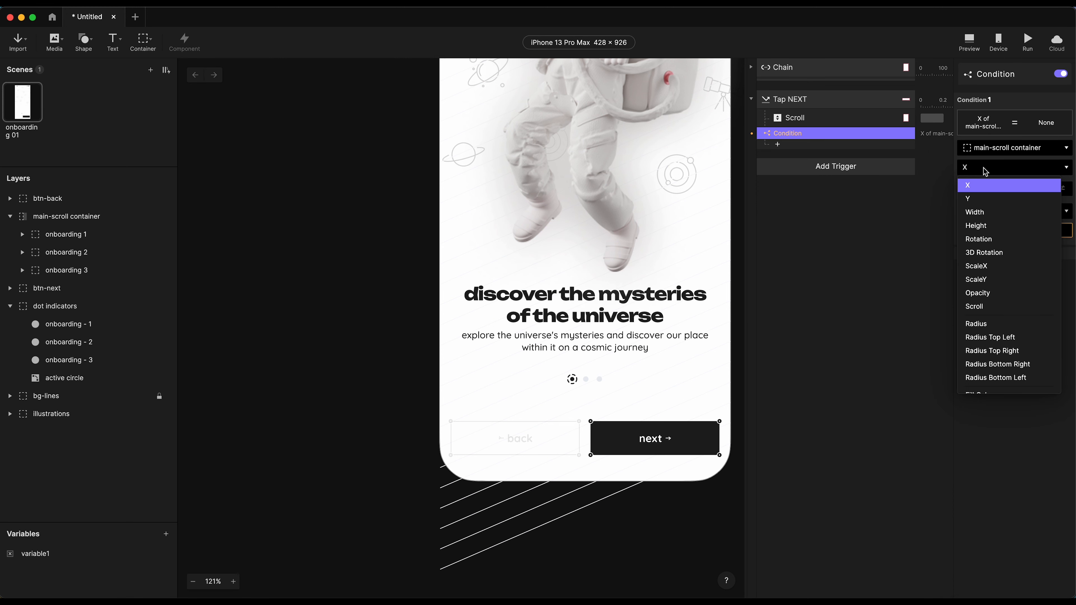
{"action": "left_click", "coordinate": [1000, 308]}
{"action": "left_click", "coordinate": [973, 232]}
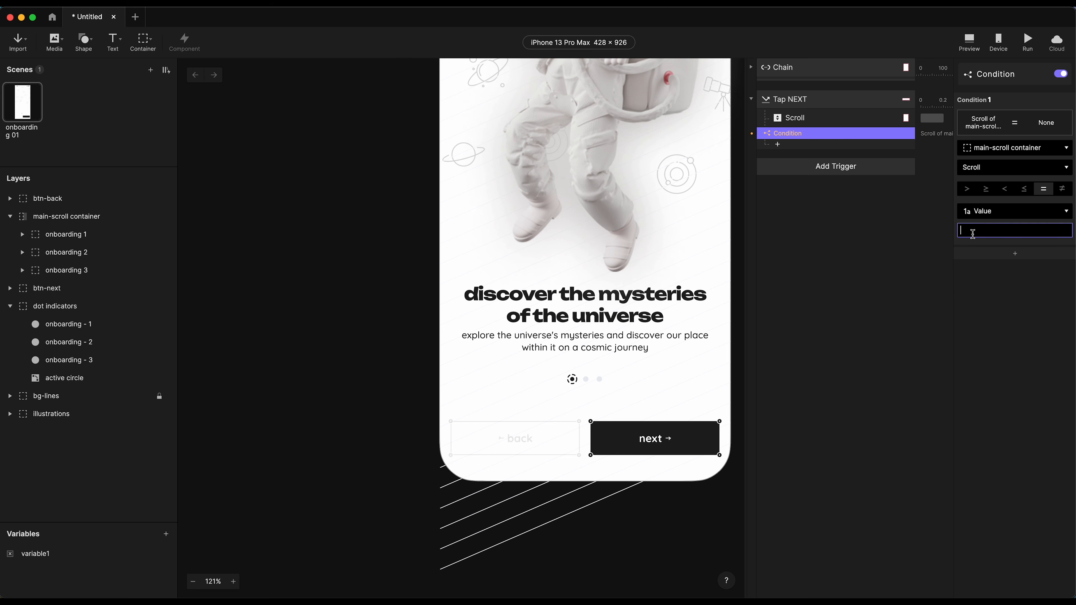
{"action": "type", "text": "0"}
{"action": "key", "text": "Return"}
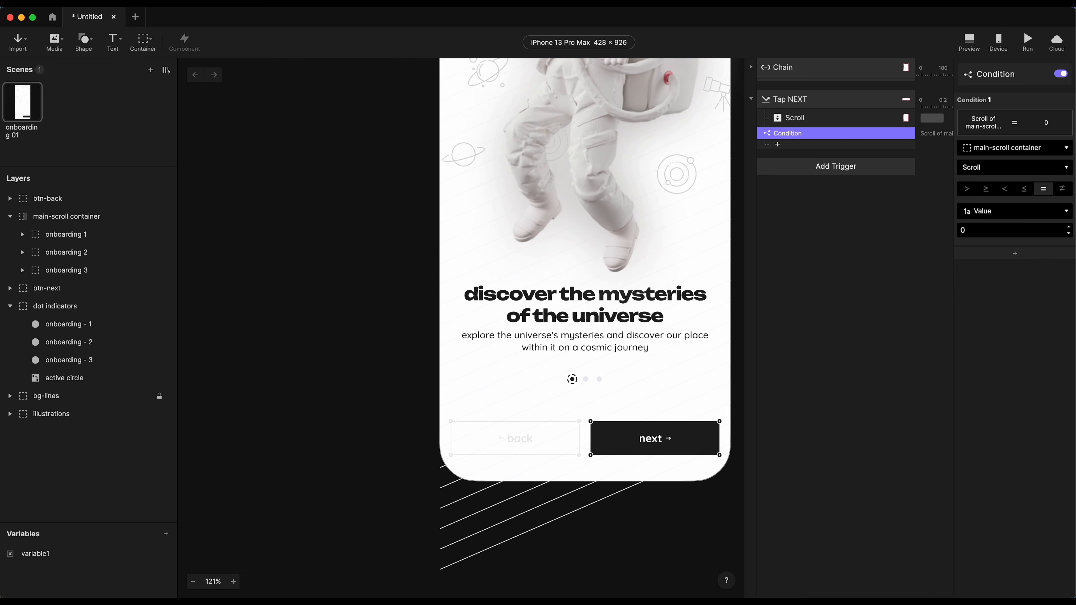
Step: Move the Scroll response underneath the Condition in the Tap NEXT trigger and preview the prototype
{"action": "left_click", "coordinate": [826, 120]}
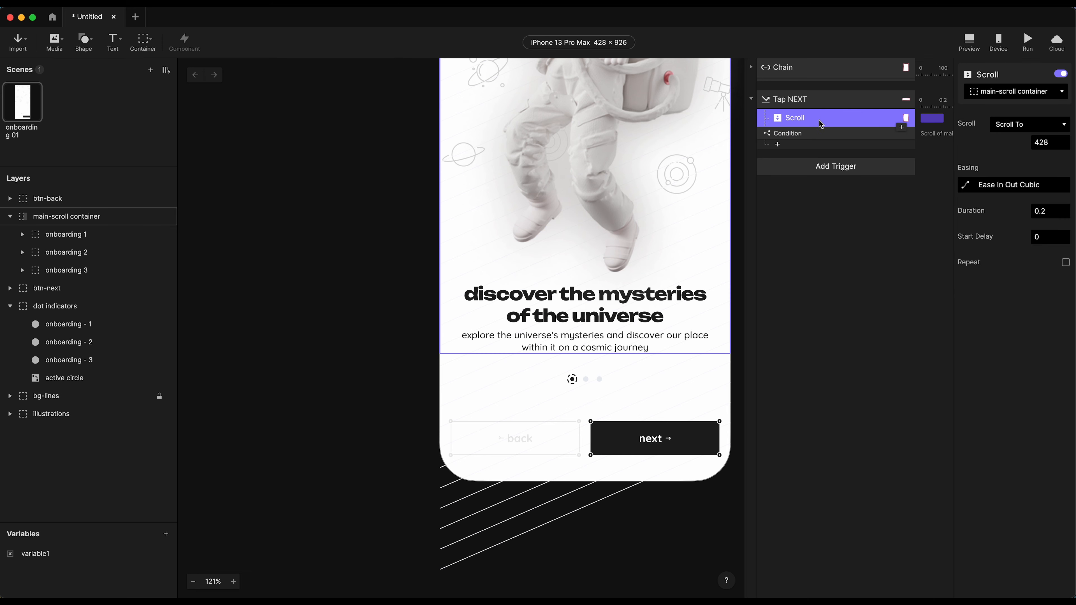
{"action": "left_click_drag", "start_coordinate": [818, 120], "coordinate": [818, 141]}
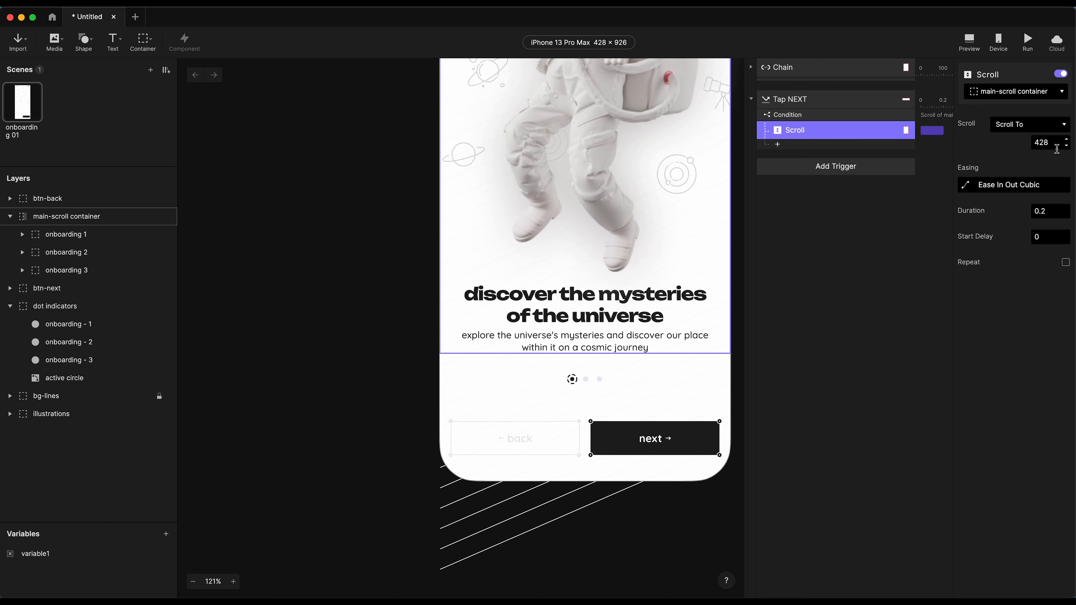
{"action": "left_click", "coordinate": [1028, 42]}
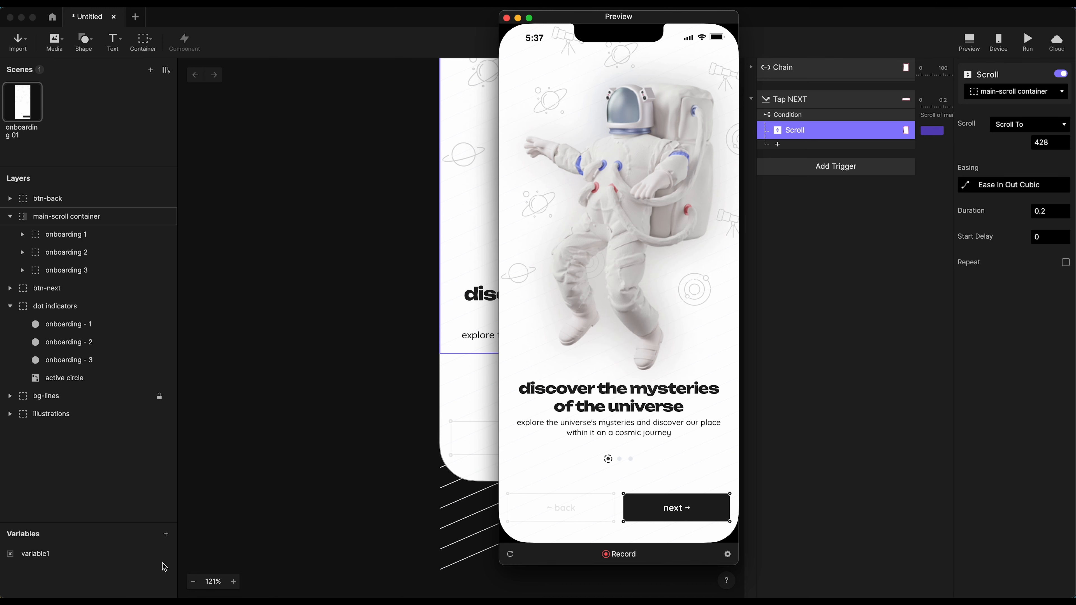
Step: Show variable1 as an on-screen debug read-out, preview the prototype and test the next button on the first onboarding page
{"action": "left_click", "coordinate": [113, 567]}
{"action": "left_click", "coordinate": [166, 559]}
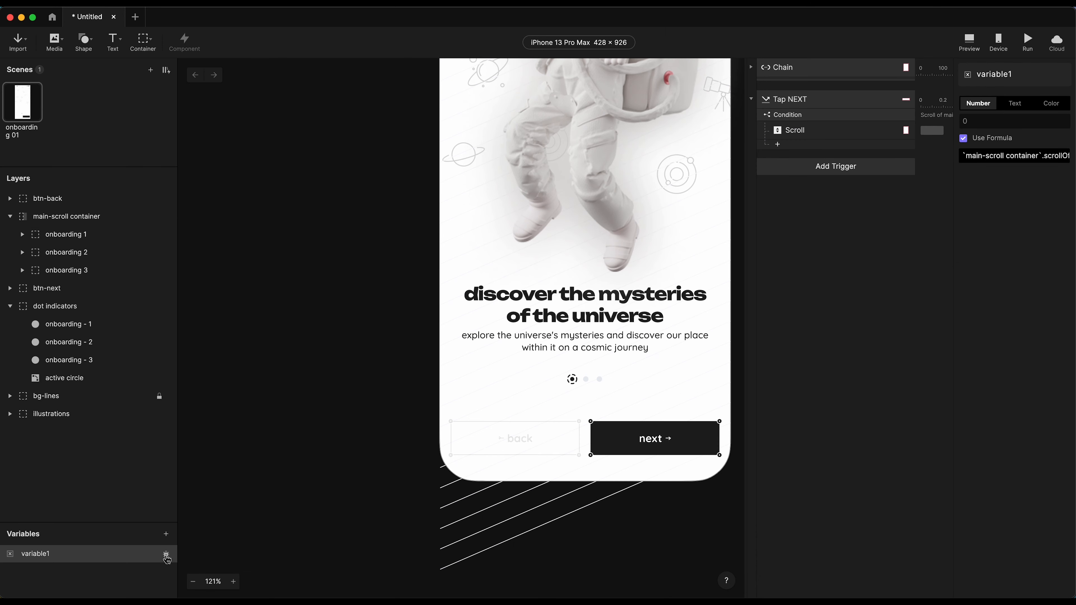
{"action": "scroll", "coordinate": [576, 353], "scroll_direction": "up", "scroll_amount": 4}
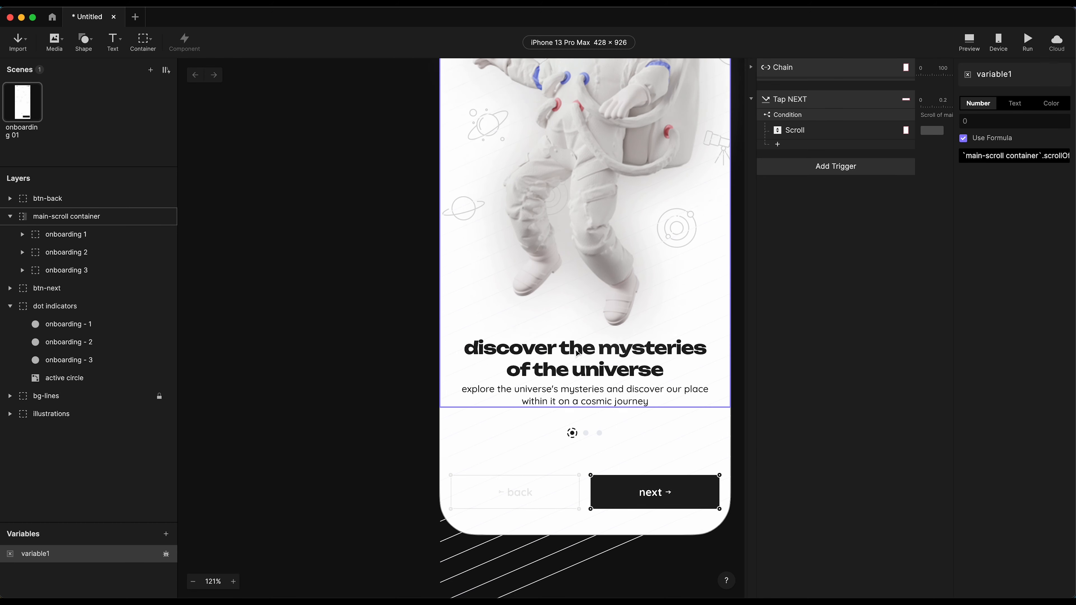
{"action": "scroll", "coordinate": [576, 352], "scroll_direction": "up", "scroll_amount": 3}
{"action": "left_click", "coordinate": [1028, 39]}
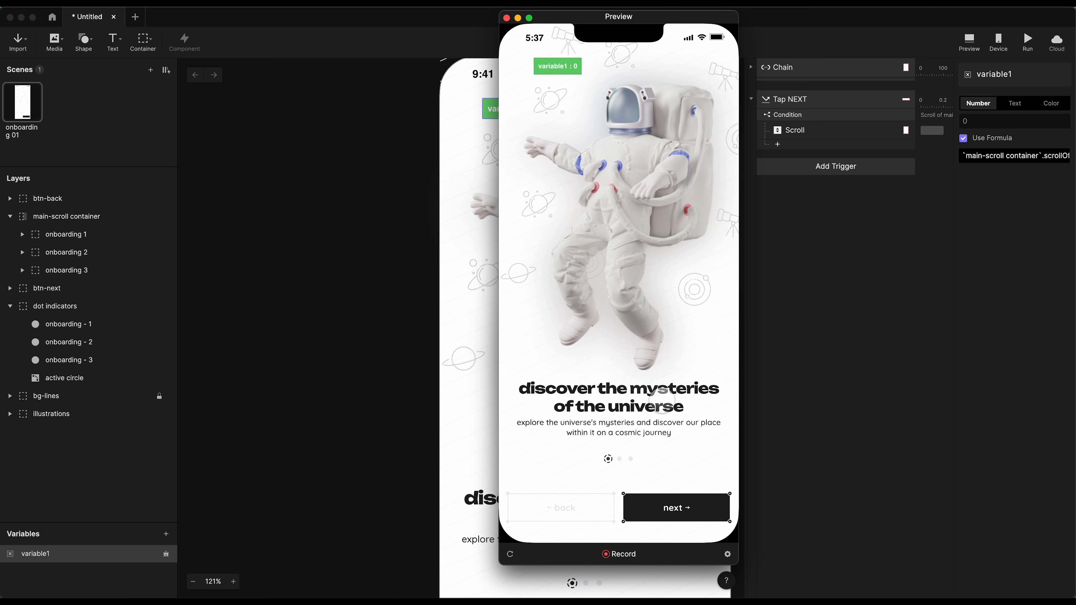
{"action": "left_click", "coordinate": [675, 507]}
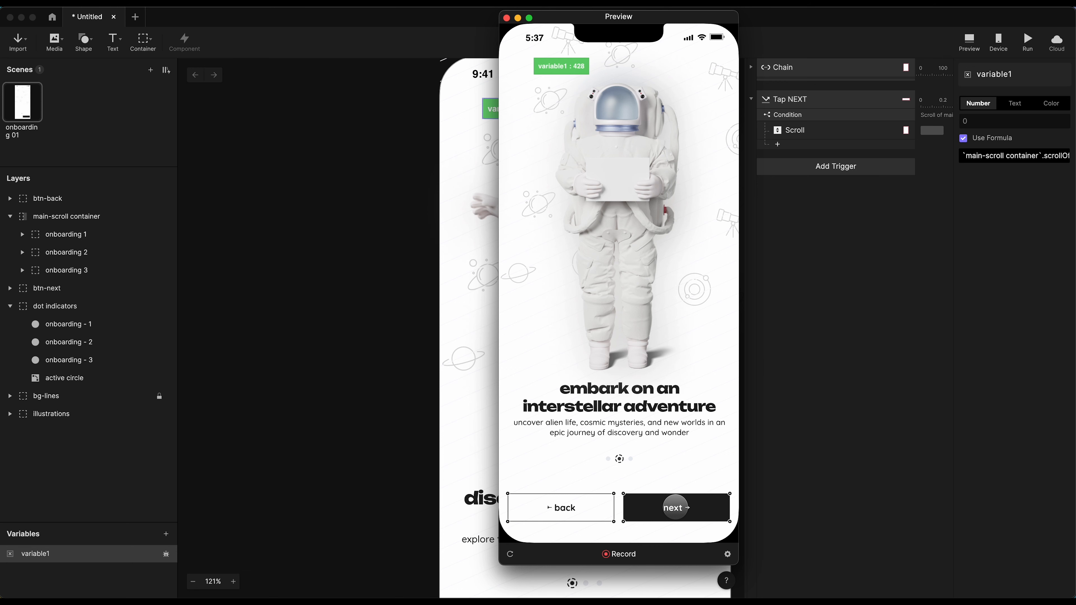
Step: Duplicate the Tap NEXT Condition with its Scroll response and set the copy's comparison value to 428
{"action": "left_click", "coordinate": [810, 121]}
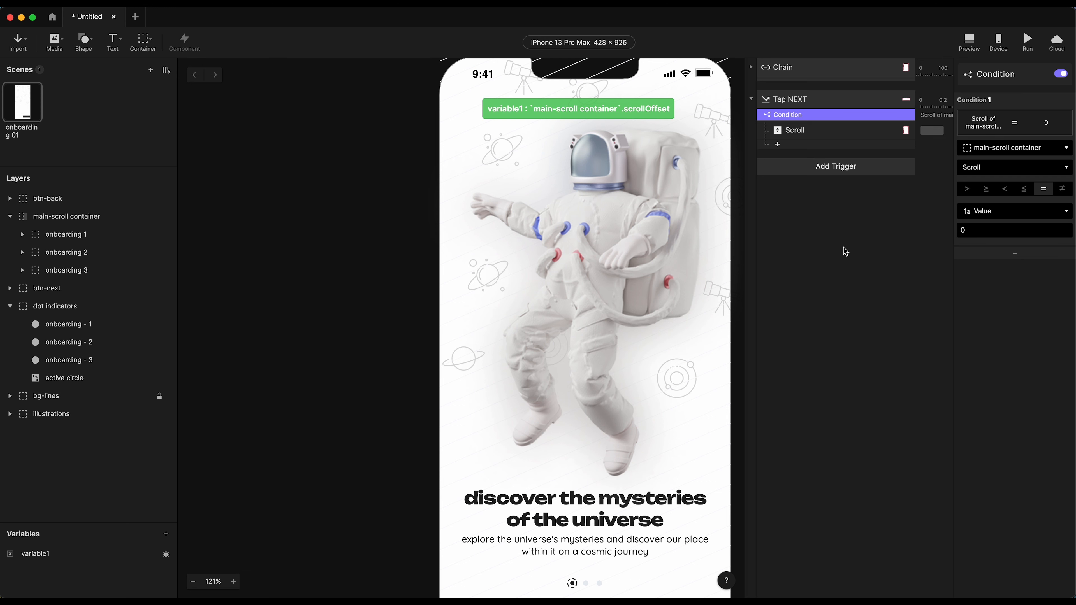
{"action": "key", "text": "super+d"}
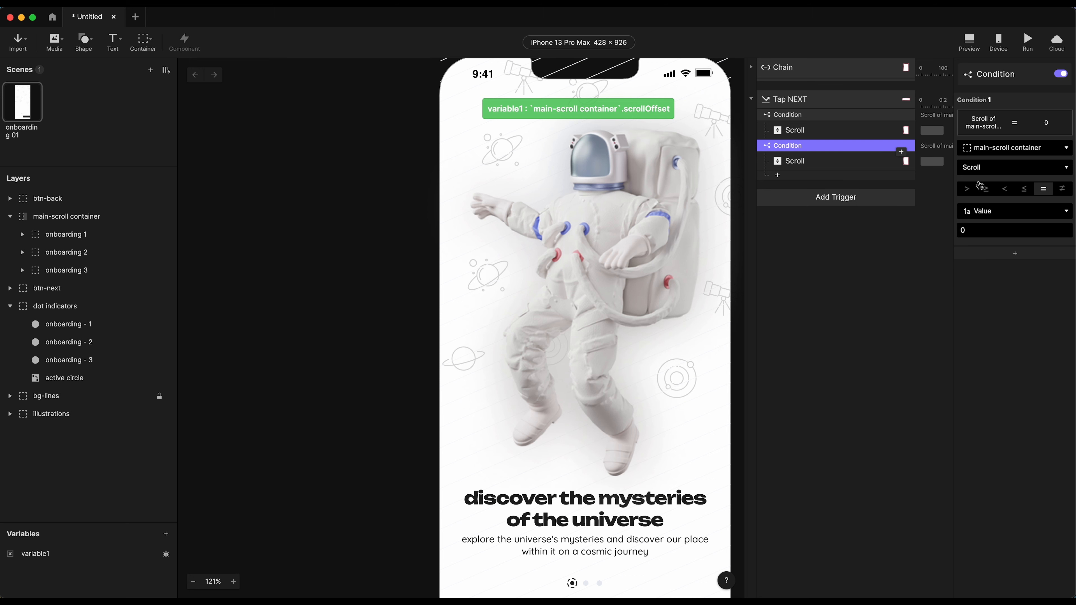
{"action": "left_click", "coordinate": [975, 227]}
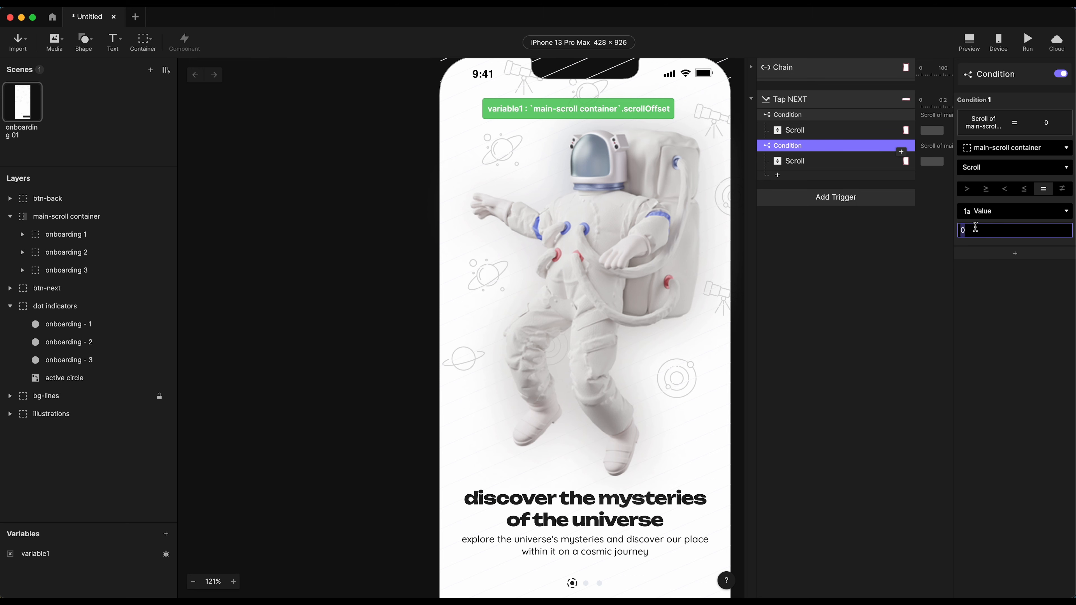
{"action": "type", "text": "428"}
{"action": "key", "text": "Return"}
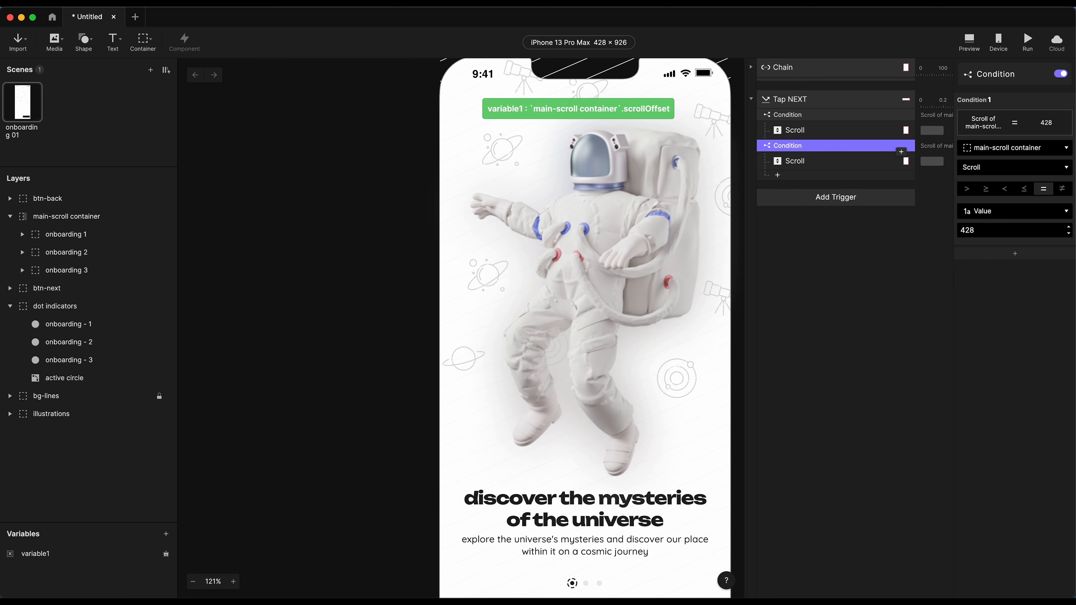
Step: Set the duplicated Scroll response's Scroll To value to 856
{"action": "left_click", "coordinate": [825, 166]}
{"action": "left_click", "coordinate": [1046, 144]}
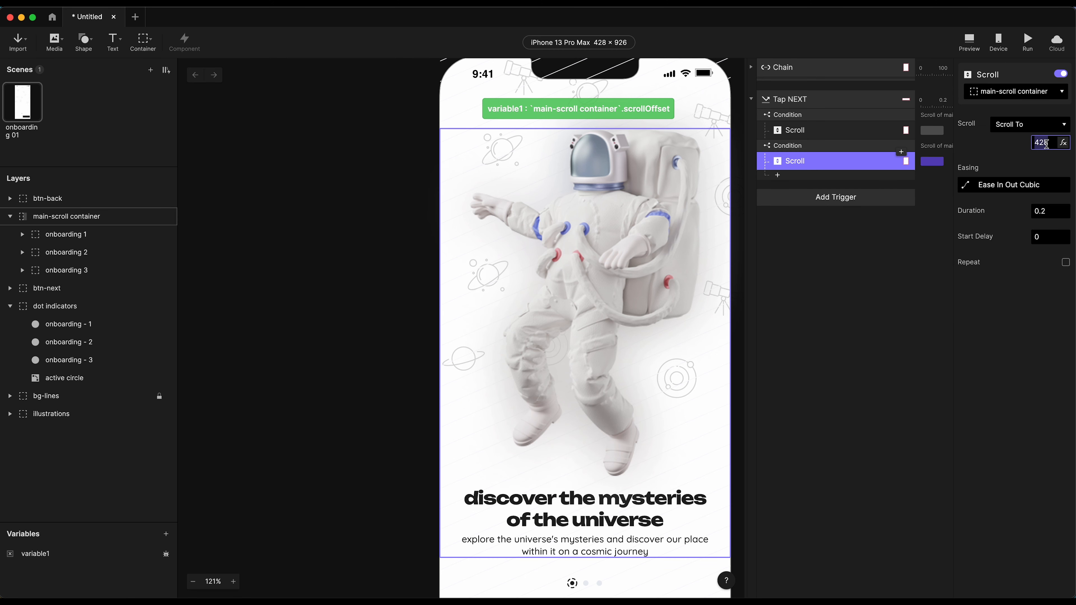
{"action": "type", "text": "856"}
{"action": "key", "text": "Return"}
Step: Preview the prototype, advance to the third onboarding page with the next button and swipe back to the first page
{"action": "left_click", "coordinate": [1028, 41]}
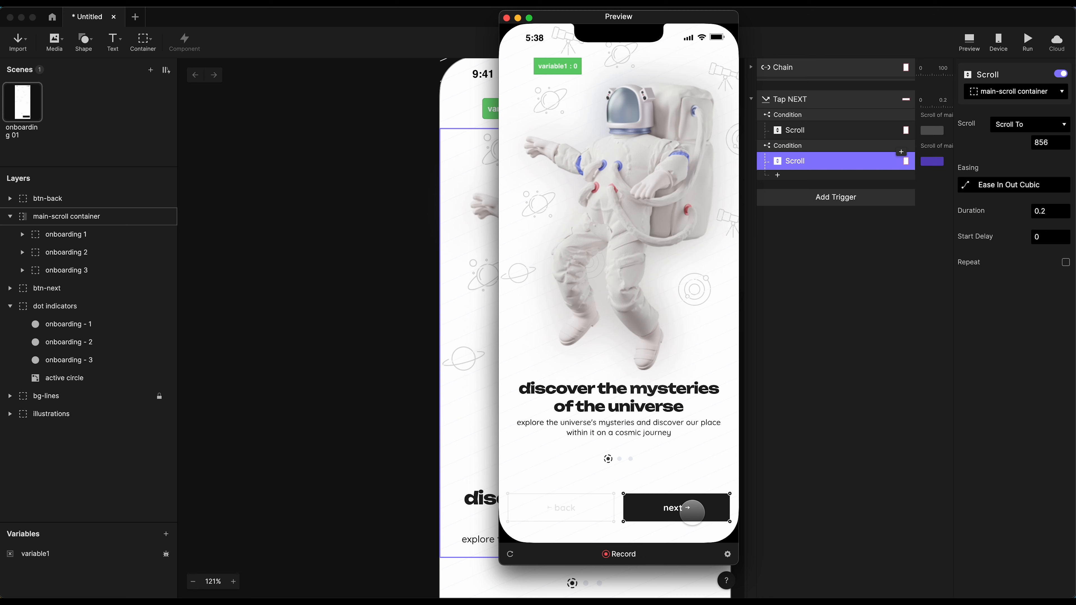
{"action": "left_click", "coordinate": [691, 511]}
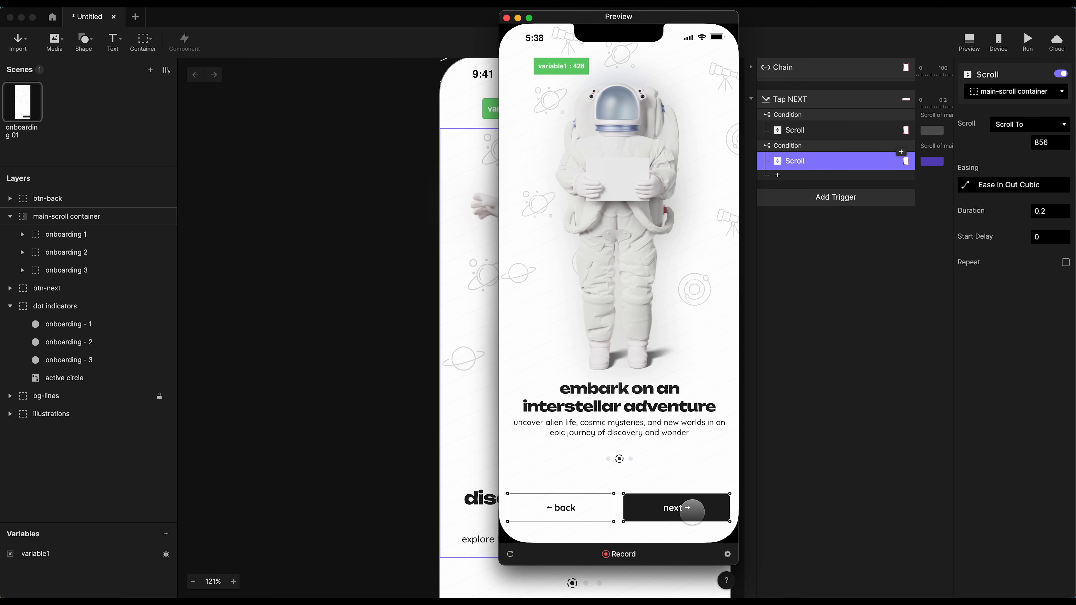
{"action": "left_click", "coordinate": [691, 512]}
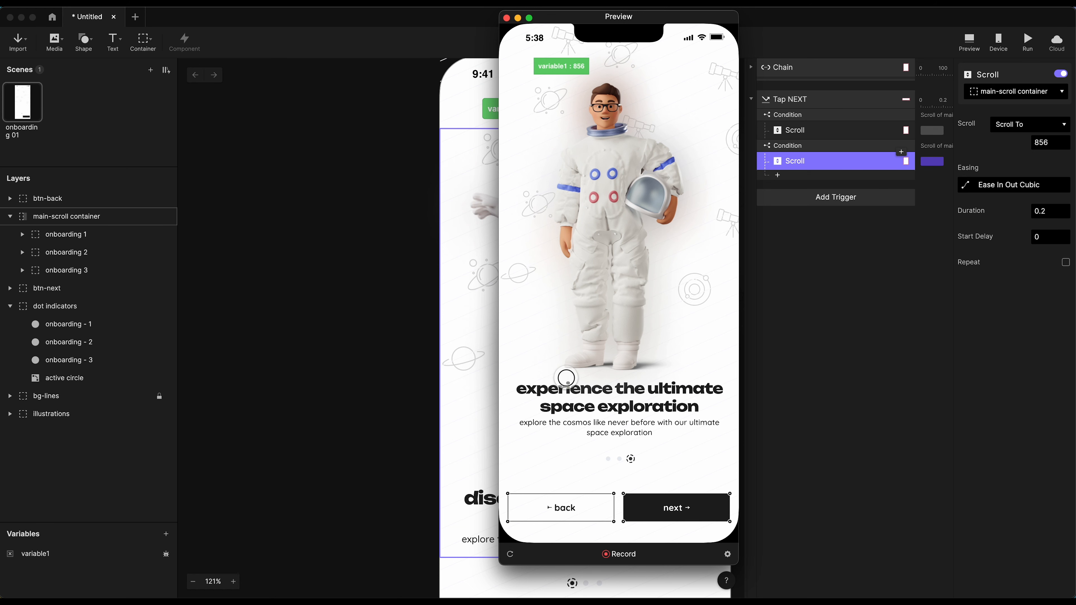
{"action": "left_click_drag", "start_coordinate": [567, 377], "coordinate": [673, 384]}
{"action": "left_click_drag", "start_coordinate": [559, 399], "coordinate": [584, 396]}
{"action": "mouse_move", "coordinate": [665, 396]}
{"action": "left_mouse_down"}
{"action": "mouse_move", "coordinate": [594, 397]}
{"action": "mouse_move", "coordinate": [655, 398]}
{"action": "left_mouse_up"}
{"action": "left_click_drag", "start_coordinate": [557, 398], "coordinate": [655, 399]}
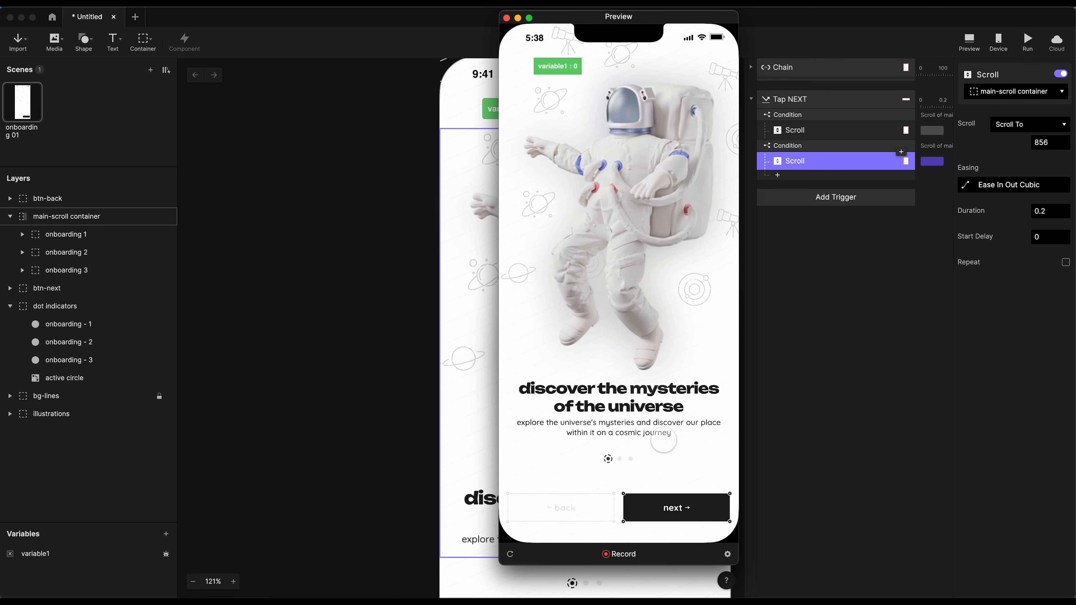
Step: Retest the next button together with swipes between the onboarding pages in the preview and return to the editor
{"action": "left_click", "coordinate": [681, 508]}
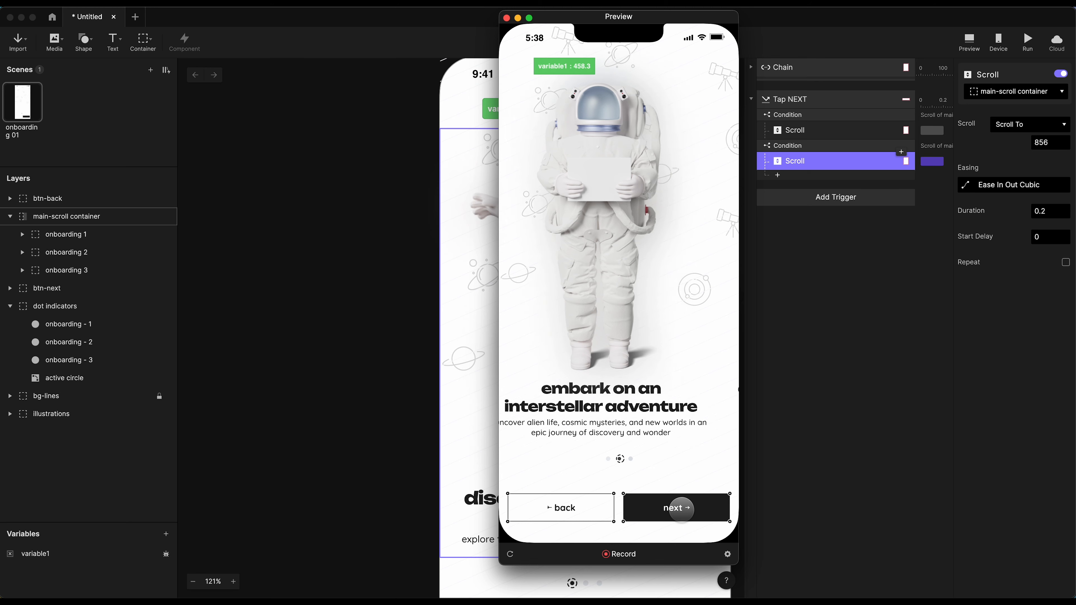
{"action": "left_click", "coordinate": [680, 508]}
{"action": "left_click", "coordinate": [680, 509]}
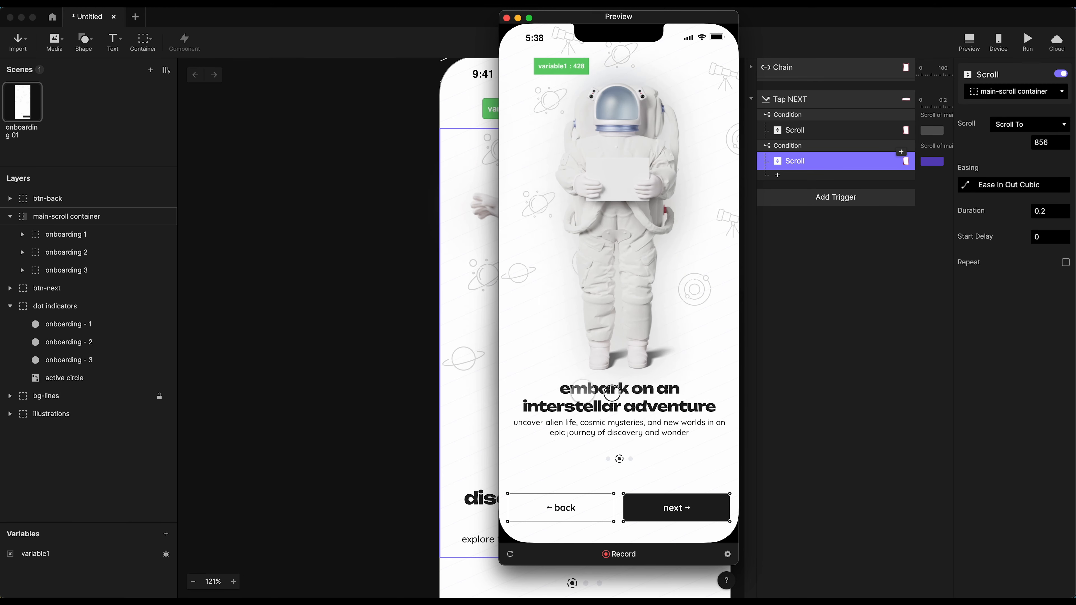
{"action": "left_click", "coordinate": [665, 518]}
{"action": "left_click", "coordinate": [665, 517]}
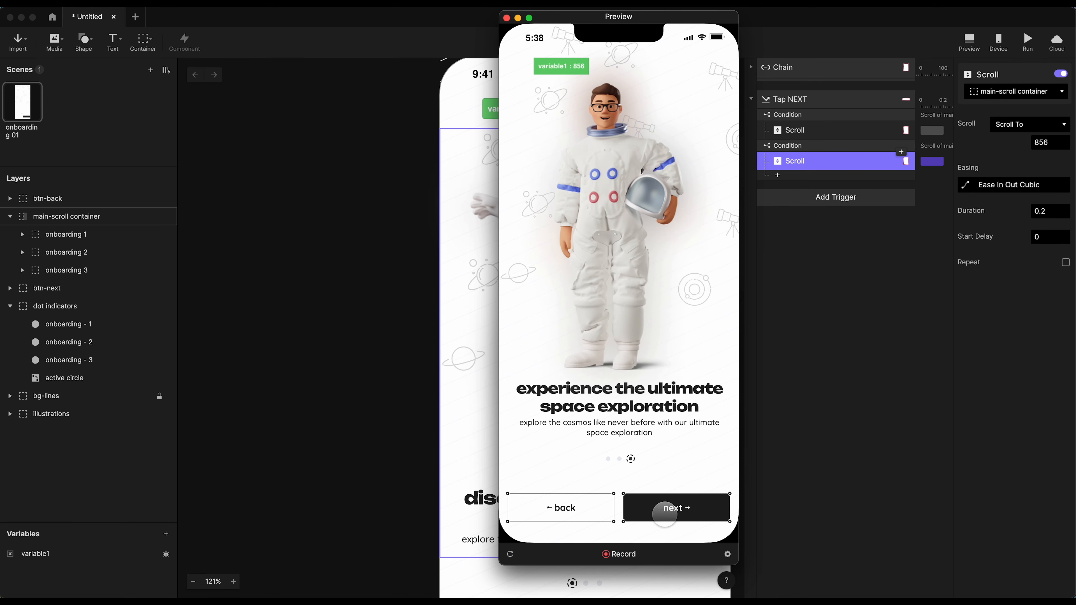
{"action": "left_click_drag", "start_coordinate": [552, 393], "coordinate": [630, 398]}
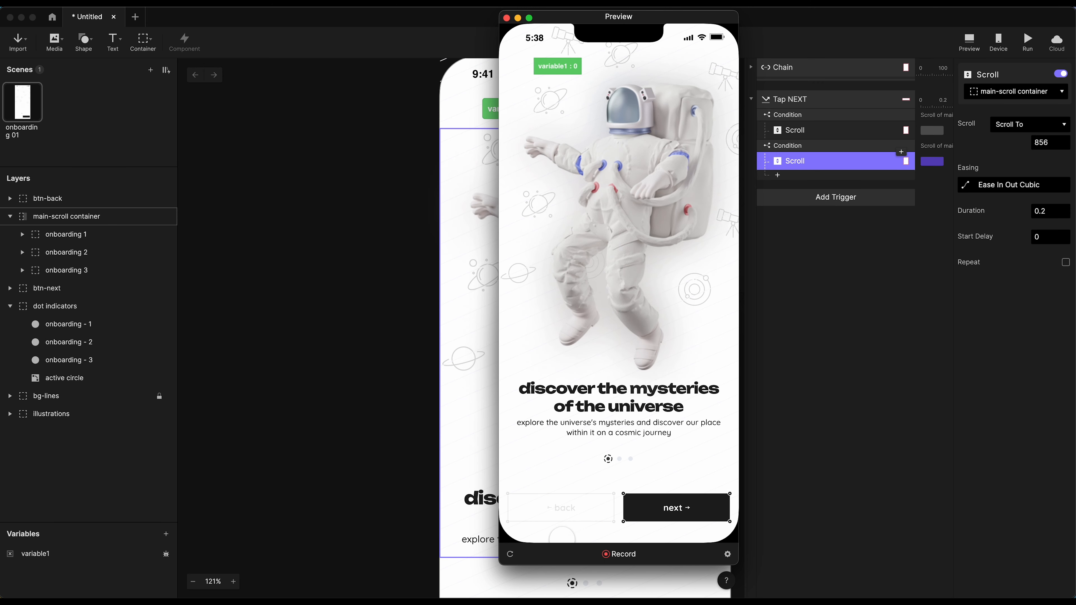
{"action": "left_click_drag", "start_coordinate": [671, 410], "coordinate": [591, 400]}
{"action": "mouse_move", "coordinate": [644, 404]}
{"action": "left_mouse_down"}
{"action": "mouse_move", "coordinate": [583, 400]}
{"action": "mouse_move", "coordinate": [665, 400]}
{"action": "left_mouse_up"}
{"action": "left_click", "coordinate": [831, 260]}
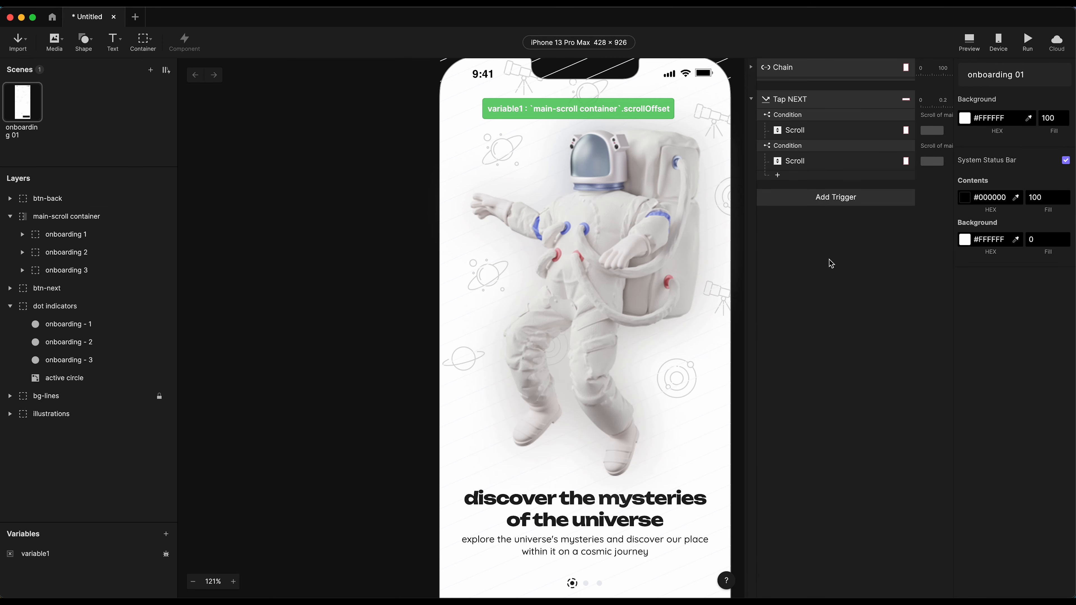
Step: Rename the first condition under Tap NEXT to "Condition SCROLL = 0" and copy the reusable label text
{"action": "left_click", "coordinate": [821, 116]}
{"action": "left_click", "coordinate": [826, 114]}
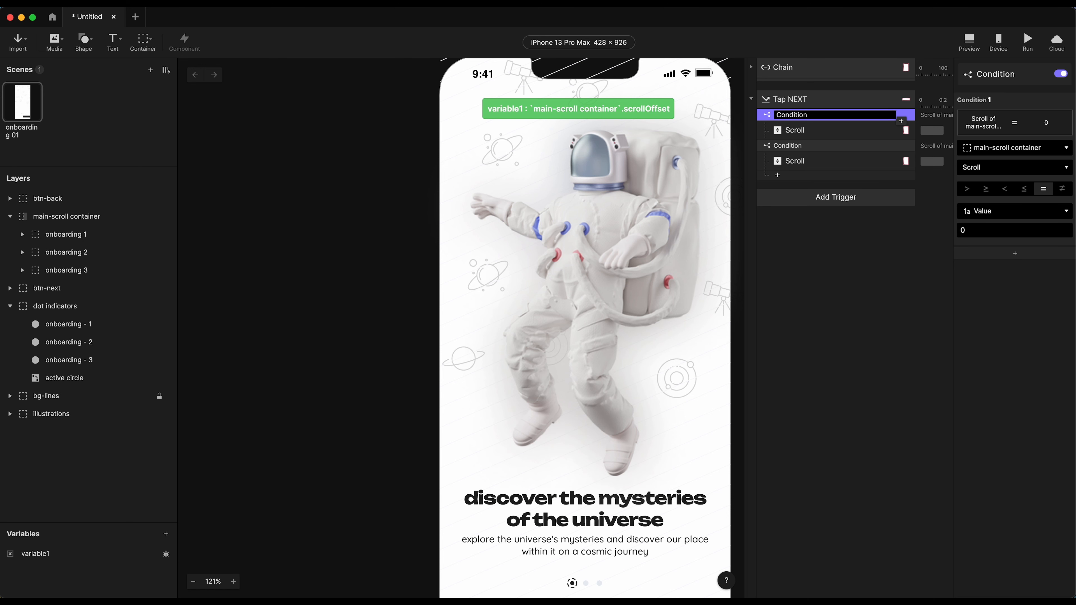
{"action": "type", "text": "scroll"}
{"action": "key", "text": "alt+shift+Left"}
{"action": "type", "text": "SCROLL = 0"}
{"action": "key", "text": "alt+shift+Left"}
{"action": "key", "text": "alt+shift+Left"}
{"action": "key", "text": "alt+shift+Left"}
{"action": "key", "text": "ctrl+c"}
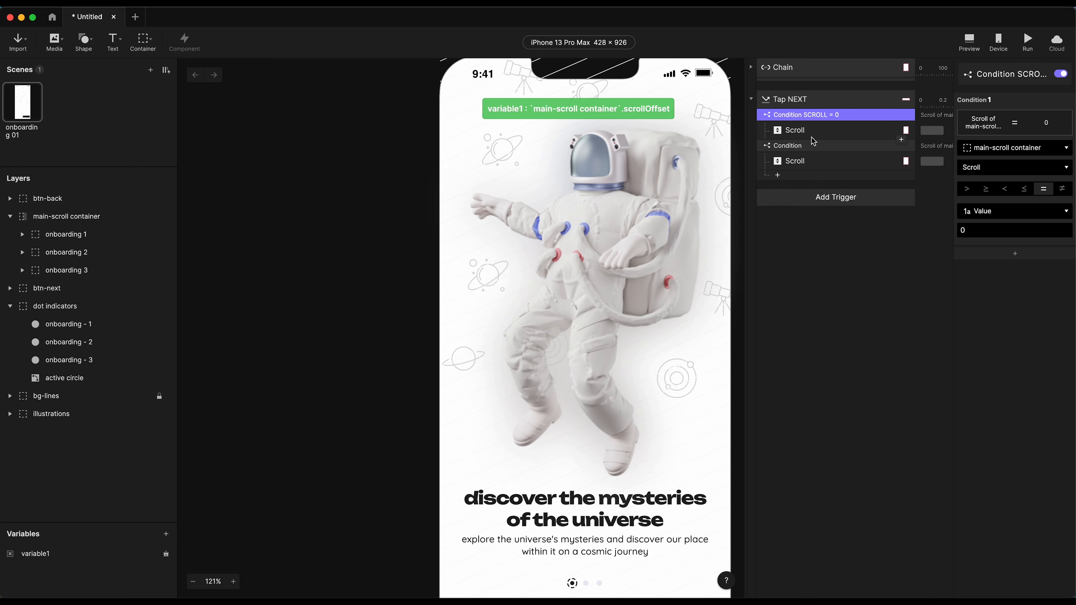
Step: Rename the second condition under Tap NEXT to "Condition SCROLL = 428" and collapse the Tap NEXT trigger
{"action": "double_click", "coordinate": [830, 146]}
{"action": "left_click", "coordinate": [839, 145]}
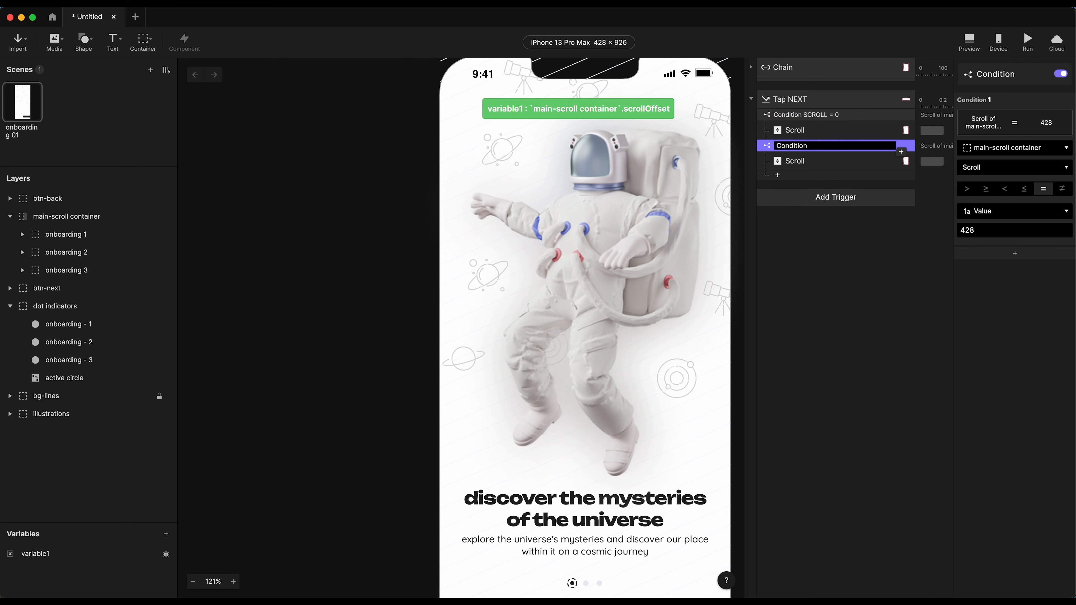
{"action": "key", "text": "ctrl+v"}
{"action": "type", "text": "428"}
{"action": "key", "text": "Return"}
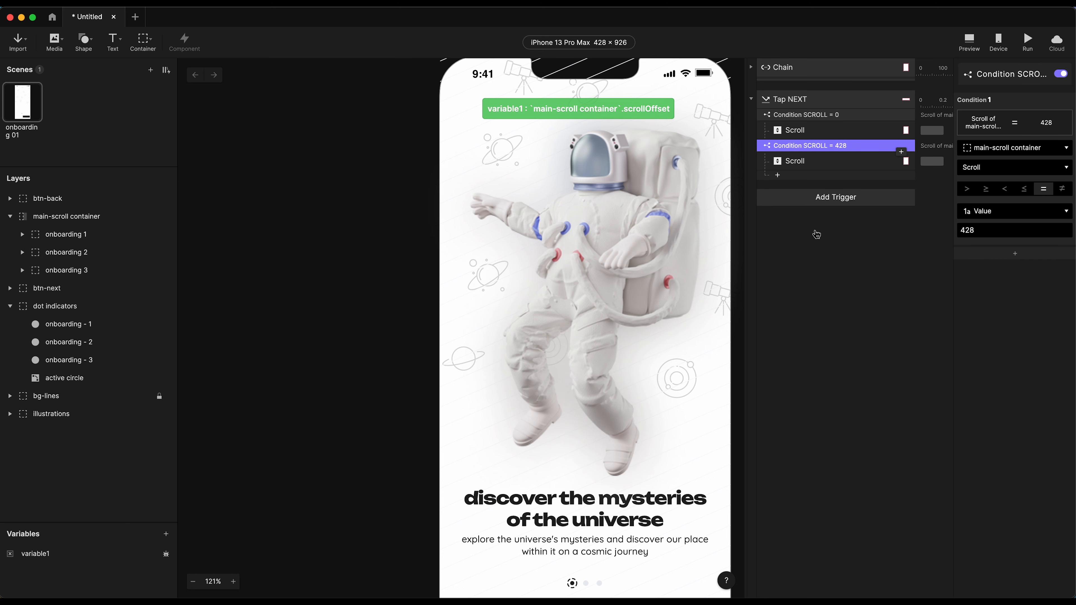
{"action": "left_click", "coordinate": [791, 254]}
{"action": "left_click", "coordinate": [751, 98]}
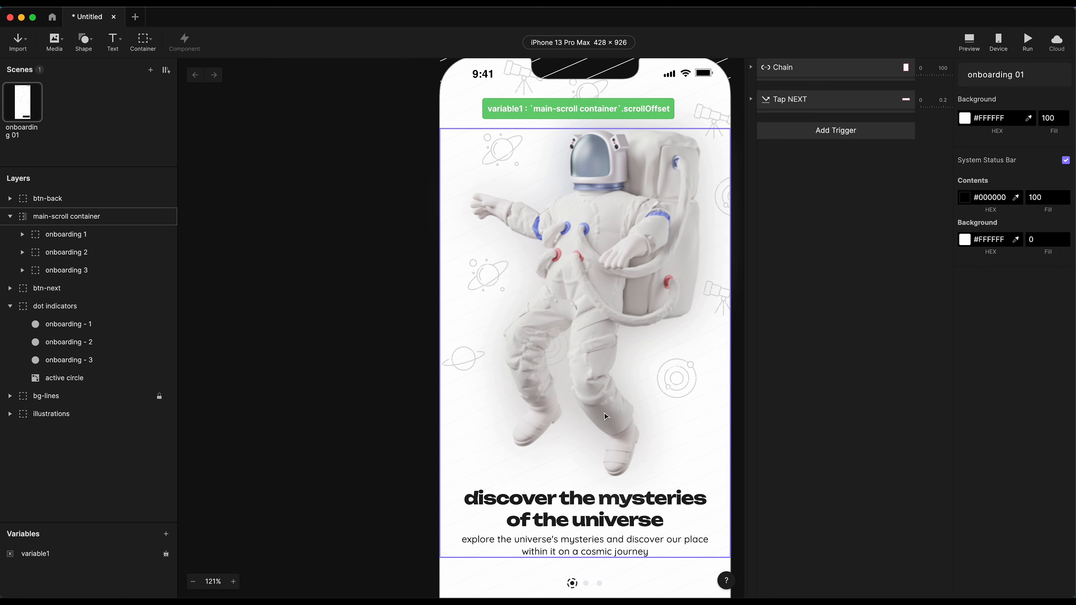
Step: Add a Tap trigger to the btn-back layer and rename it "Tap BACK"
{"action": "scroll", "coordinate": [606, 416], "scroll_direction": "down", "scroll_amount": 5}
{"action": "left_click", "coordinate": [525, 405]}
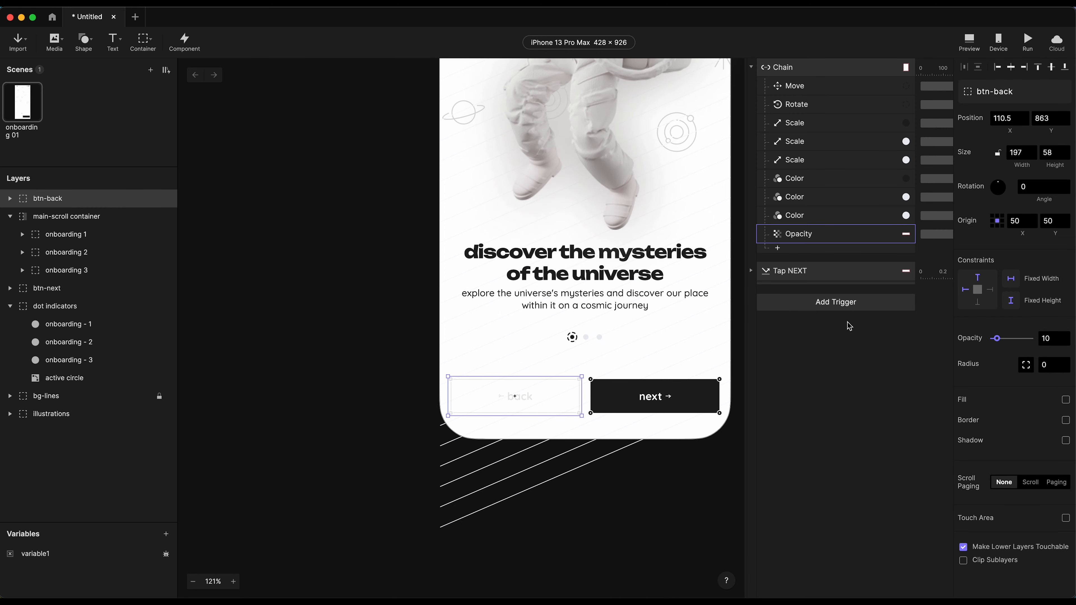
{"action": "left_click", "coordinate": [844, 306]}
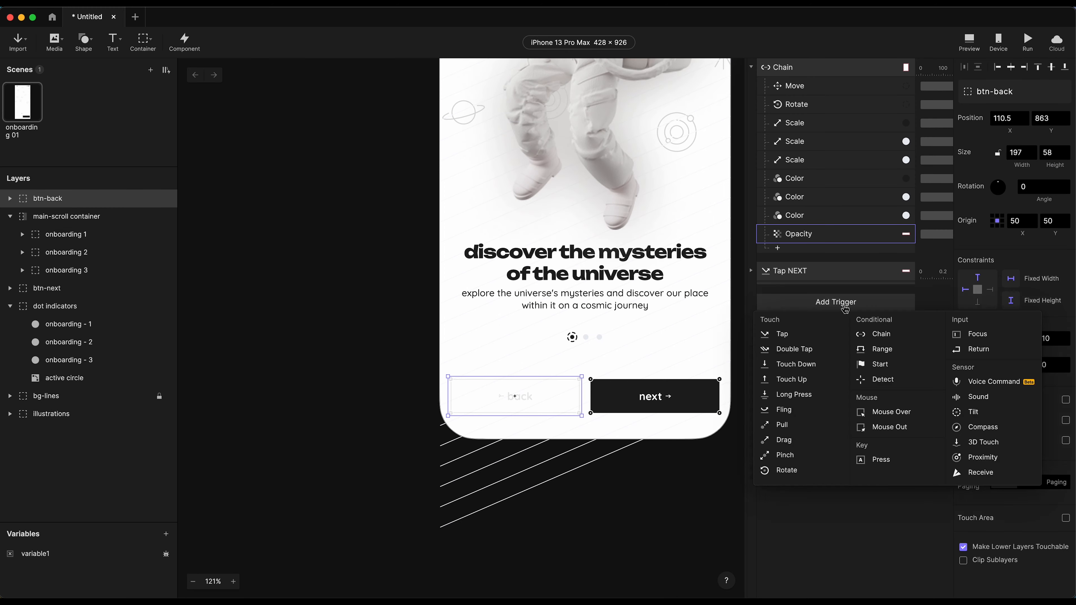
{"action": "left_click", "coordinate": [814, 337]}
{"action": "double_click", "coordinate": [806, 131]}
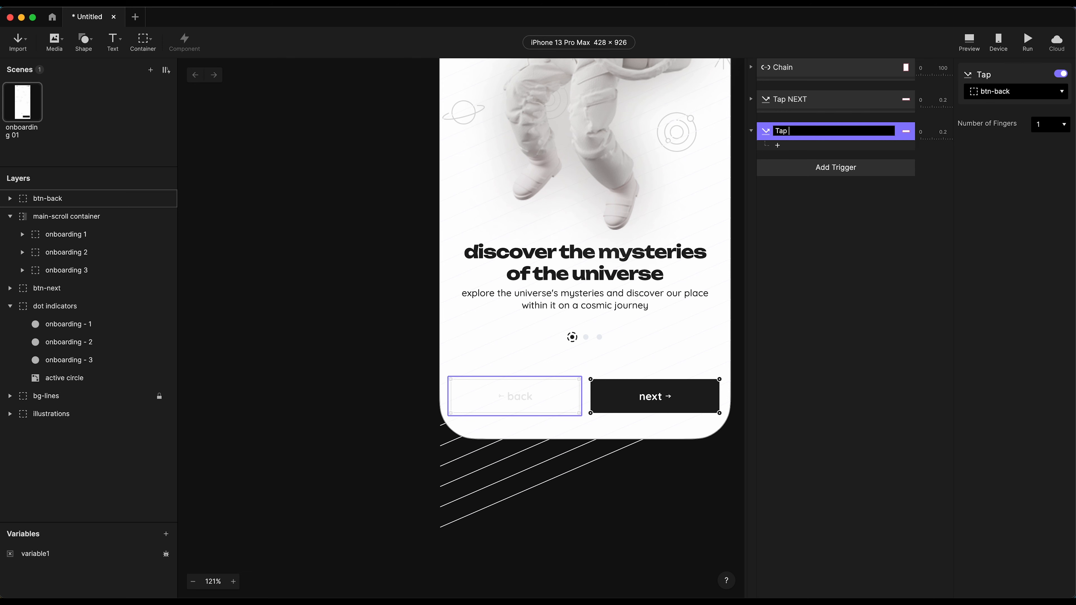
{"action": "type", "text": "BACK"}
{"action": "key", "text": "Return"}
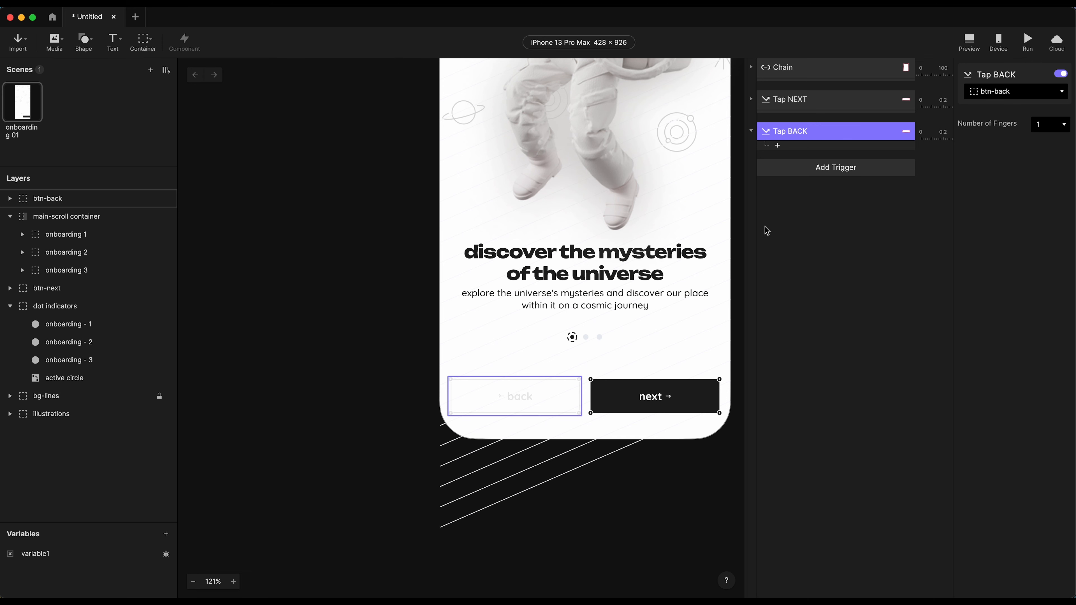
Step: Add a Condition to the Tap BACK trigger requiring the Scroll of main-scroll container to equal the value 856
{"action": "left_click", "coordinate": [767, 230]}
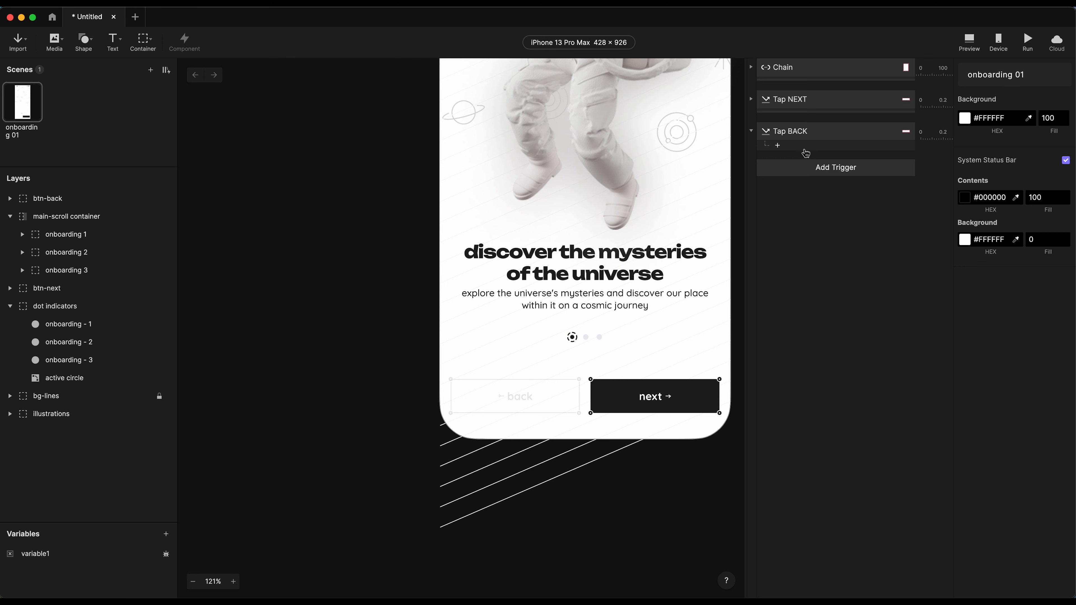
{"action": "left_click", "coordinate": [803, 148]}
{"action": "left_click", "coordinate": [884, 395]}
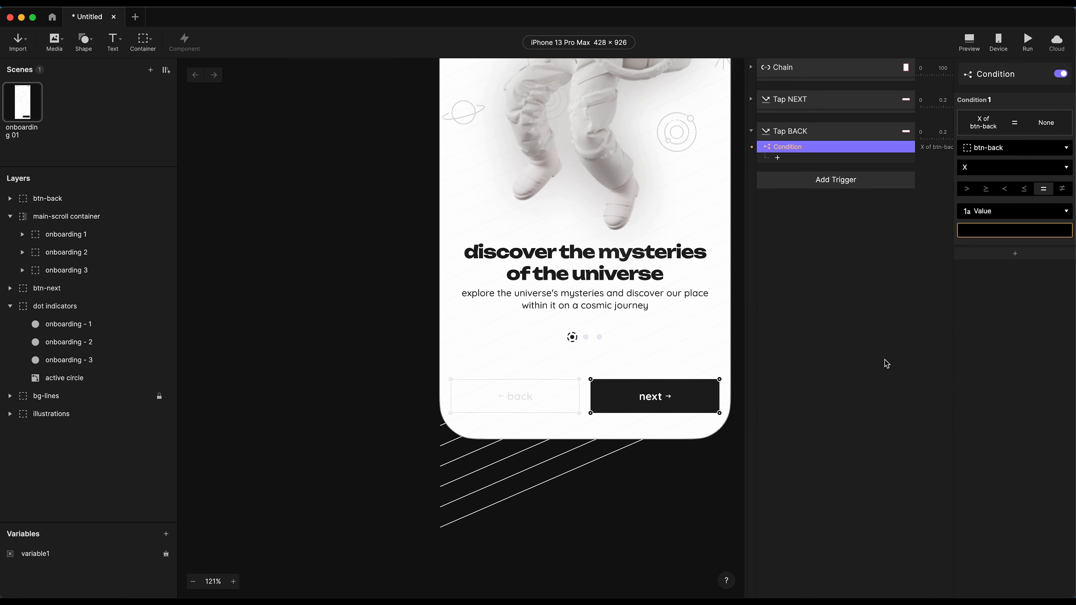
{"action": "left_click", "coordinate": [1001, 147]}
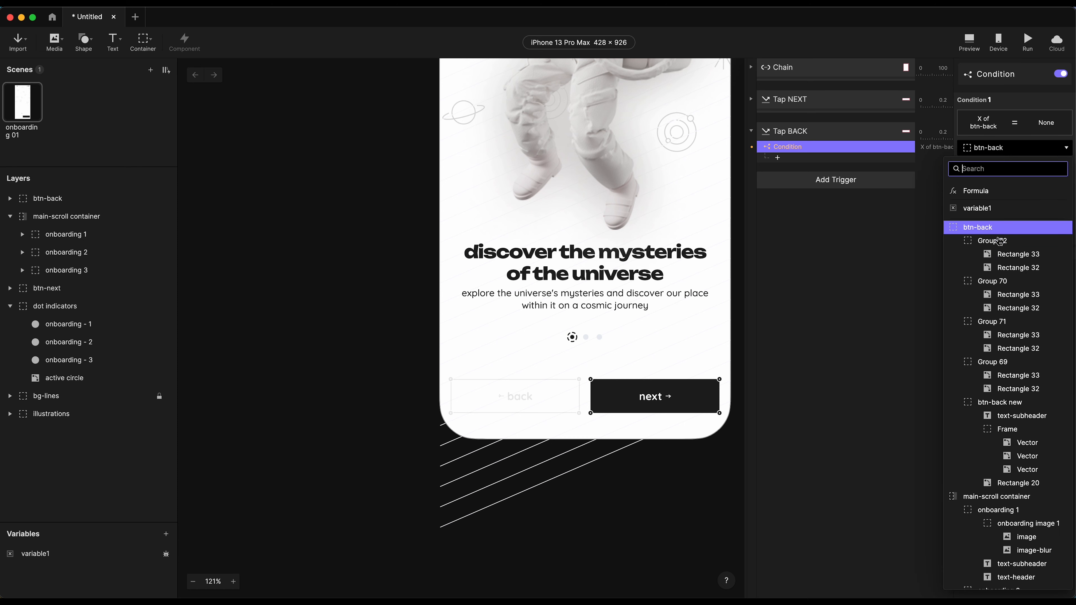
{"action": "left_click", "coordinate": [996, 496]}
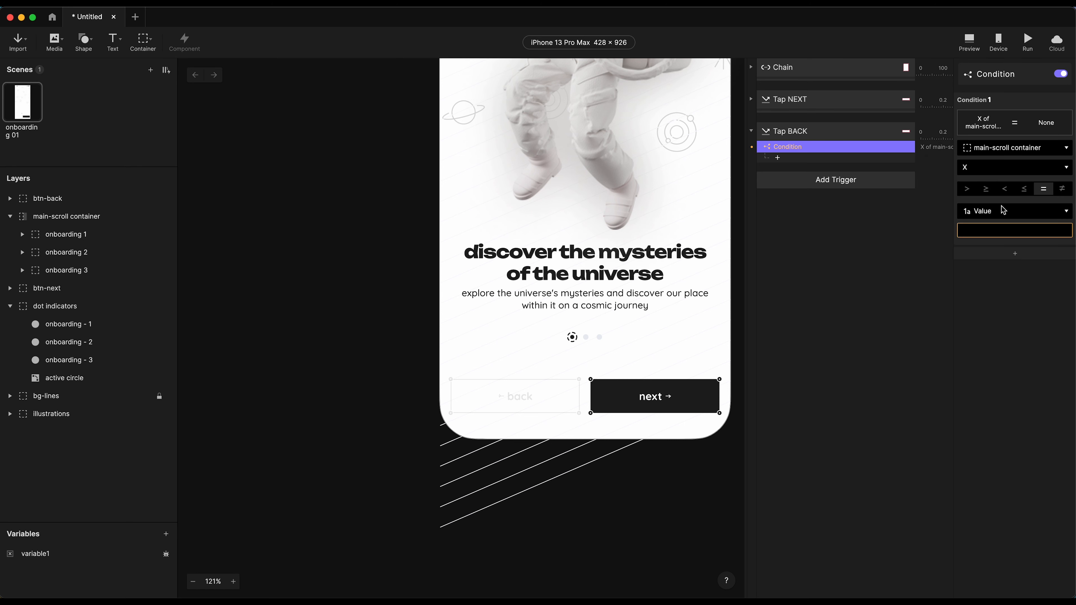
{"action": "left_click", "coordinate": [987, 173]}
{"action": "left_click", "coordinate": [990, 308]}
{"action": "left_click", "coordinate": [987, 232]}
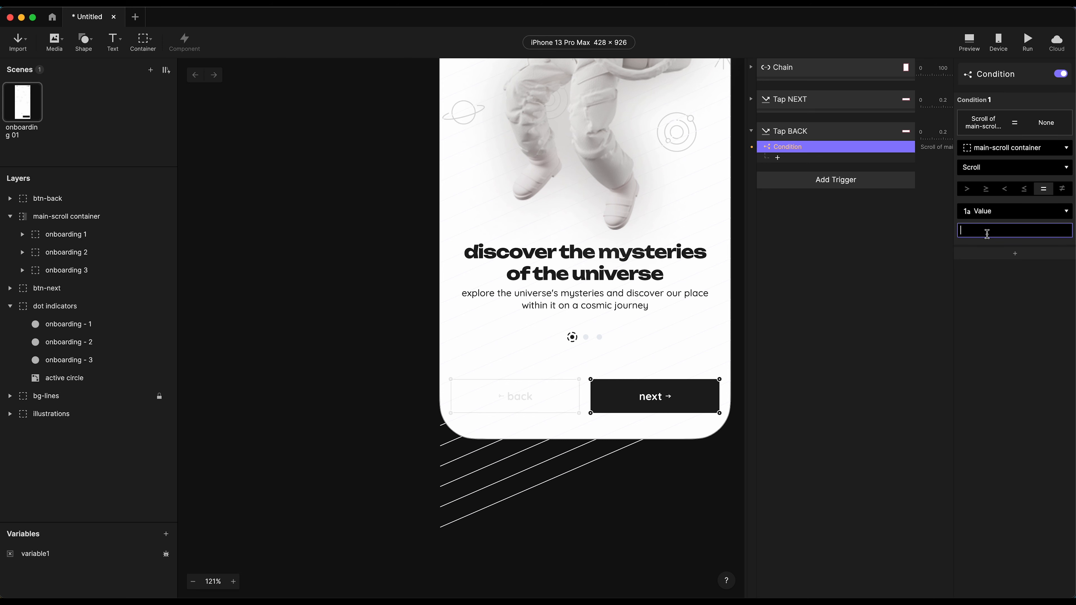
{"action": "type", "text": "856"}
{"action": "key", "text": "Return"}
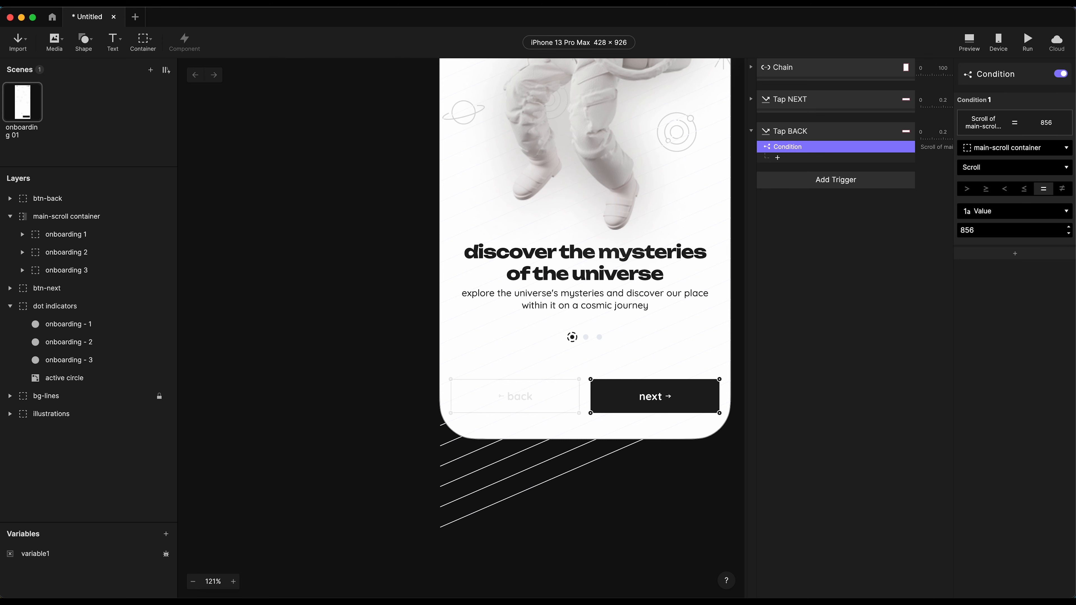
Step: Add a Scroll response under the Tap BACK condition, using Scroll To with the value 428
{"action": "left_click", "coordinate": [813, 157]}
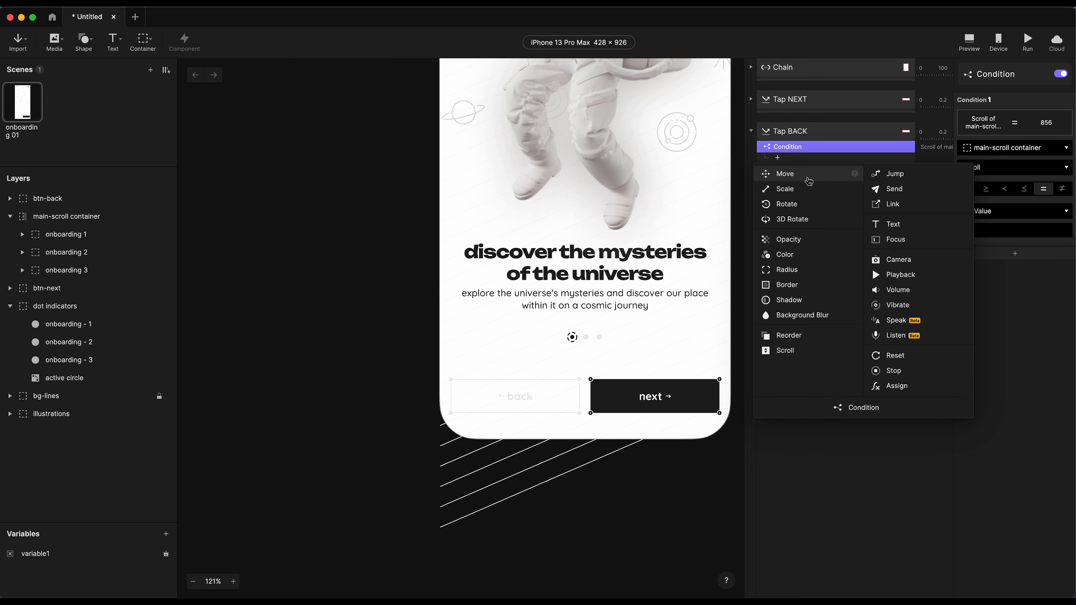
{"action": "left_click", "coordinate": [788, 351]}
{"action": "left_click", "coordinate": [1024, 127]}
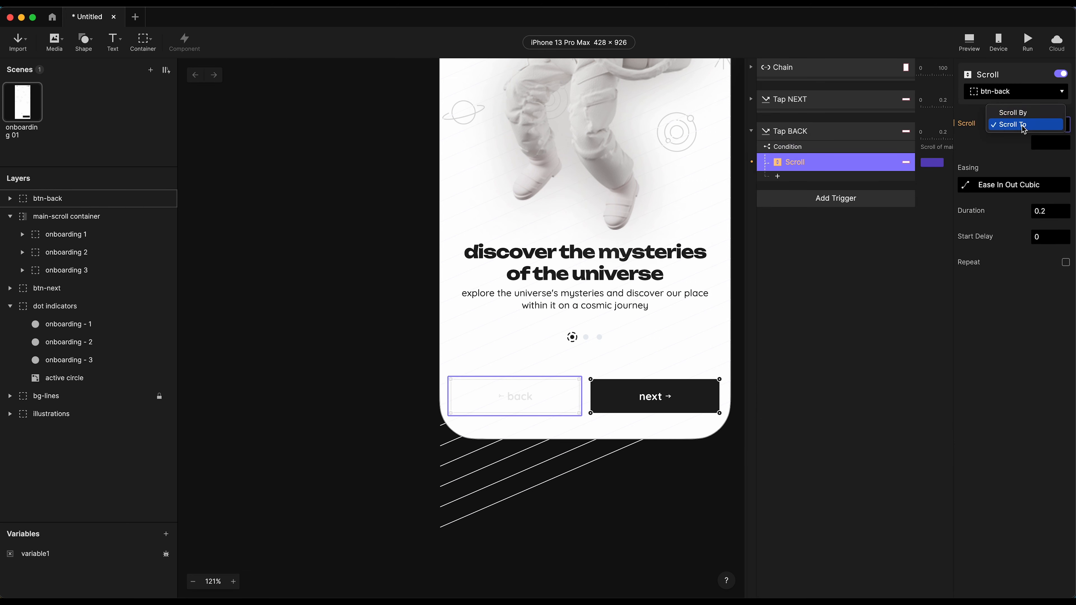
{"action": "left_click", "coordinate": [1023, 125]}
{"action": "left_click", "coordinate": [1045, 144]}
{"action": "type", "text": "4"}
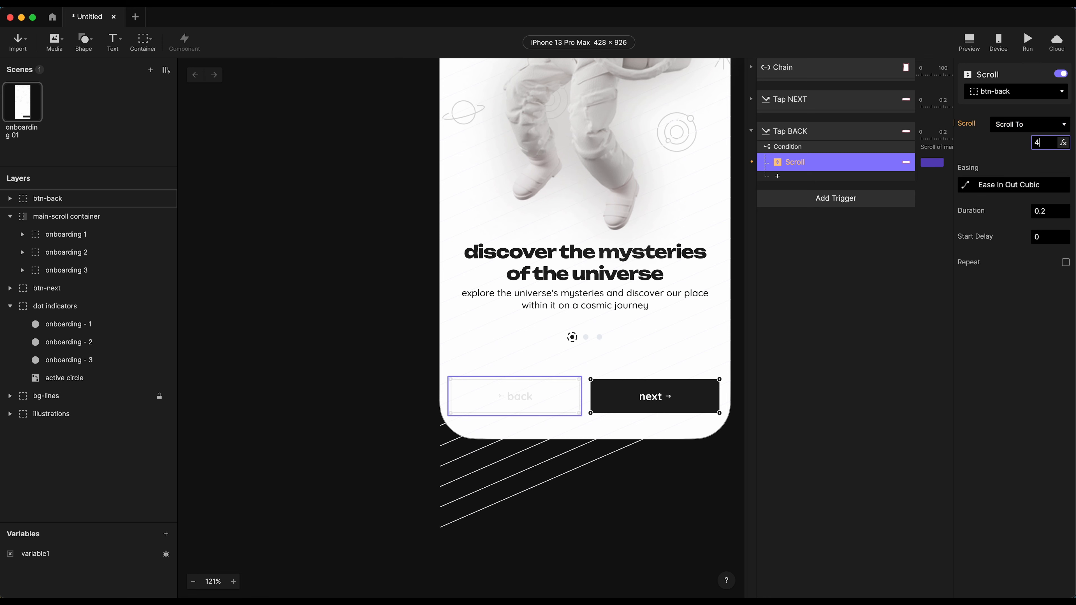
{"action": "type", "text": "28"}
{"action": "key", "text": "Return"}
Step: Duplicate the Tap BACK condition with its Scroll response and set the copy's condition value to 428
{"action": "left_click", "coordinate": [834, 151]}
{"action": "key", "text": "super+d"}
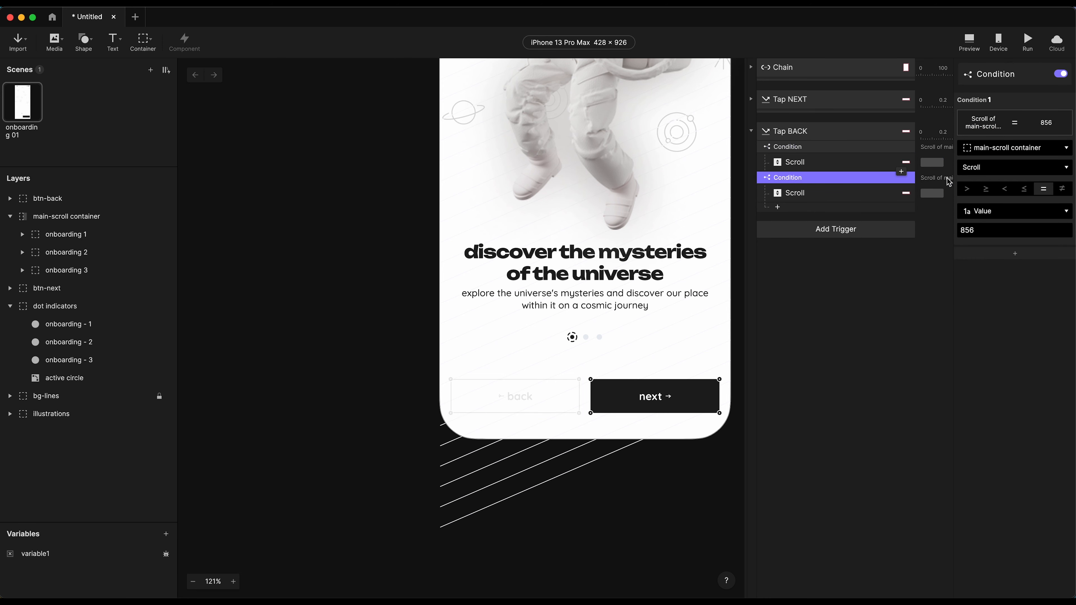
{"action": "left_click", "coordinate": [1000, 229]}
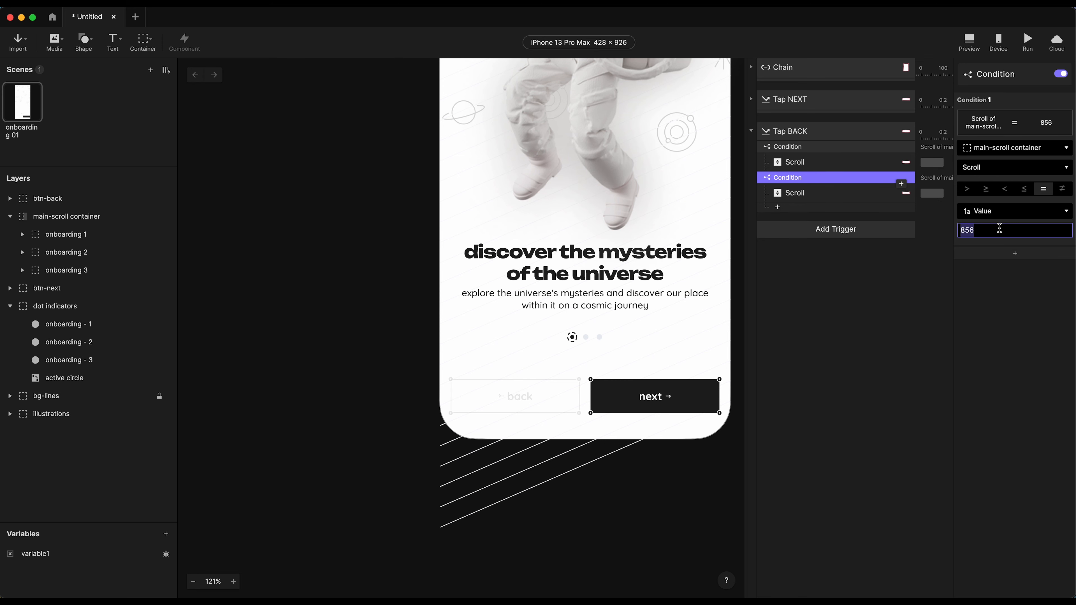
{"action": "type", "text": "428"}
{"action": "key", "text": "Return"}
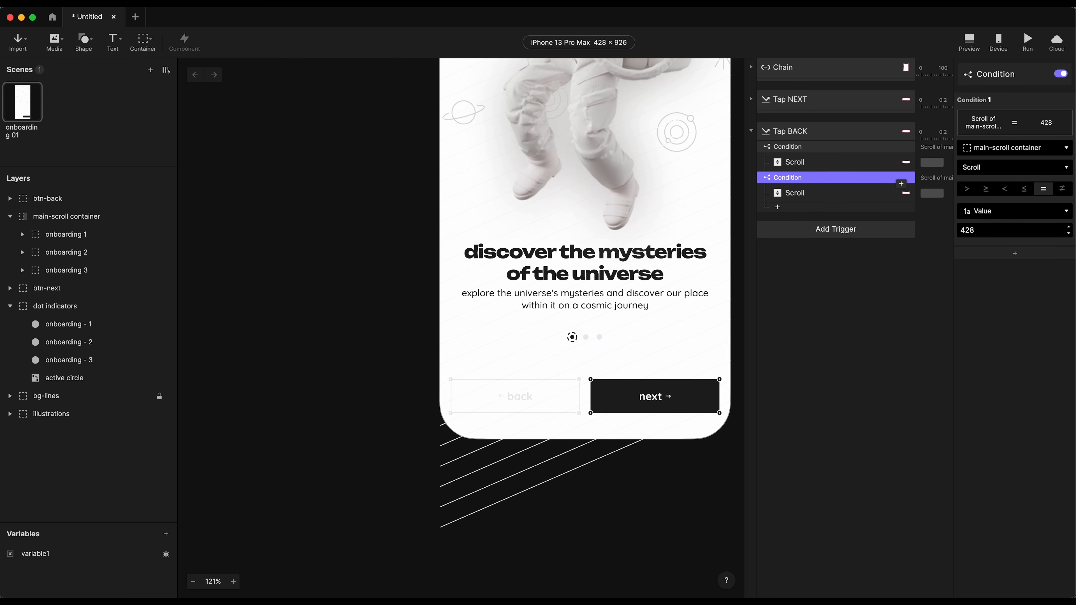
Step: Set the Scroll To value of the duplicated Scroll response under Tap BACK to 0
{"action": "left_click", "coordinate": [817, 197]}
{"action": "left_click", "coordinate": [1048, 142]}
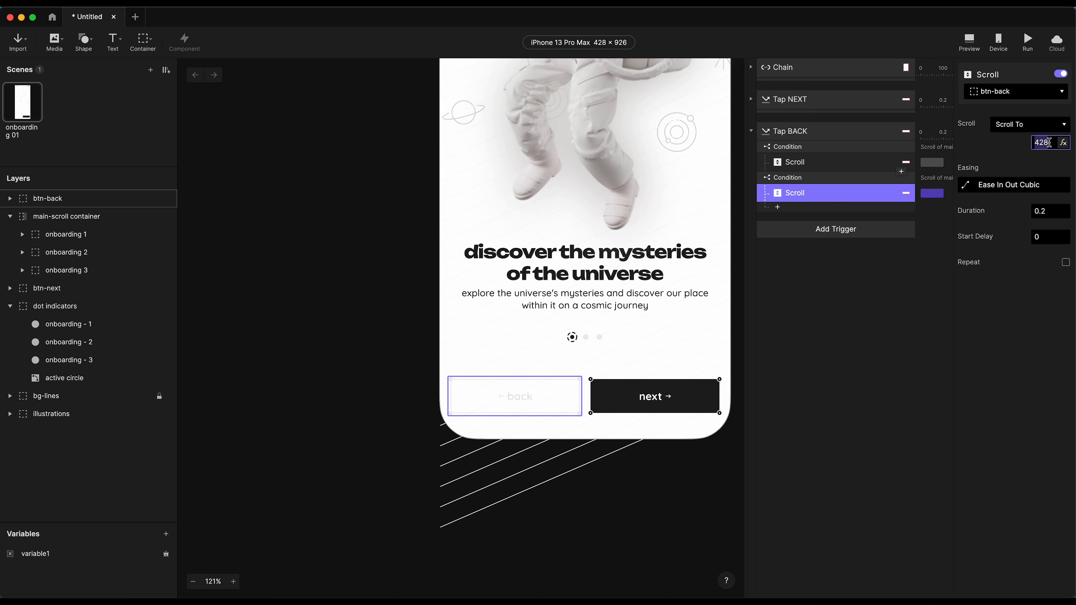
{"action": "type", "text": "0"}
{"action": "key", "text": "Return"}
Step: Expand Tap NEXT to reuse its condition label and rename Tap BACK's second condition "Condition SCROLL = 428"
{"action": "double_click", "coordinate": [817, 148]}
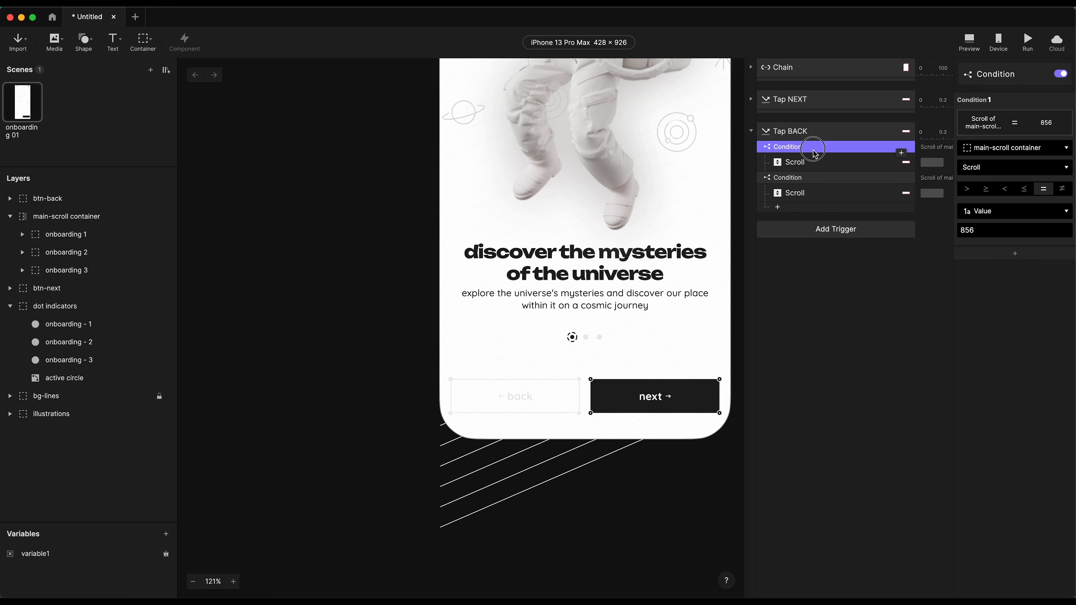
{"action": "left_click", "coordinate": [754, 101]}
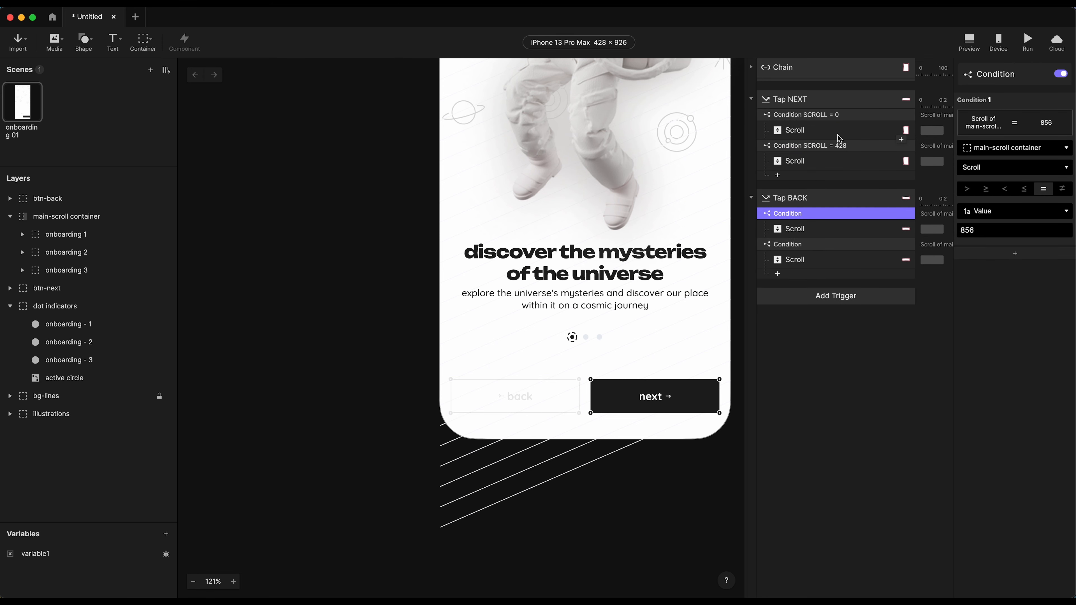
{"action": "double_click", "coordinate": [815, 116]}
{"action": "left_click", "coordinate": [857, 114]}
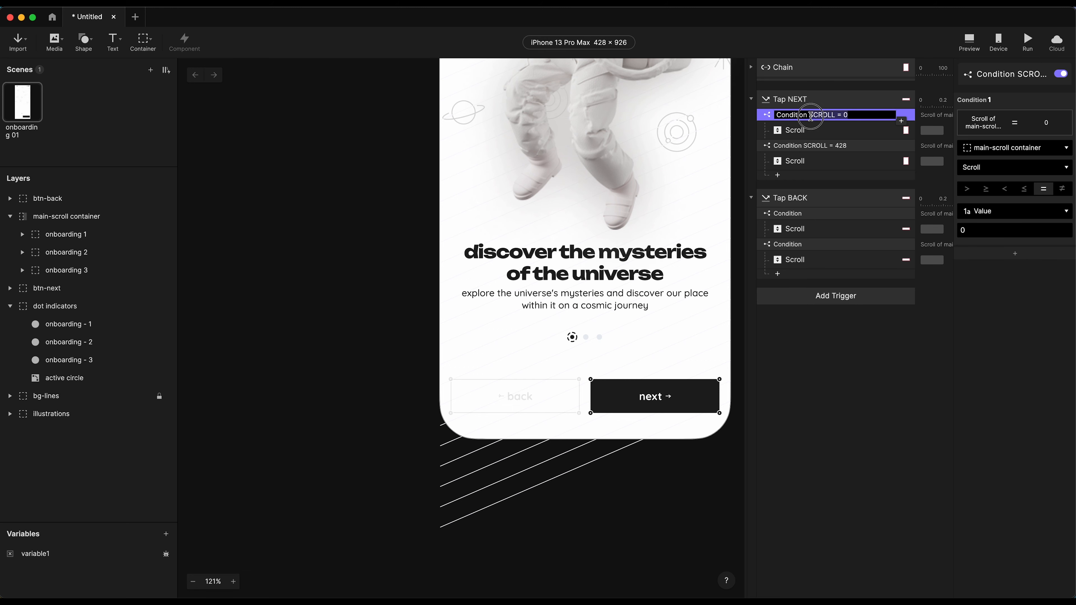
{"action": "left_click", "coordinate": [857, 146]}
{"action": "double_click", "coordinate": [846, 145]}
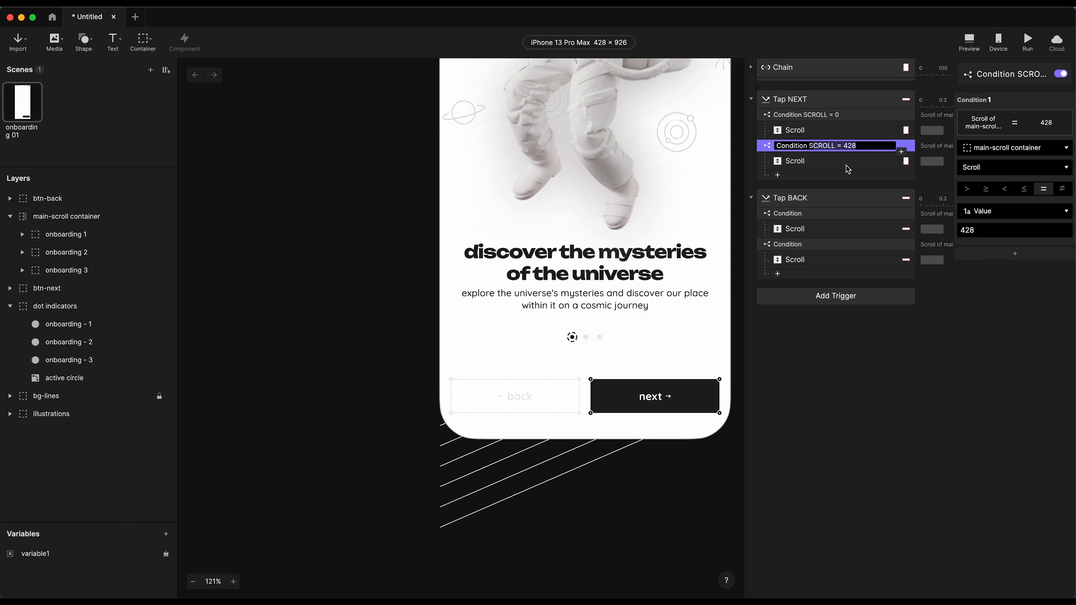
{"action": "left_click", "coordinate": [817, 249]}
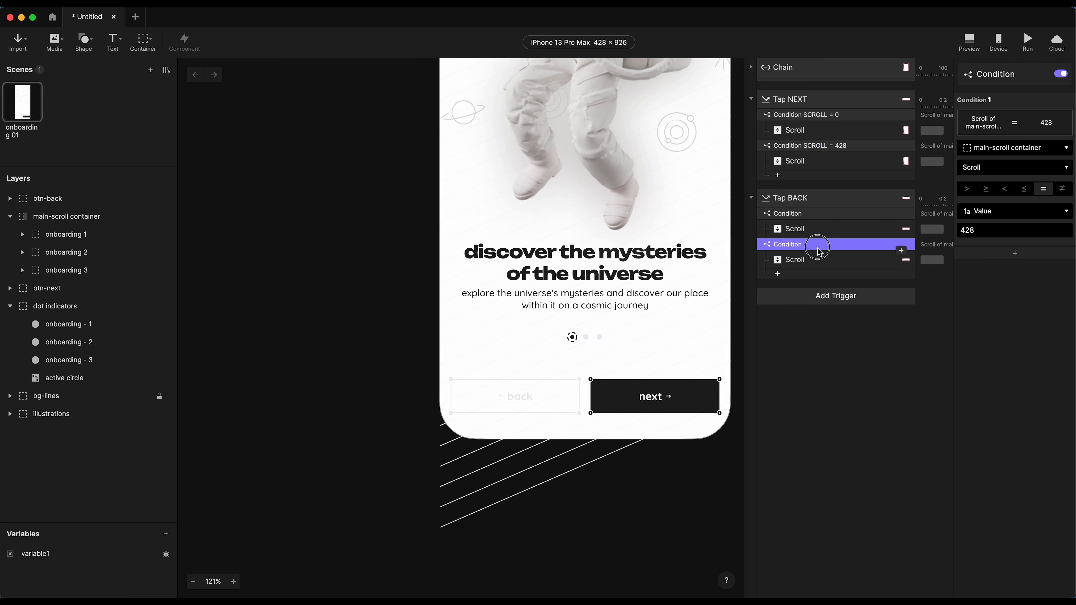
{"action": "double_click", "coordinate": [813, 245]}
{"action": "left_click", "coordinate": [826, 244]}
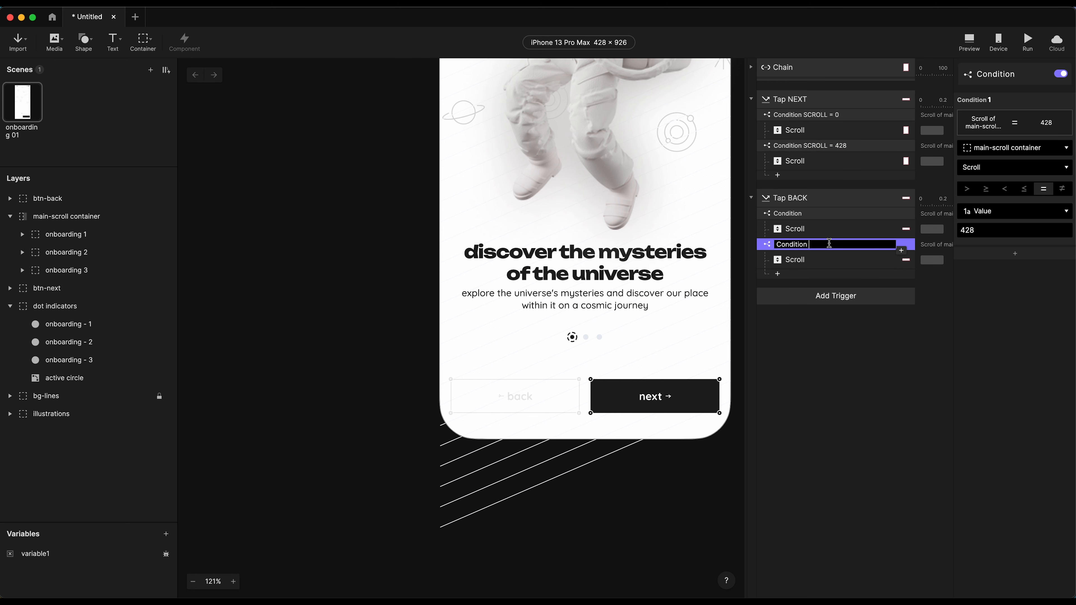
{"action": "type", "text": "SCROLL = 428"}
Step: Rename the first condition under Tap BACK to "Condition SCROLL = 856"
{"action": "left_click", "coordinate": [901, 213]}
{"action": "double_click", "coordinate": [831, 213]}
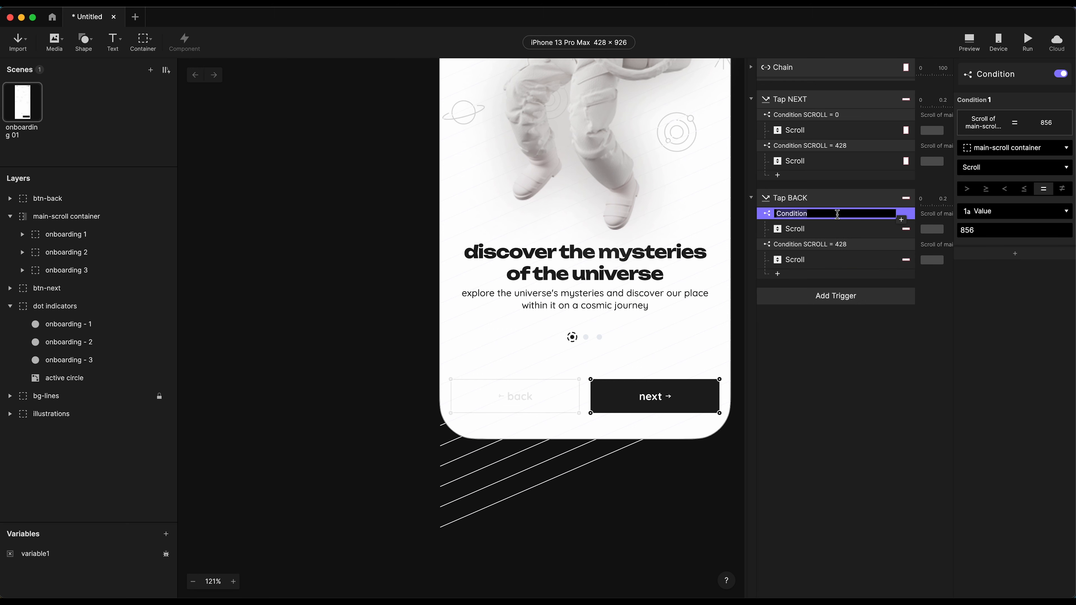
{"action": "left_click", "coordinate": [834, 213]}
{"action": "type", "text": "SCROLL = 428"}
{"action": "double_click", "coordinate": [851, 213]}
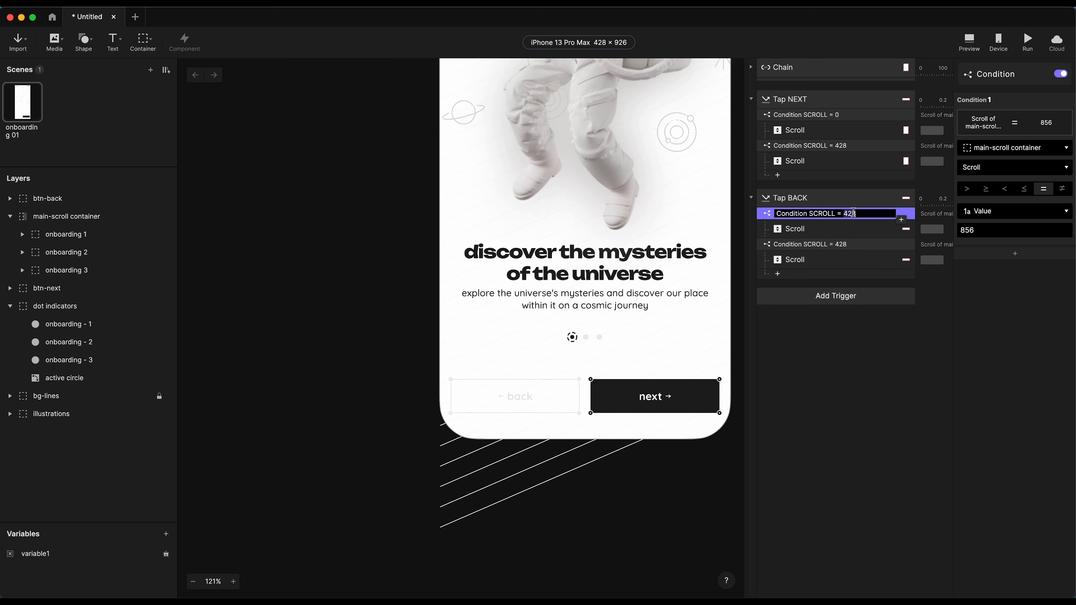
{"action": "type", "text": "856"}
{"action": "key", "text": "Return"}
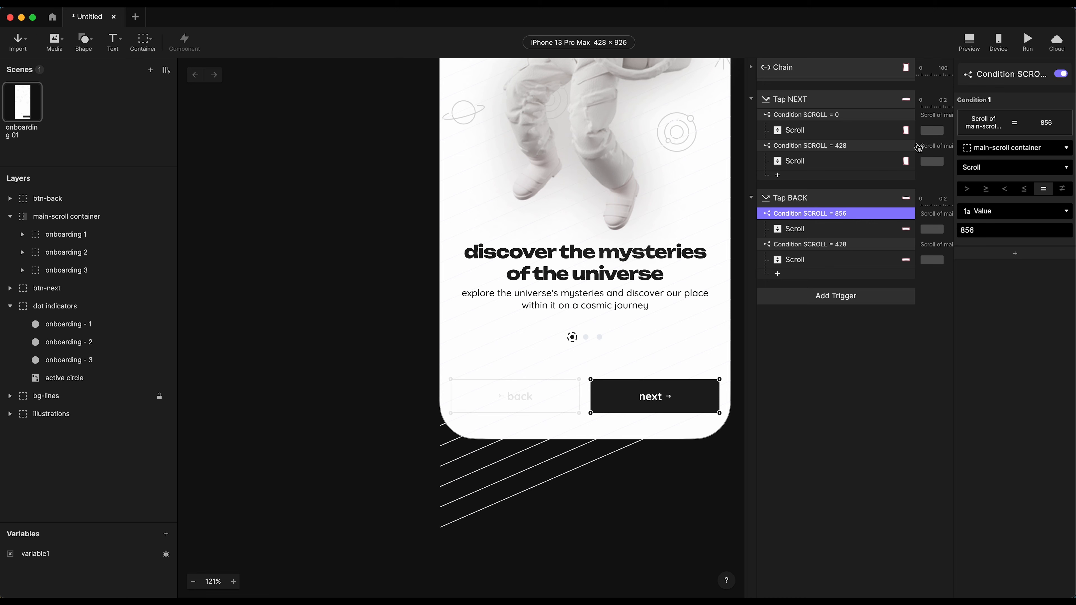
Step: Run the prototype preview and test paging forward with next and returning with back
{"action": "left_click", "coordinate": [1028, 41]}
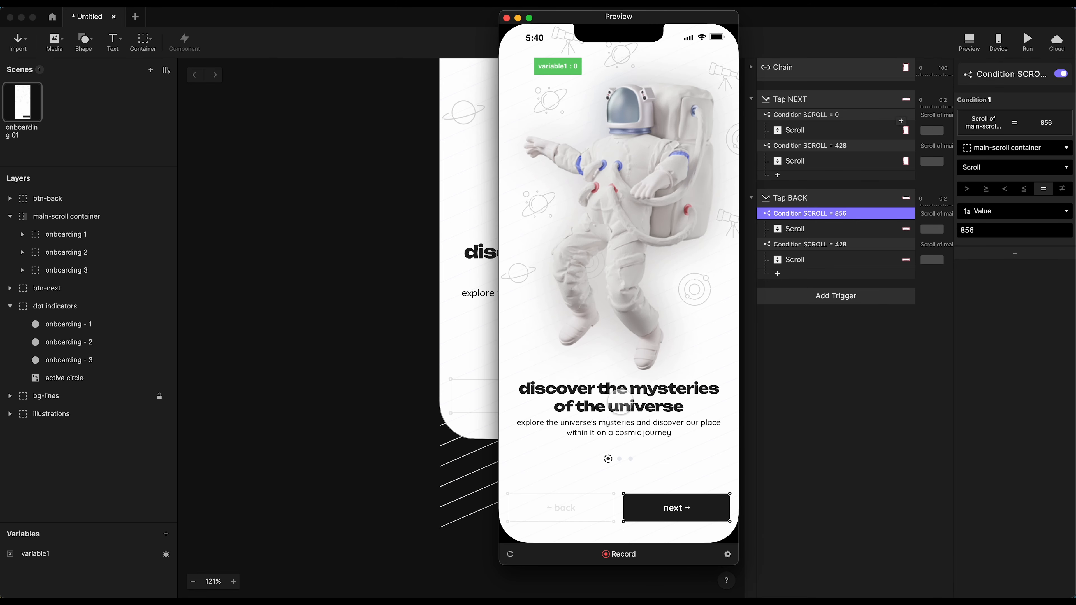
{"action": "left_click", "coordinate": [654, 509]}
{"action": "left_click", "coordinate": [667, 508]}
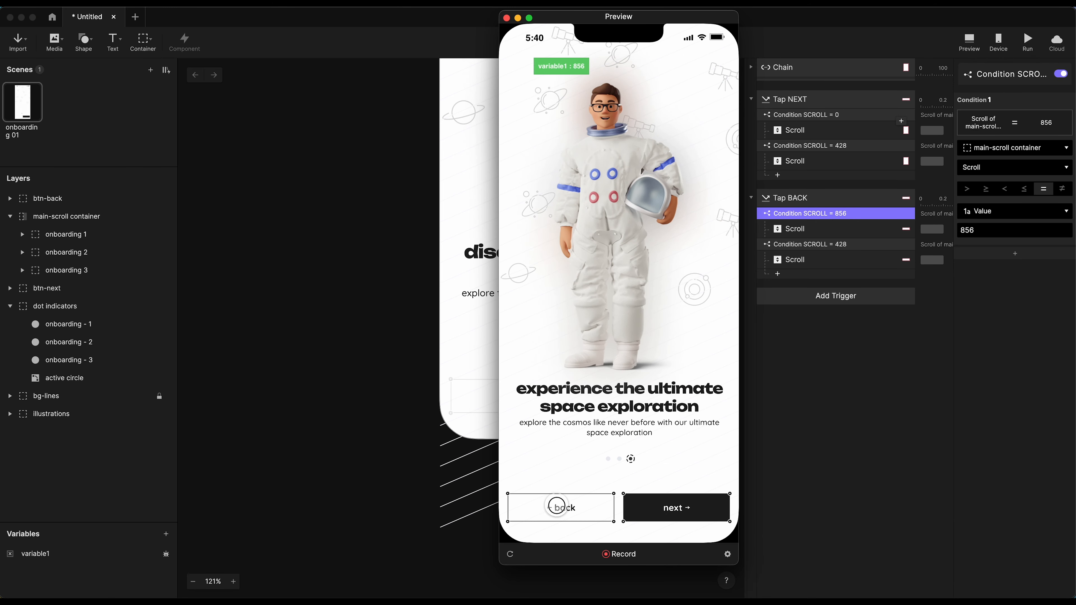
{"action": "left_click", "coordinate": [556, 509]}
{"action": "left_click", "coordinate": [818, 206]}
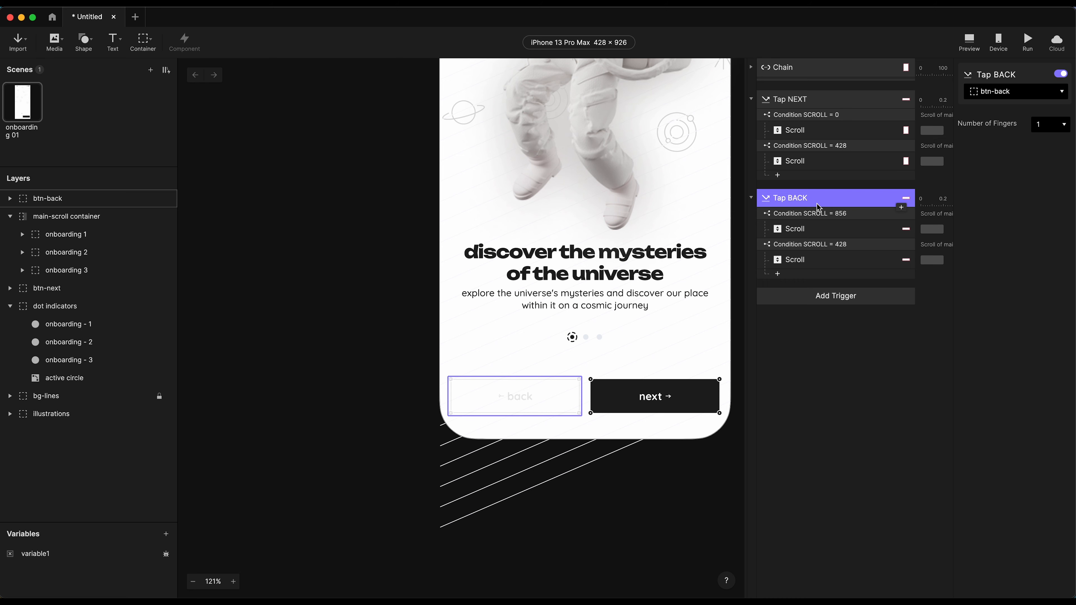
{"action": "left_click", "coordinate": [1029, 39]}
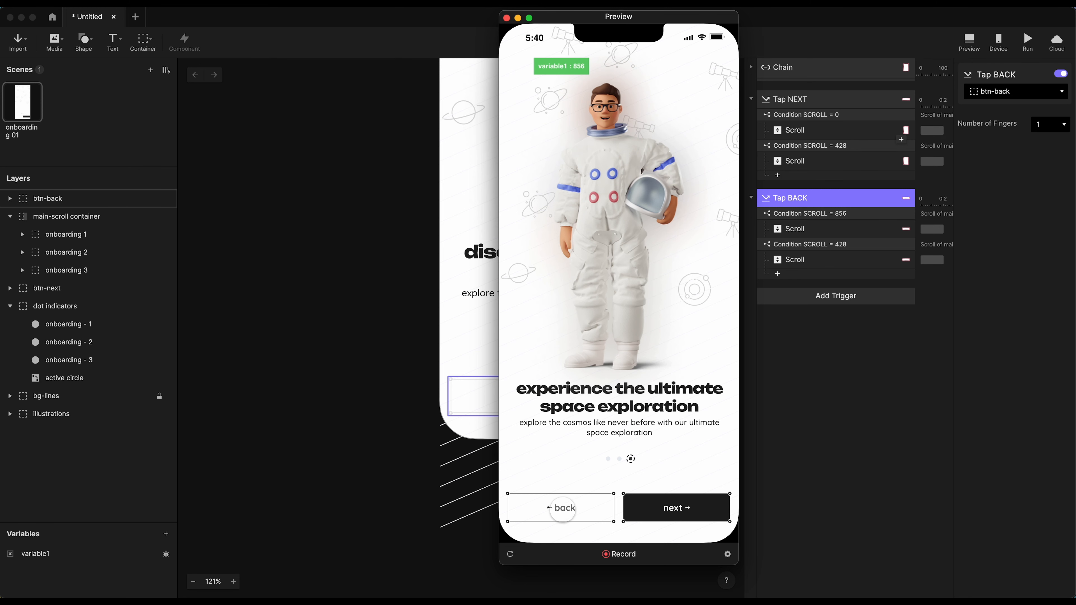
{"action": "left_click", "coordinate": [560, 508]}
{"action": "left_click", "coordinate": [560, 508]}
Step: Examine the settings of the Tap BACK trigger, its SCROLL = 856 condition and that condition's Scroll response
{"action": "left_click", "coordinate": [828, 214]}
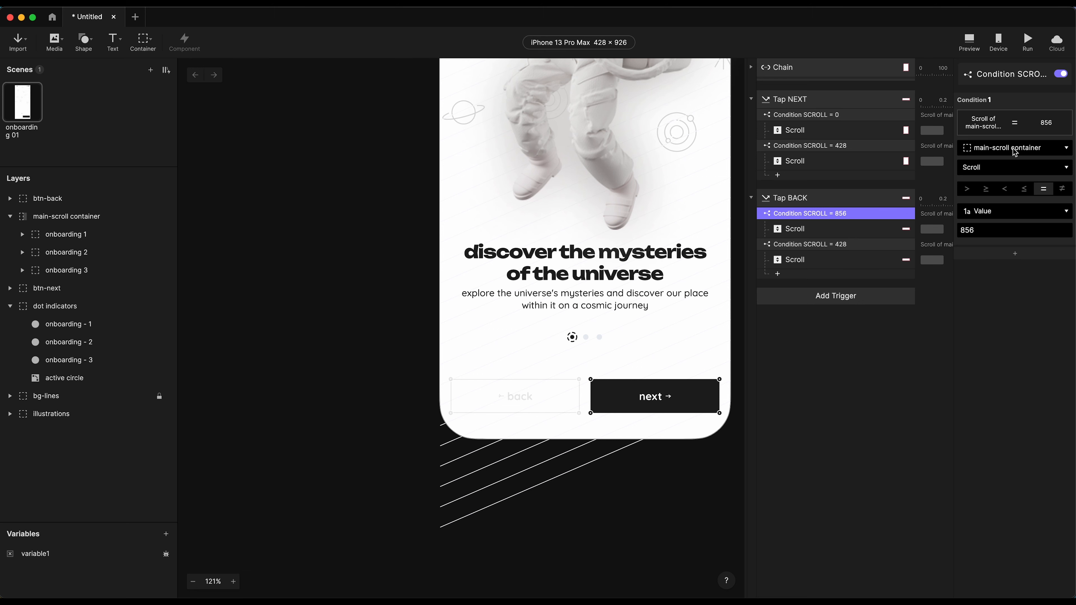
{"action": "left_click", "coordinate": [850, 197]}
{"action": "left_click", "coordinate": [825, 215]}
{"action": "left_click", "coordinate": [821, 231]}
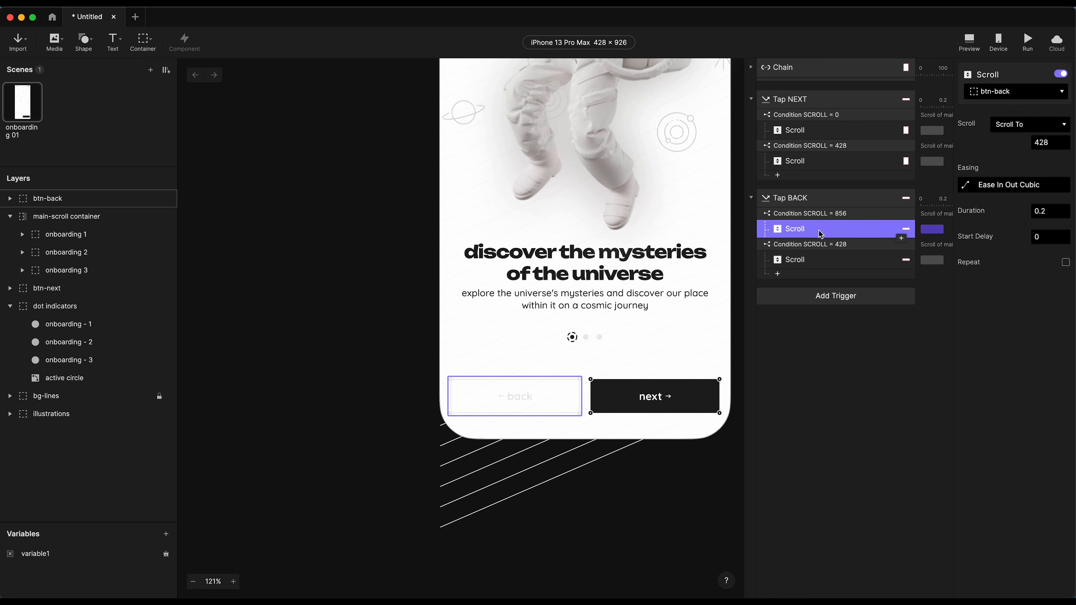
{"action": "left_click", "coordinate": [807, 198]}
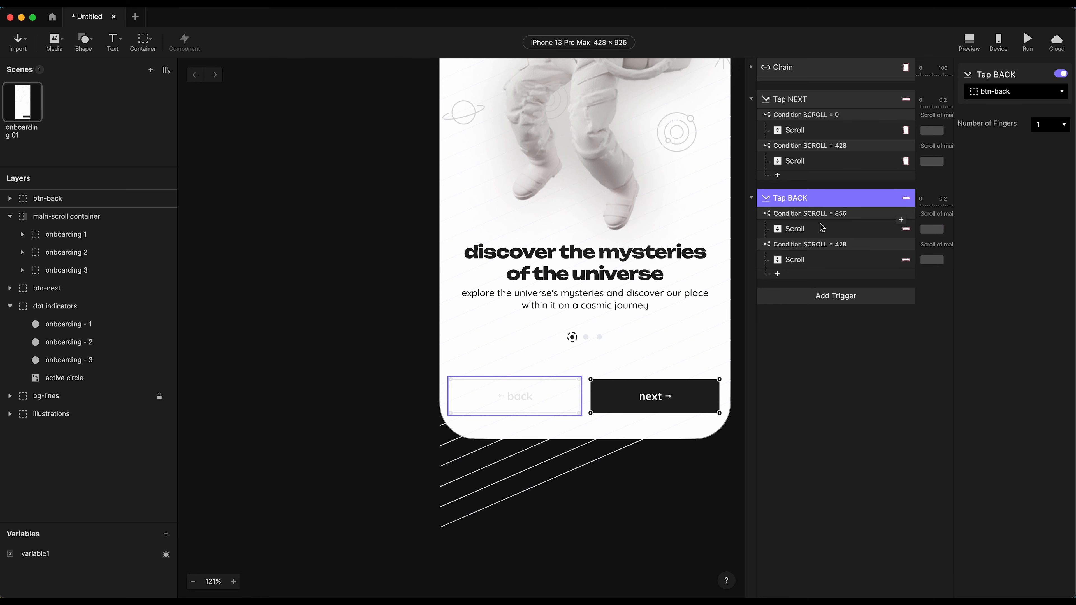
{"action": "left_click", "coordinate": [823, 215]}
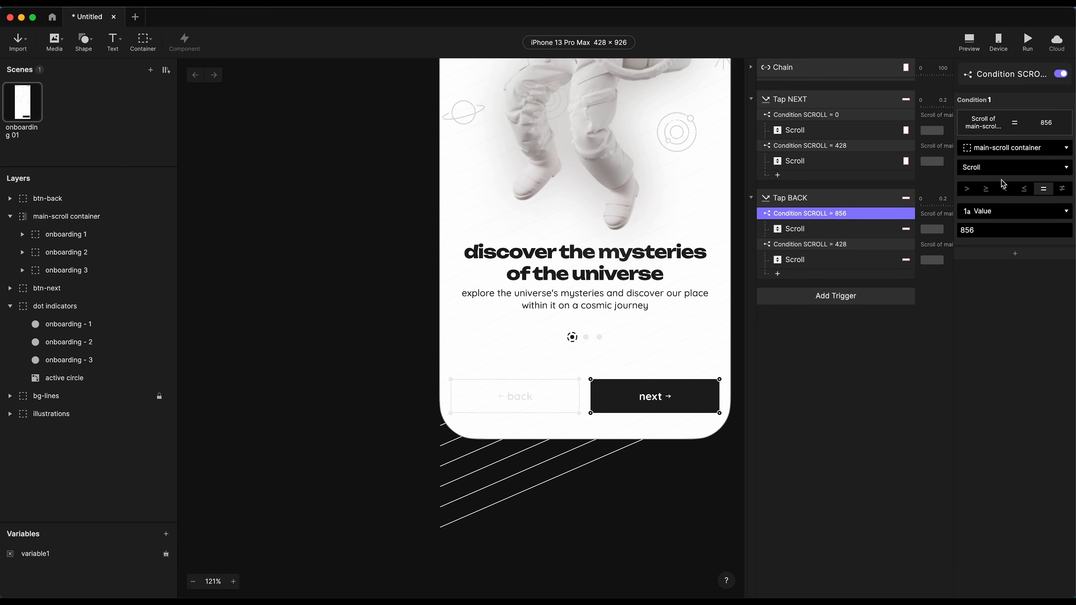
Step: Change the target layer of both Scroll responses under Tap BACK to main-scroll container
{"action": "left_click", "coordinate": [793, 231]}
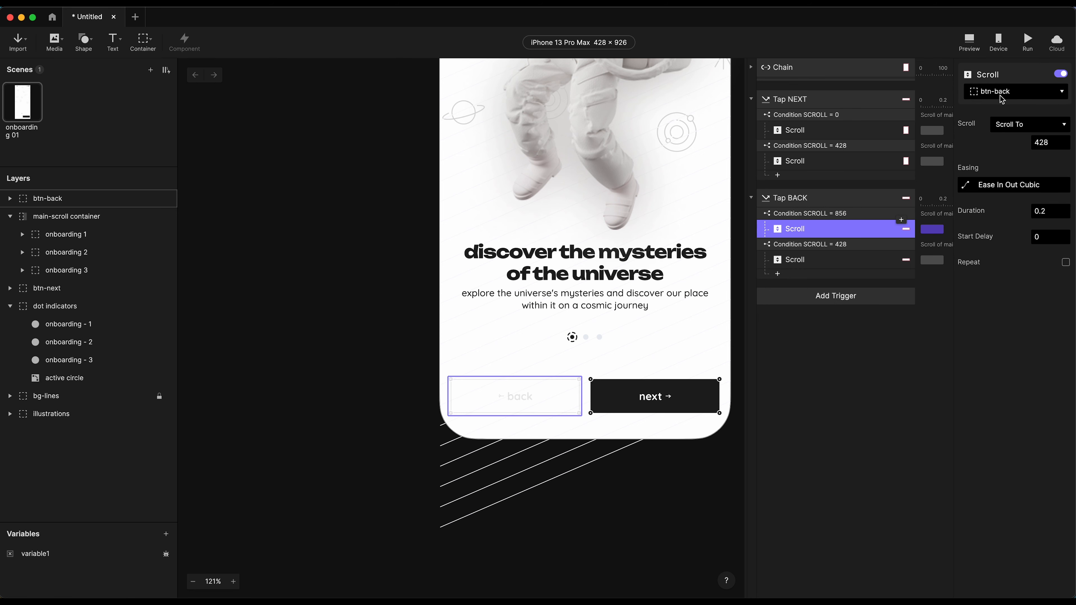
{"action": "left_click", "coordinate": [1016, 99]}
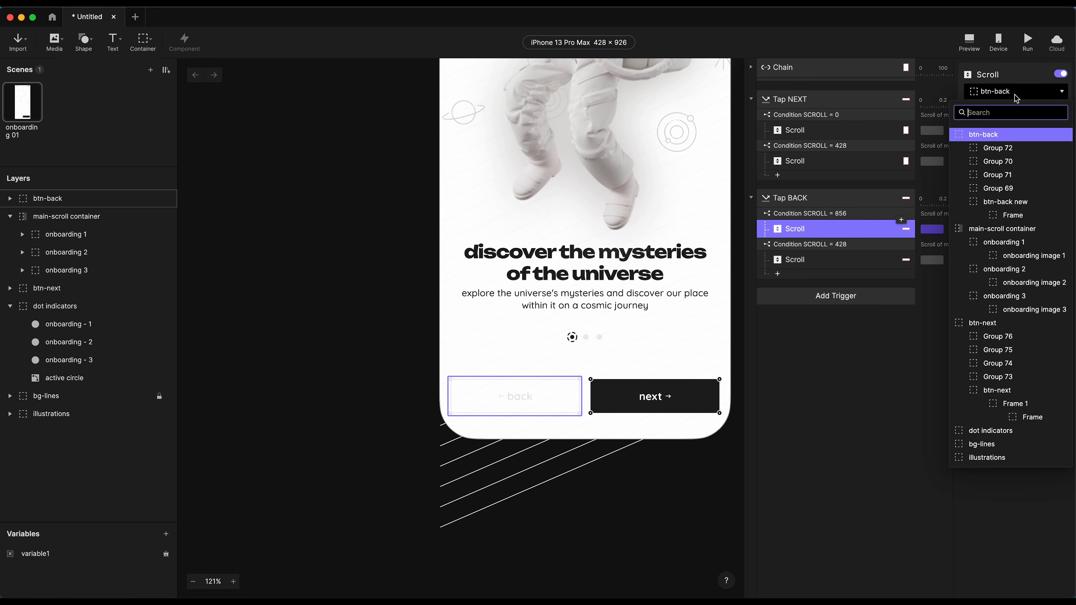
{"action": "left_click", "coordinate": [1007, 233]}
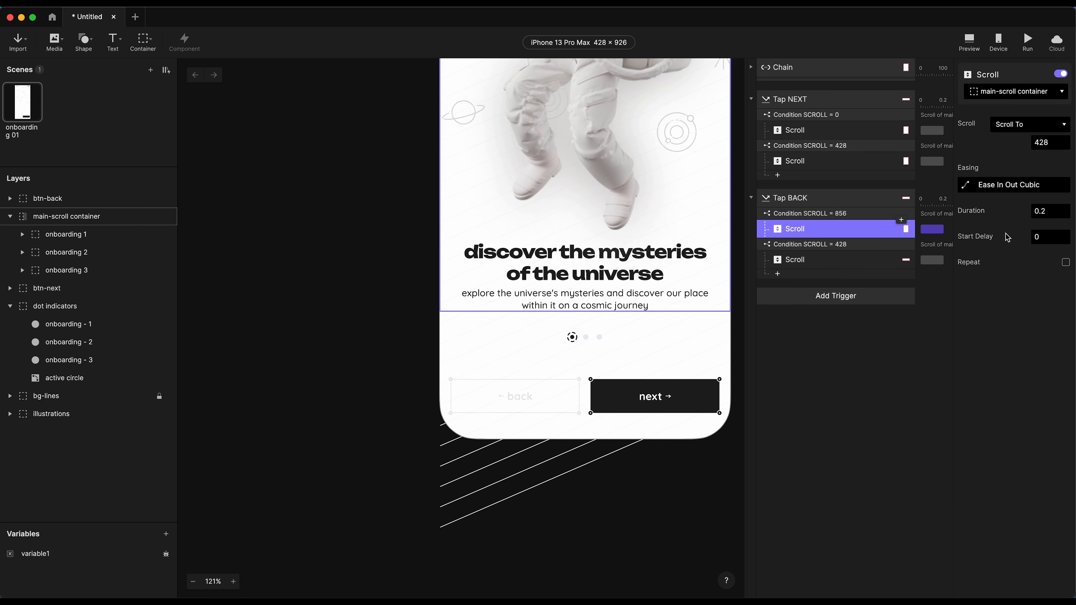
{"action": "left_click", "coordinate": [822, 260]}
{"action": "left_click", "coordinate": [1010, 93]}
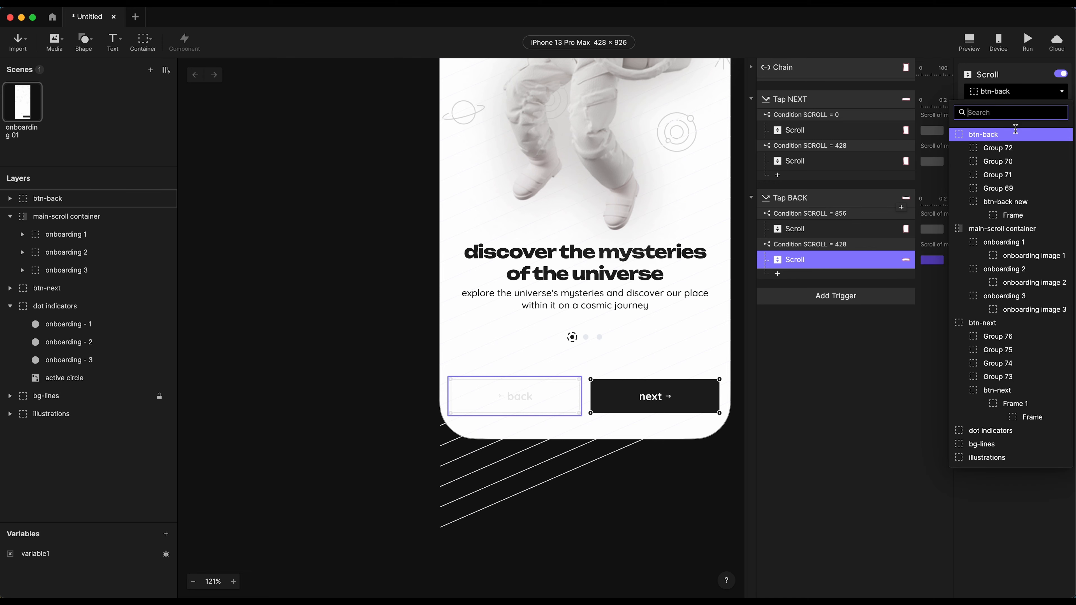
{"action": "left_click", "coordinate": [1005, 231]}
Step: Run the preview and test moving between the onboarding pages by swiping and with the next and back buttons
{"action": "left_click", "coordinate": [1028, 45]}
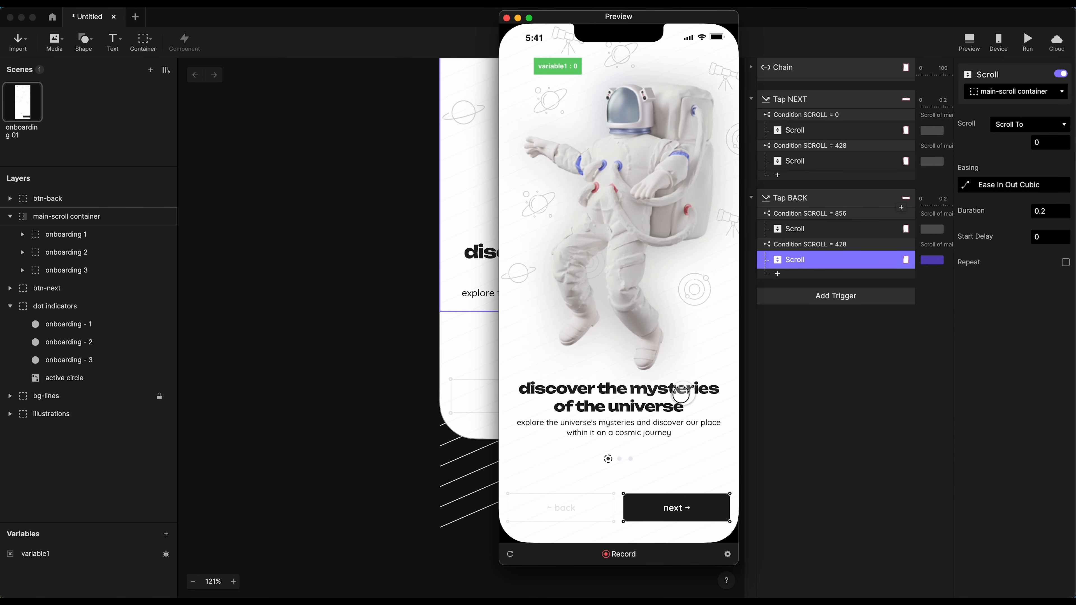
{"action": "left_click_drag", "start_coordinate": [683, 396], "coordinate": [577, 391]}
{"action": "left_click", "coordinate": [550, 510]}
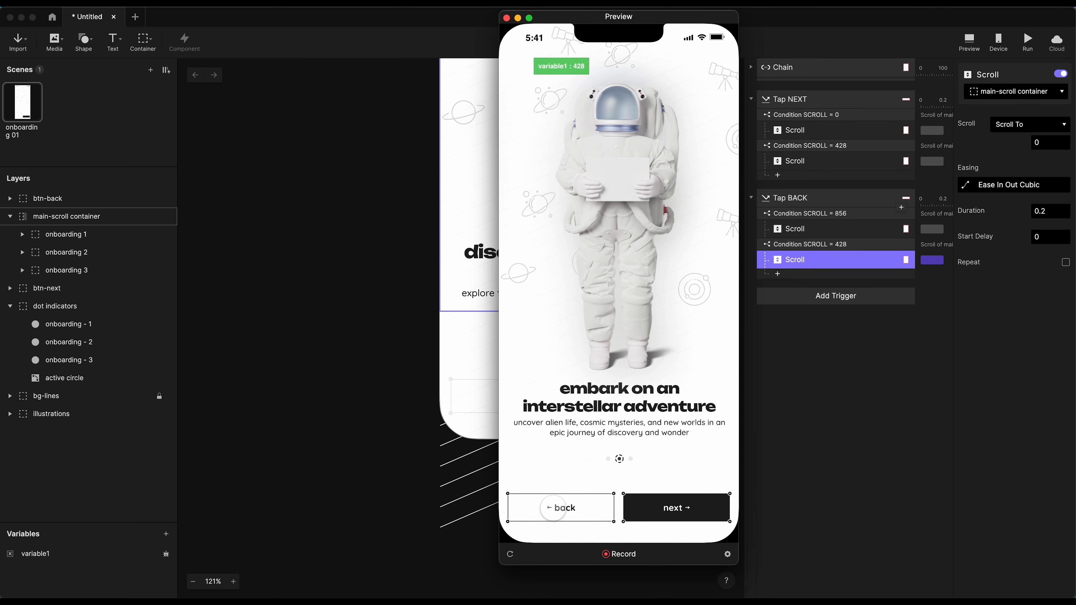
{"action": "left_click", "coordinate": [550, 510]}
{"action": "left_click", "coordinate": [674, 508]}
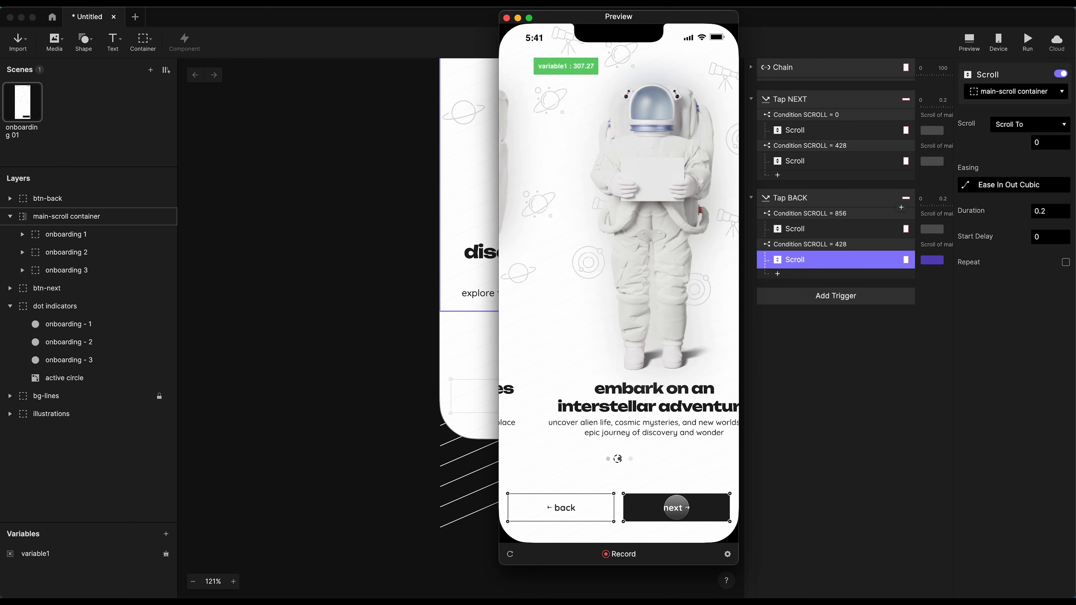
{"action": "left_click", "coordinate": [675, 508]}
{"action": "left_click", "coordinate": [548, 511]}
{"action": "left_click", "coordinate": [548, 511]}
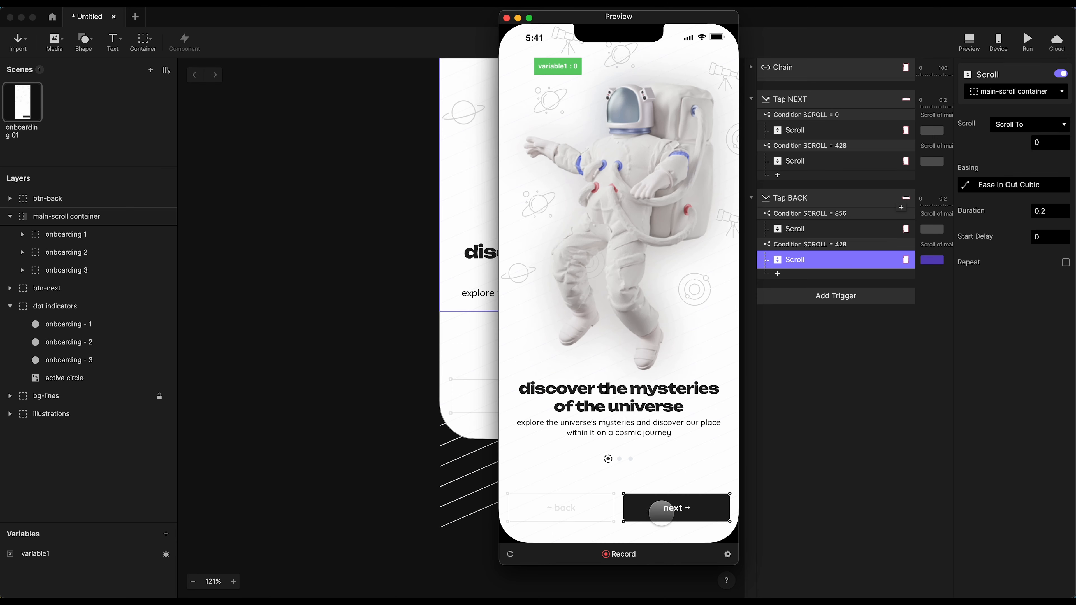
{"action": "left_click", "coordinate": [690, 507]}
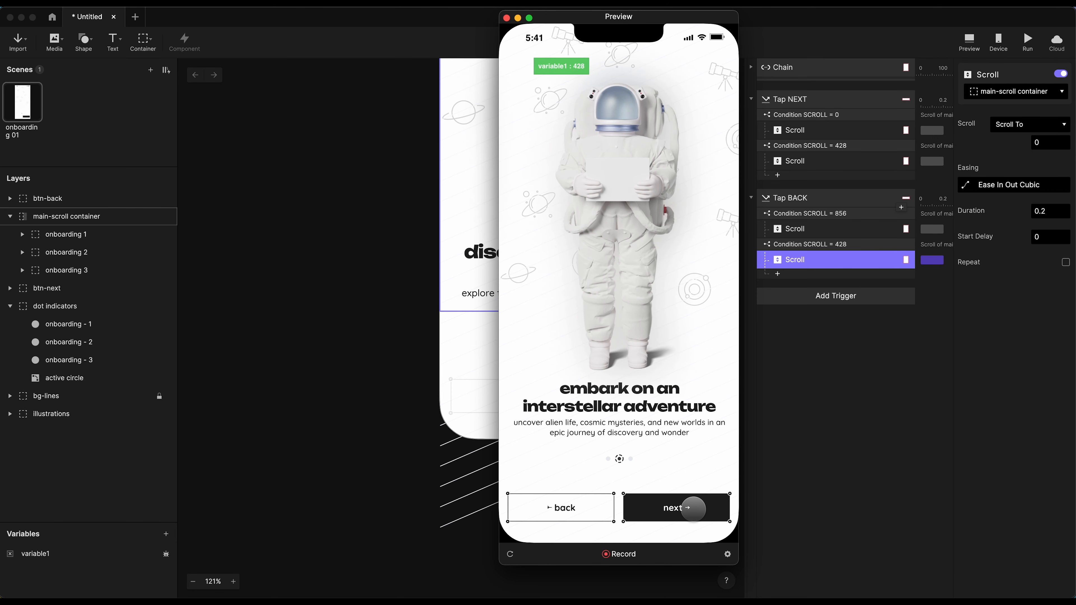
{"action": "left_click", "coordinate": [692, 509]}
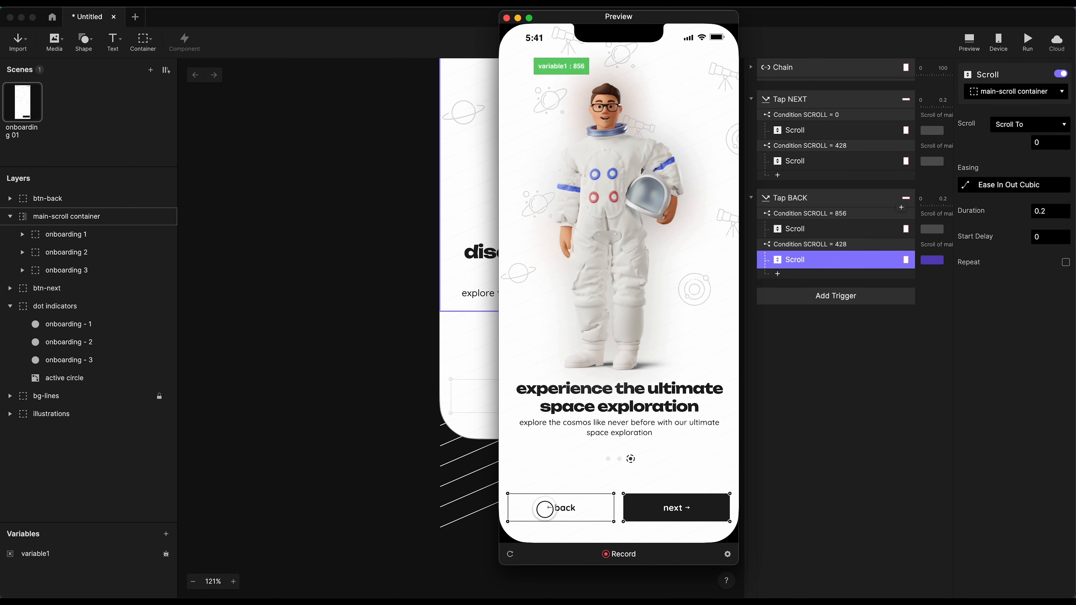
{"action": "left_click", "coordinate": [545, 509]}
{"action": "left_click", "coordinate": [546, 509]}
{"action": "left_click", "coordinate": [695, 510]}
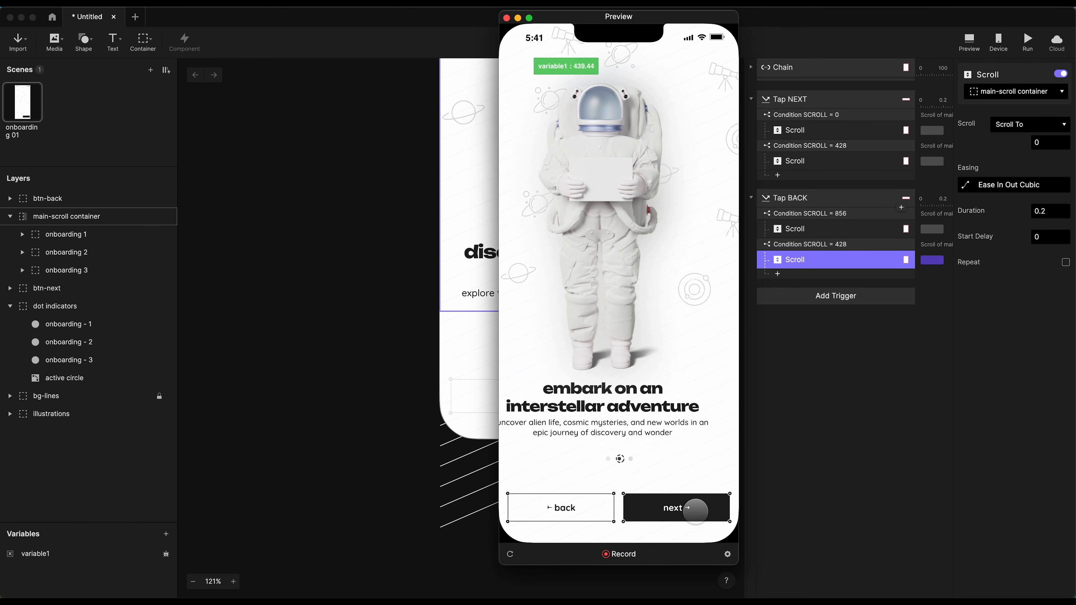
Step: Test one more page swipe in the preview and collapse the Tap BACK and Tap NEXT triggers
{"action": "left_click_drag", "start_coordinate": [578, 371], "coordinate": [661, 381]}
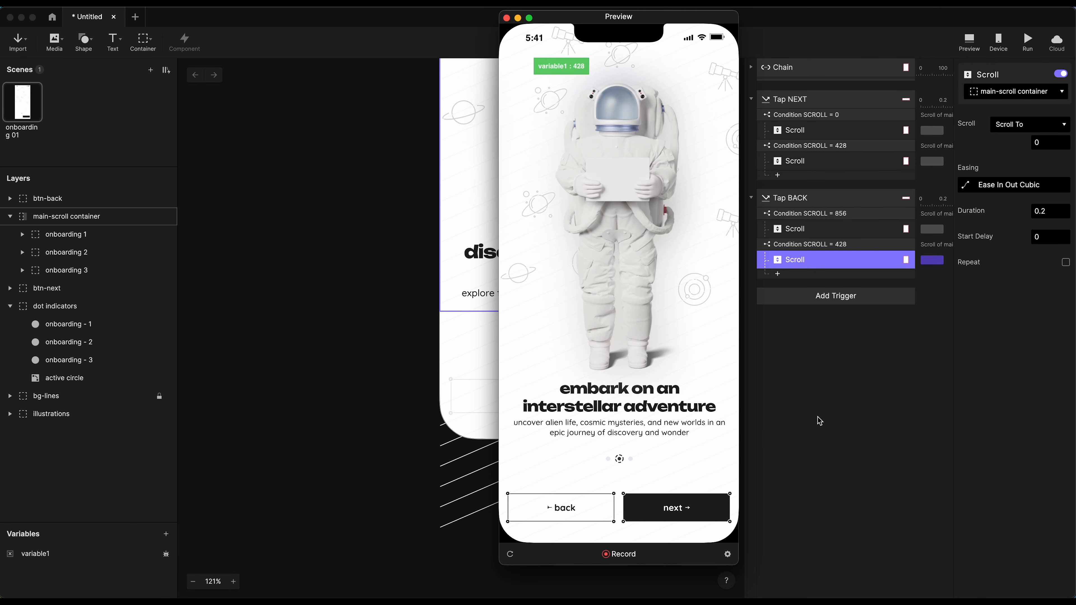
{"action": "left_click", "coordinate": [752, 198]}
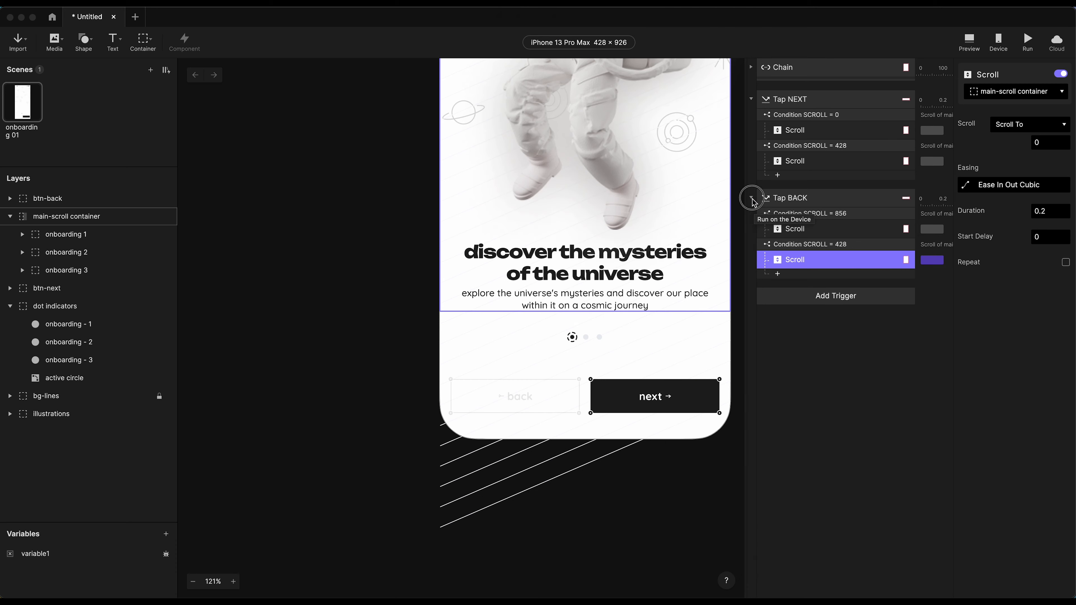
{"action": "left_click", "coordinate": [751, 198]}
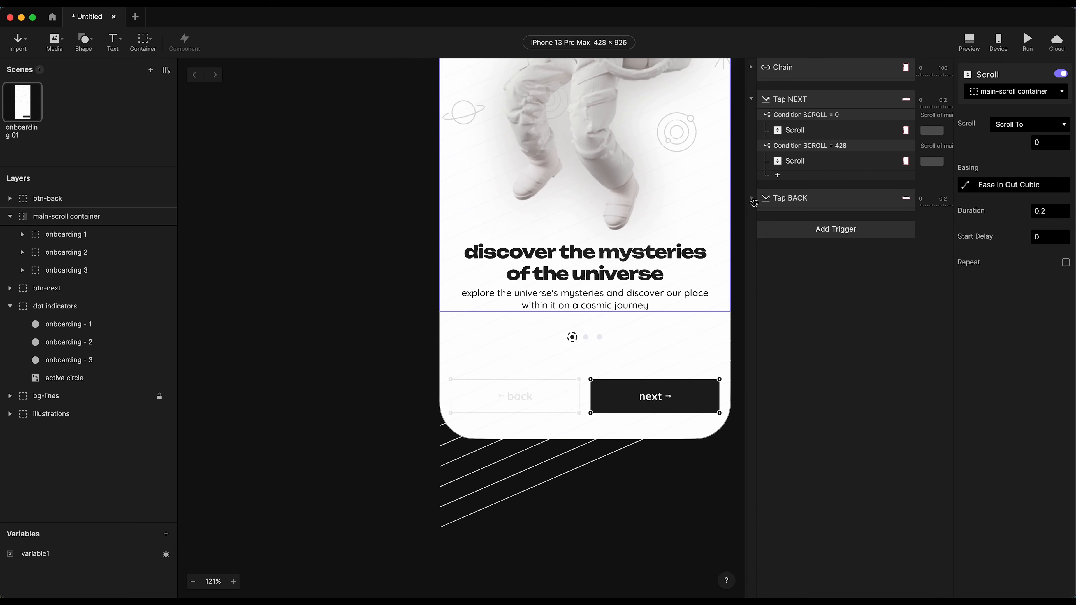
{"action": "left_click", "coordinate": [751, 99]}
{"action": "left_click", "coordinate": [854, 178]}
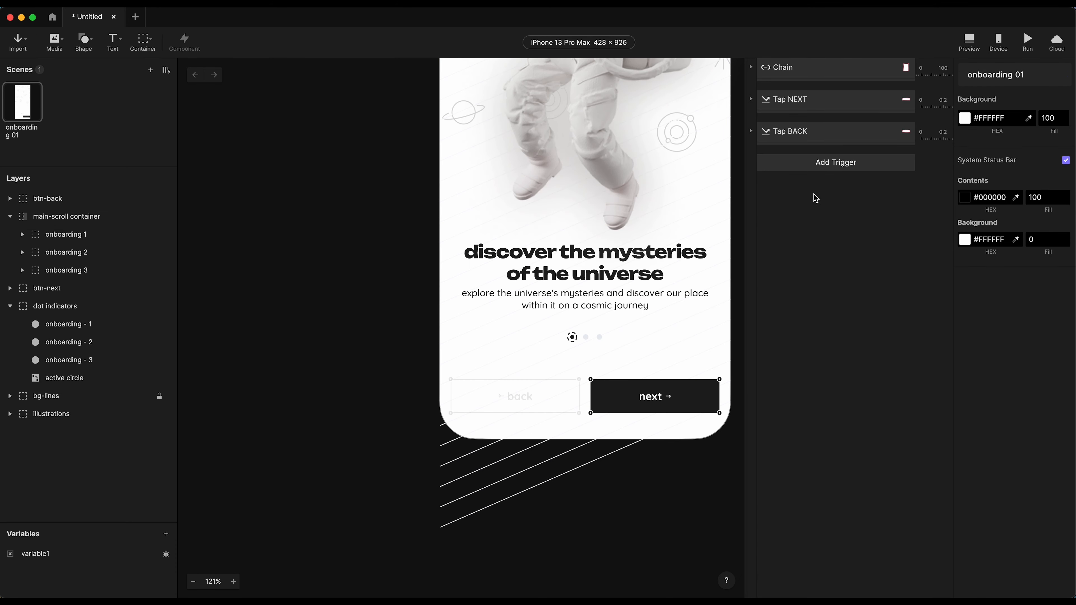
Step: Add a Vibrate response to the Tap NEXT trigger below its SCROLL = 428 condition and set its iOS haptic to Medium
{"action": "left_click", "coordinate": [750, 99]}
{"action": "left_click", "coordinate": [823, 177]}
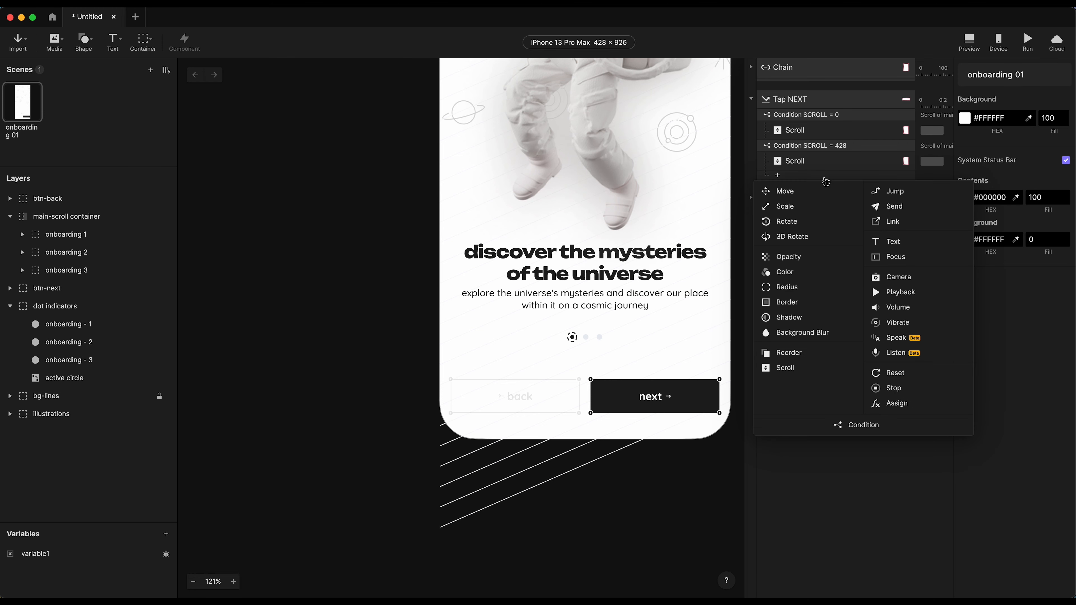
{"action": "left_click", "coordinate": [893, 324]}
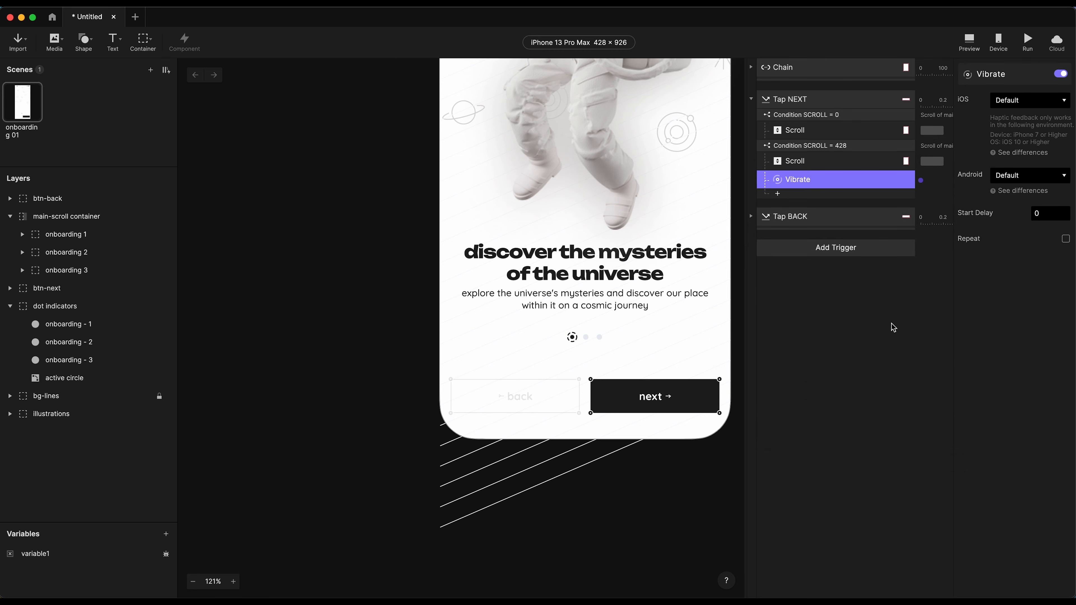
{"action": "left_click", "coordinate": [1013, 101]}
{"action": "left_click", "coordinate": [984, 193]}
Step: Copy the Vibrate response from Tap NEXT into the Tap BACK trigger, above its SCROLL = 856 condition
{"action": "left_click", "coordinate": [818, 219]}
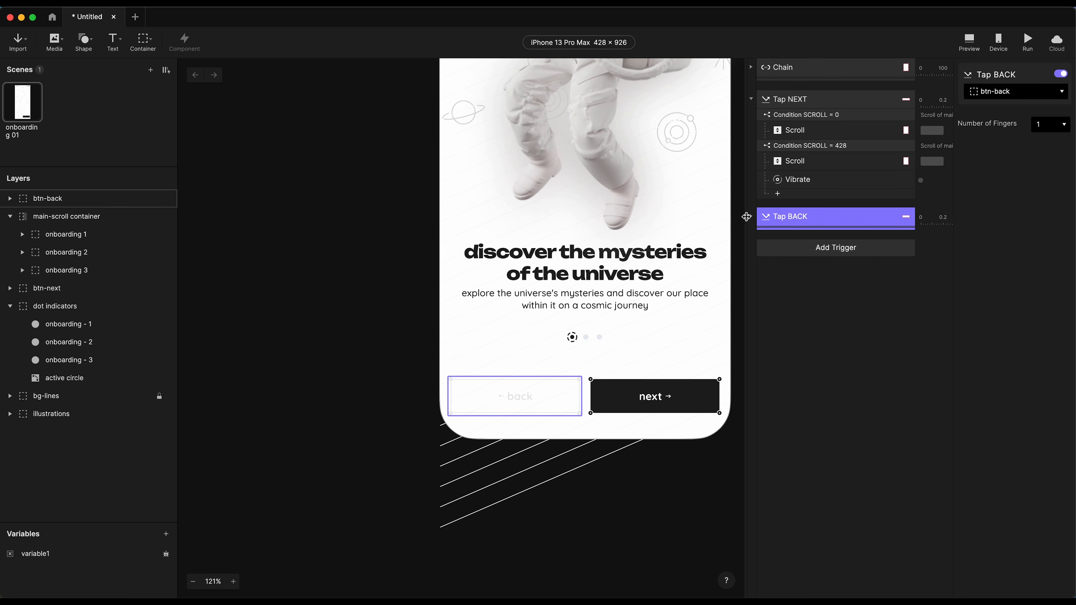
{"action": "left_click", "coordinate": [751, 216]}
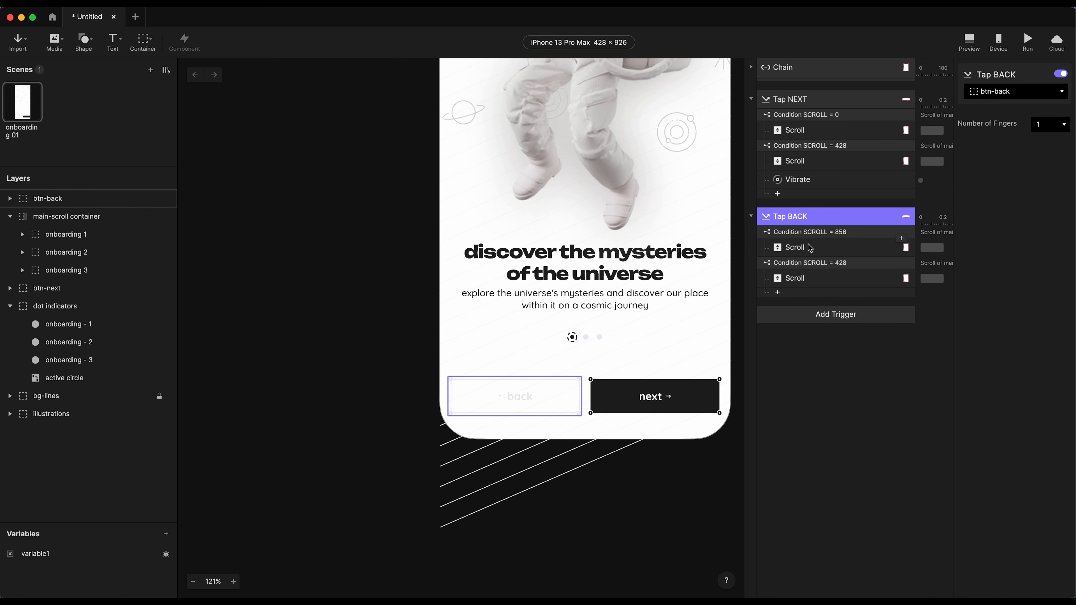
{"action": "left_click", "coordinate": [818, 187]}
{"action": "left_click_drag", "start_coordinate": [822, 186], "coordinate": [821, 250]}
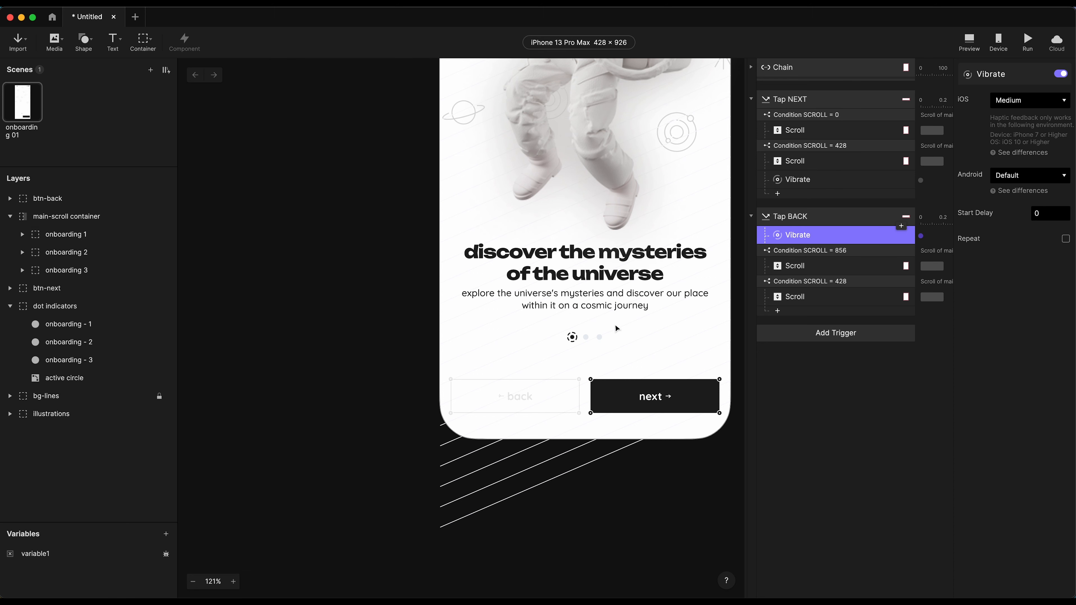
Step: Run the prototype preview and test paging through the onboarding screens with the next and back buttons
{"action": "left_click", "coordinate": [414, 338]}
{"action": "scroll", "coordinate": [416, 365], "scroll_direction": "down", "scroll_amount": 2}
{"action": "scroll", "coordinate": [419, 363], "scroll_direction": "down", "scroll_amount": 4}
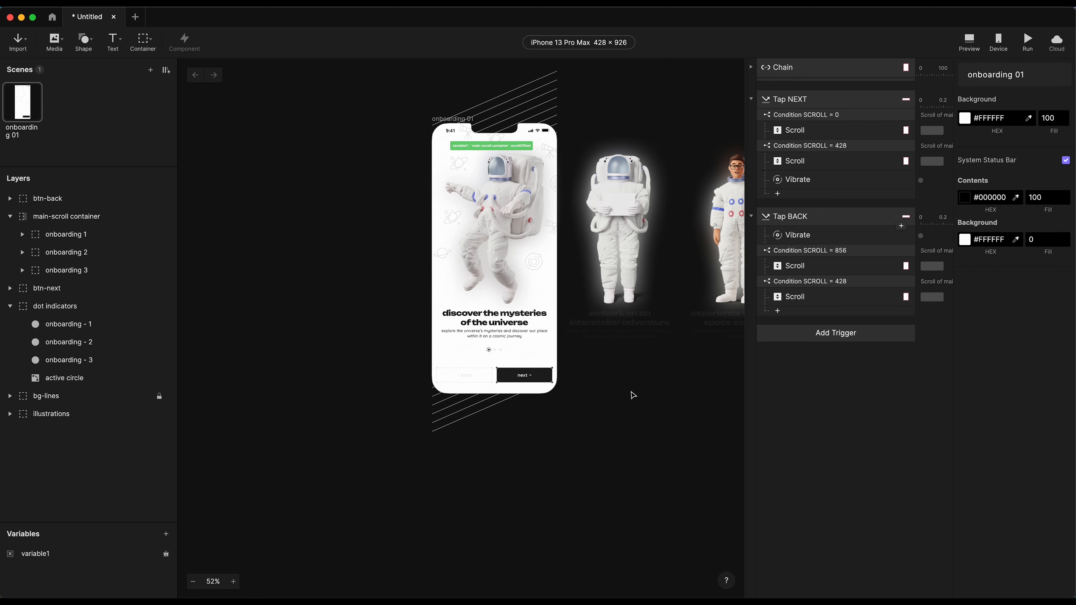
{"action": "left_click", "coordinate": [1028, 41]}
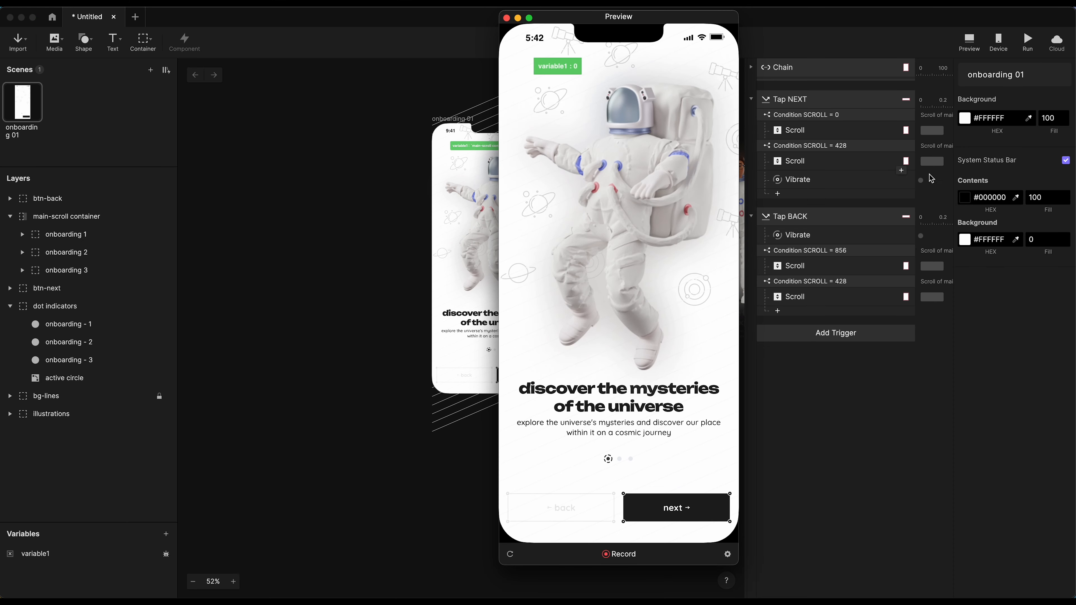
{"action": "left_click", "coordinate": [679, 506]}
{"action": "left_click", "coordinate": [675, 510]}
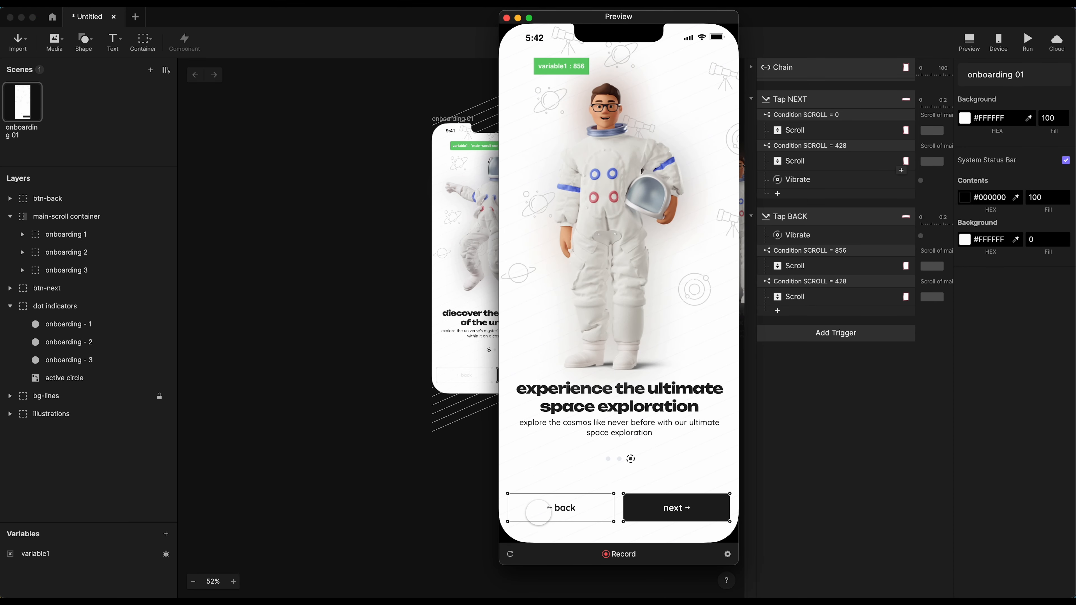
{"action": "left_click", "coordinate": [539, 512]}
{"action": "left_click", "coordinate": [538, 511]}
{"action": "left_click", "coordinate": [676, 507]}
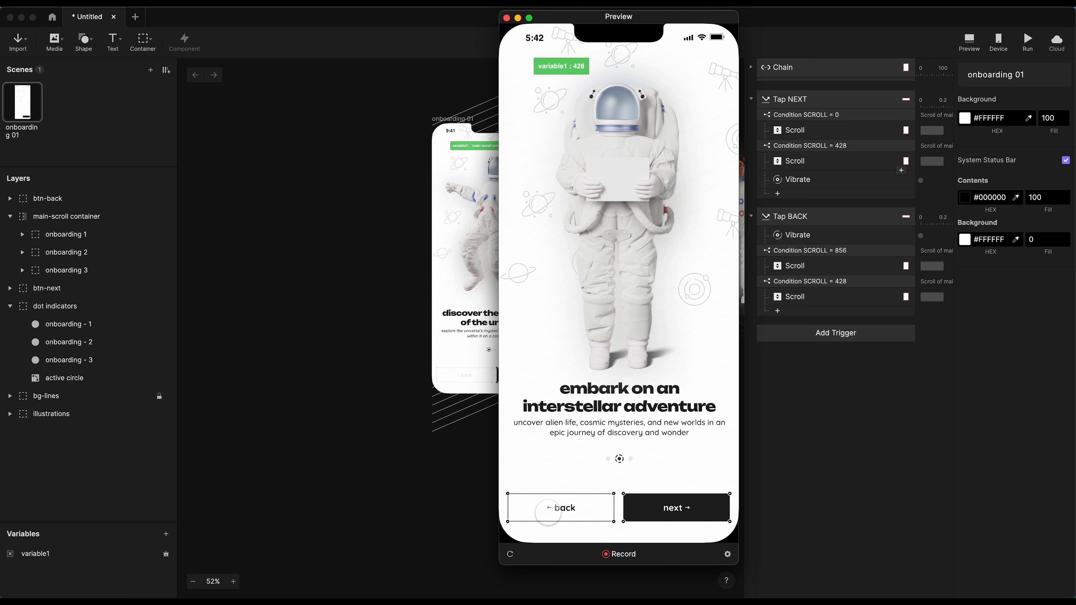
{"action": "left_click", "coordinate": [548, 511]}
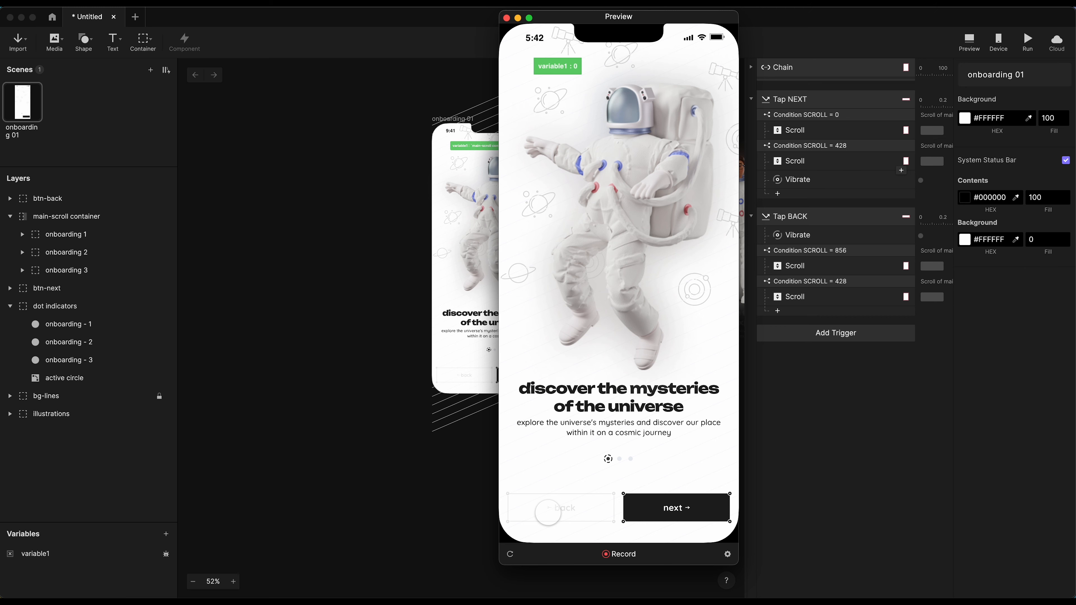
Step: Switch to the web browser and look through the posts on the Instagram profile page
{"action": "key", "text": "alt+Tab"}
{"action": "key", "text": "alt+Tab"}
{"action": "key", "text": "alt+Tab"}
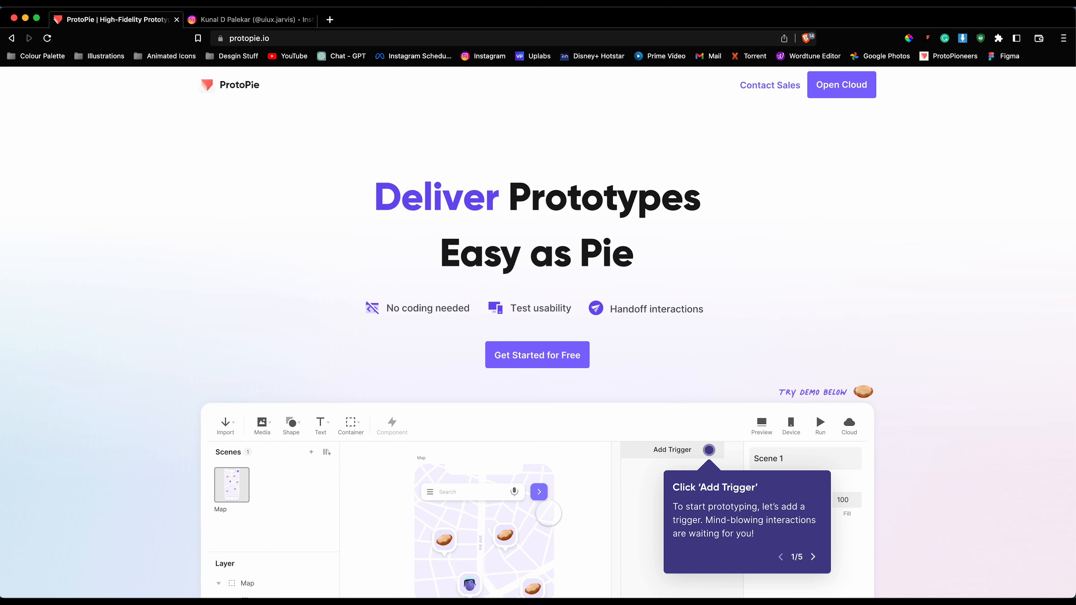
{"action": "key", "text": "ctrl+Tab"}
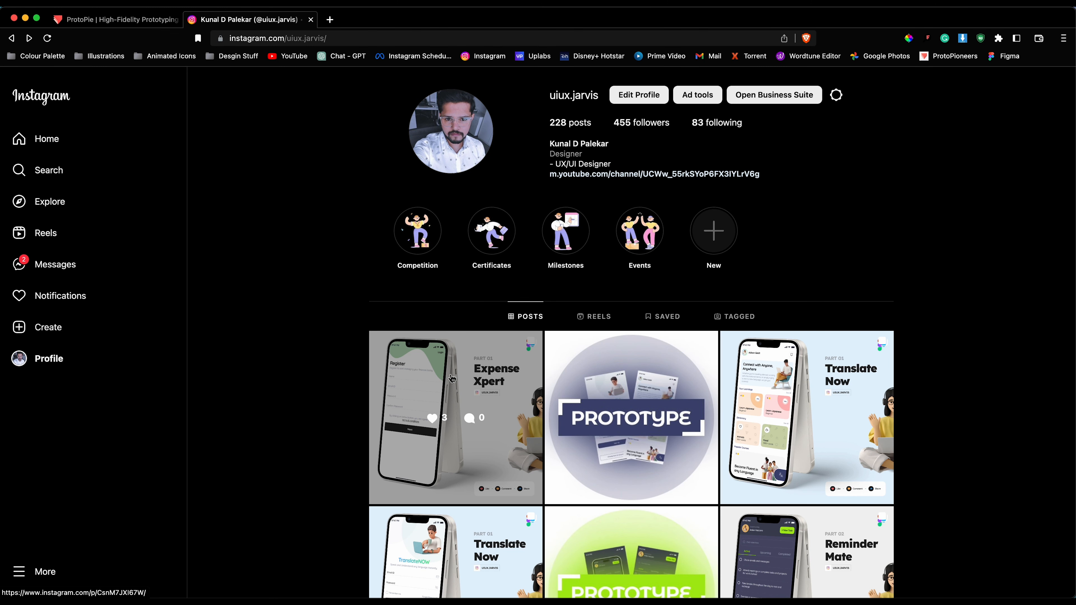
{"action": "scroll", "coordinate": [312, 367], "scroll_direction": "down", "scroll_amount": 1}
{"action": "scroll", "coordinate": [312, 366], "scroll_direction": "down", "scroll_amount": 3}
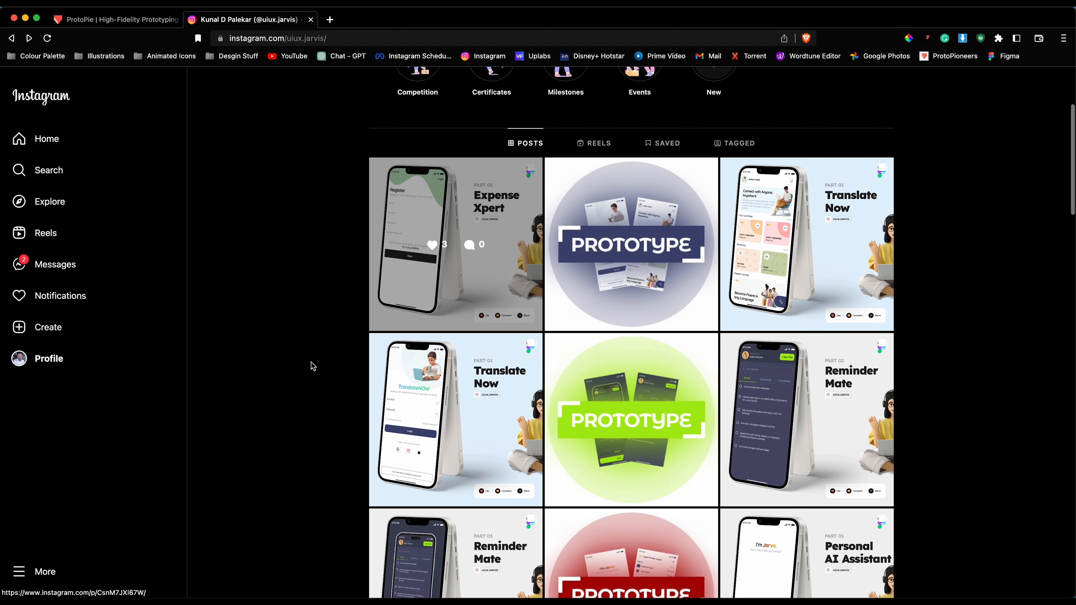